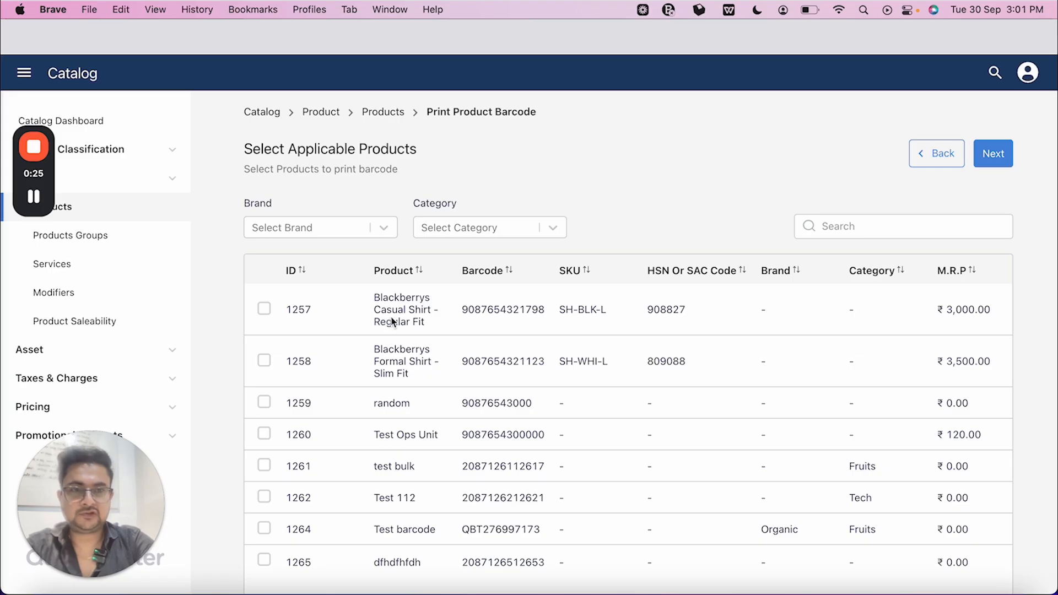
Select the Blackberrys Casual Shirt - Regular Fit and Blackberrys Formal Shirt - Slim Fit products for barcode printing
scroll(484, 339, down, 2)
scroll(385, 320, up, 2)
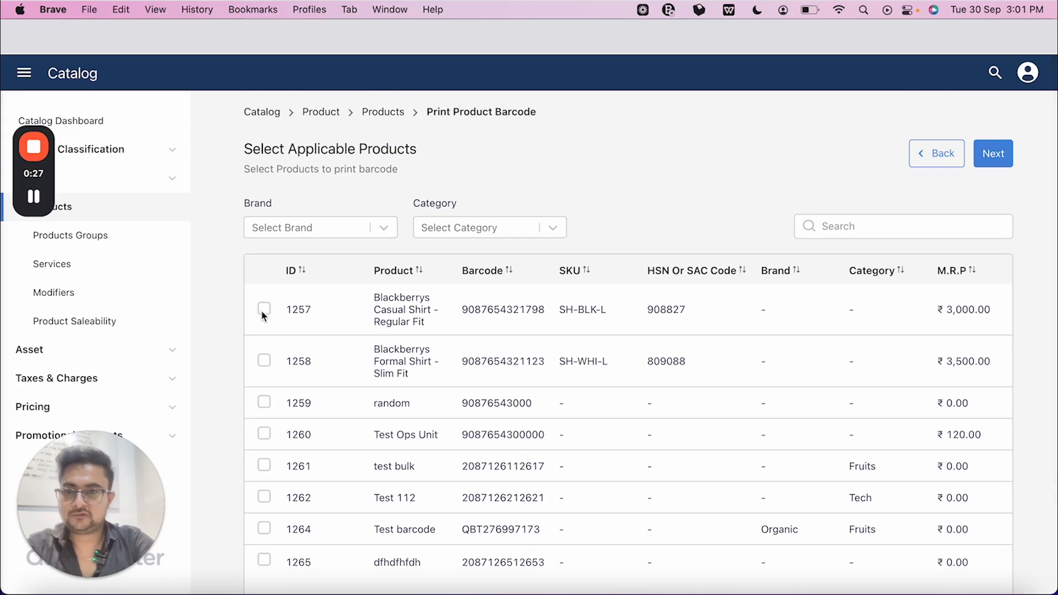
scroll(347, 362, down, 1)
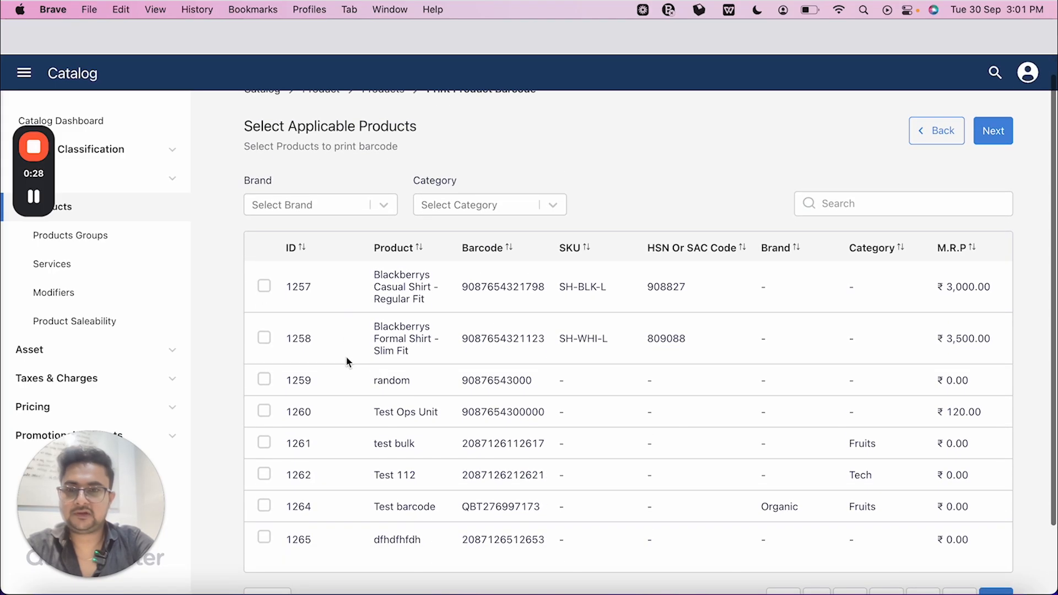
click(265, 284)
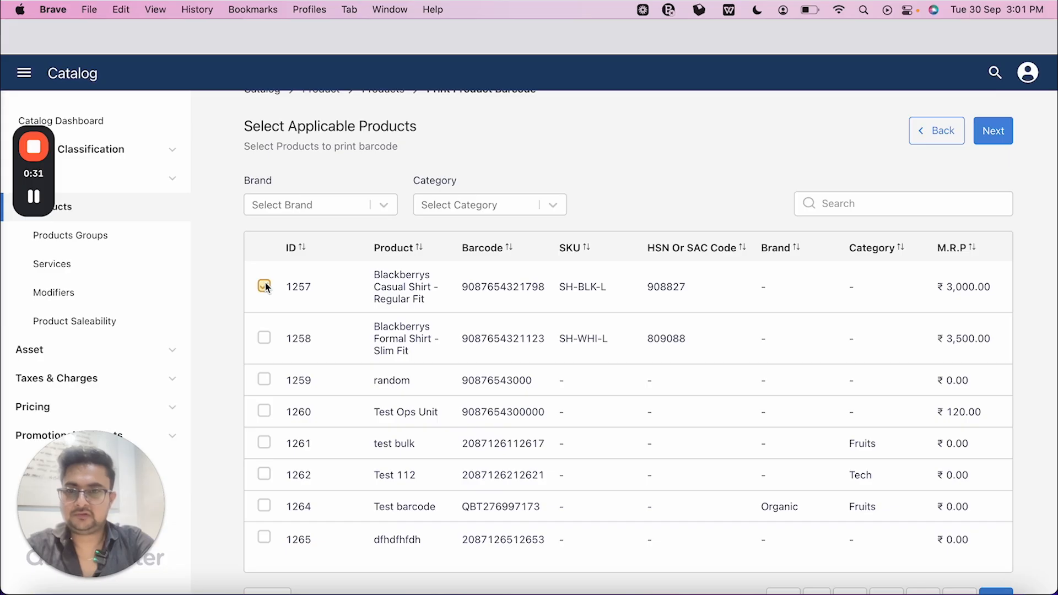
Set the number of prints to 2 for each of the two Blackberrys shirts and continue to the label size selection
scroll(528, 336, right, 3)
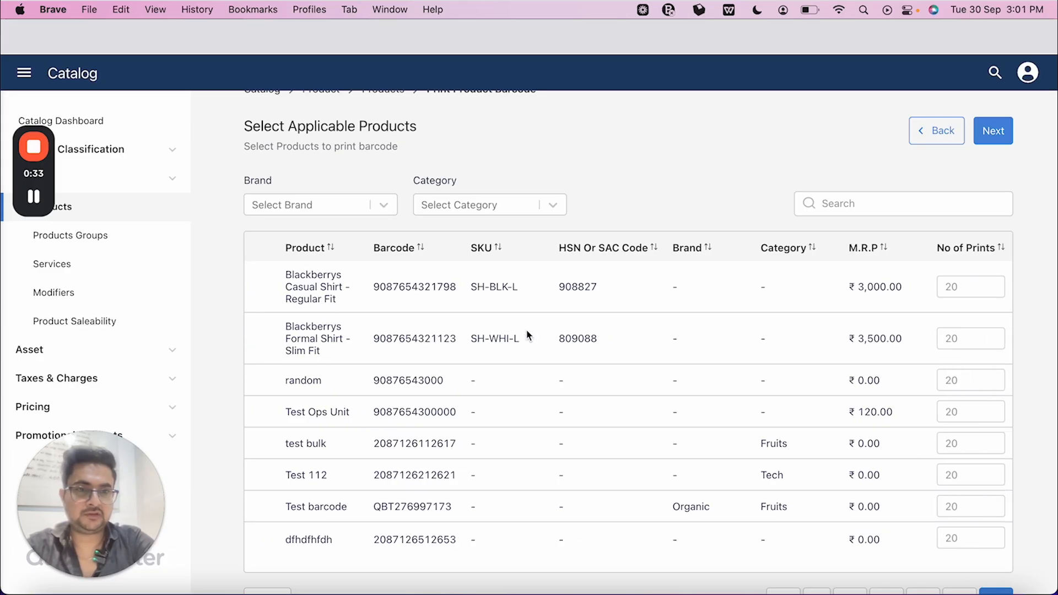
click(971, 284)
text(2)
click(964, 338)
text(2)
scroll(722, 304, up, 1)
click(994, 154)
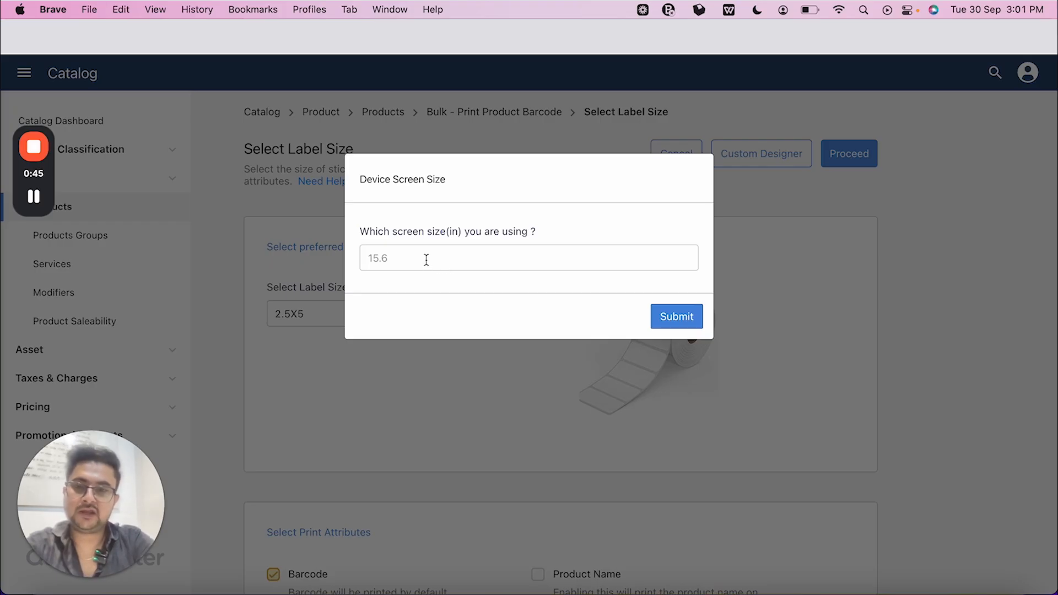
Enter 13 inches as the device screen size and submit it
click(425, 259)
text(13)
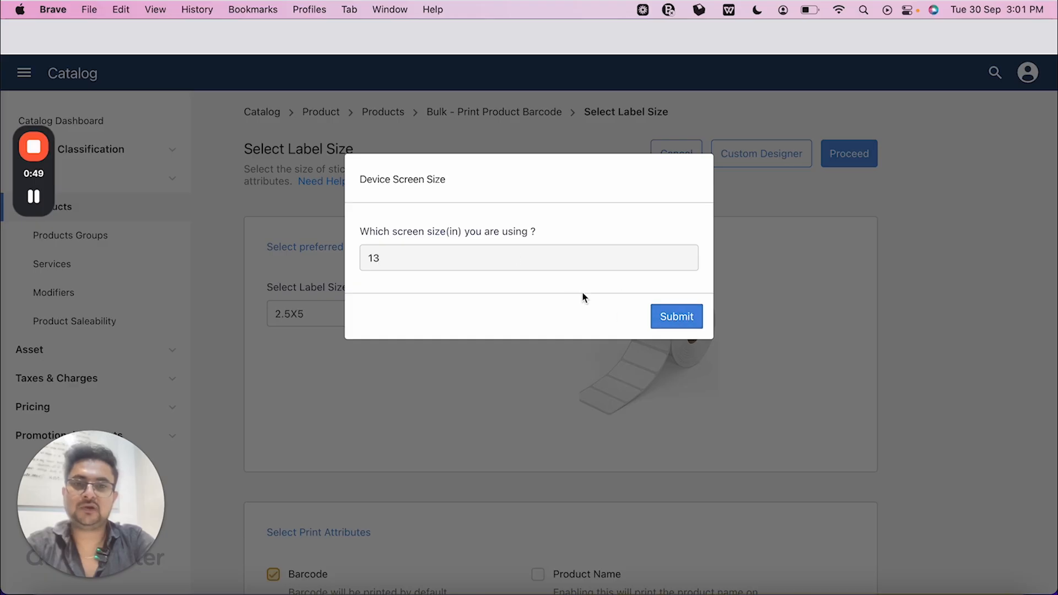
click(677, 316)
Review the predefined label sizes and the print attributes offered for the labels
click(436, 325)
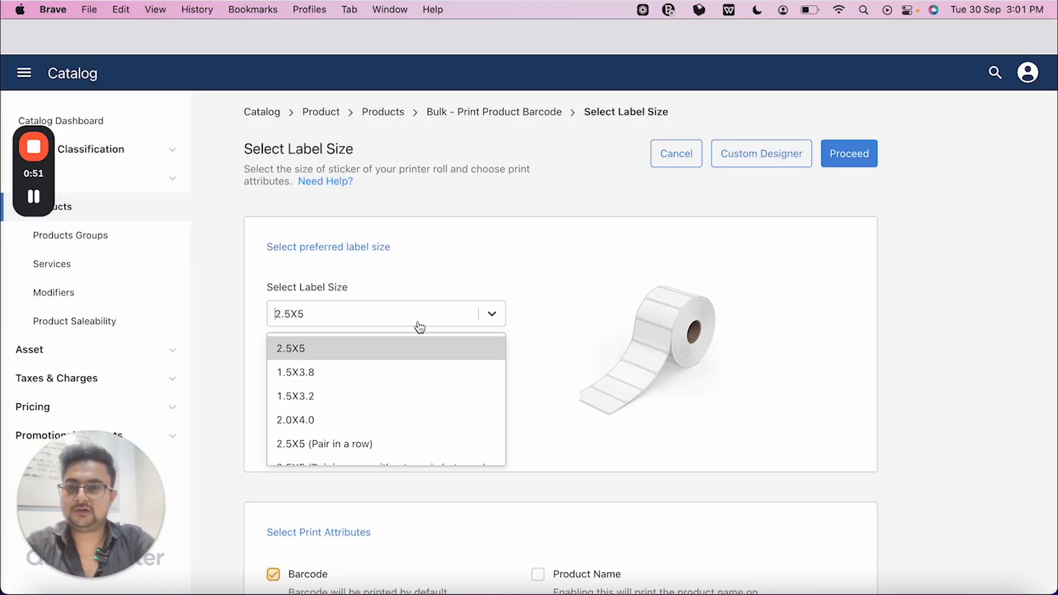
scroll(361, 421, down, 2)
scroll(361, 420, down, 2)
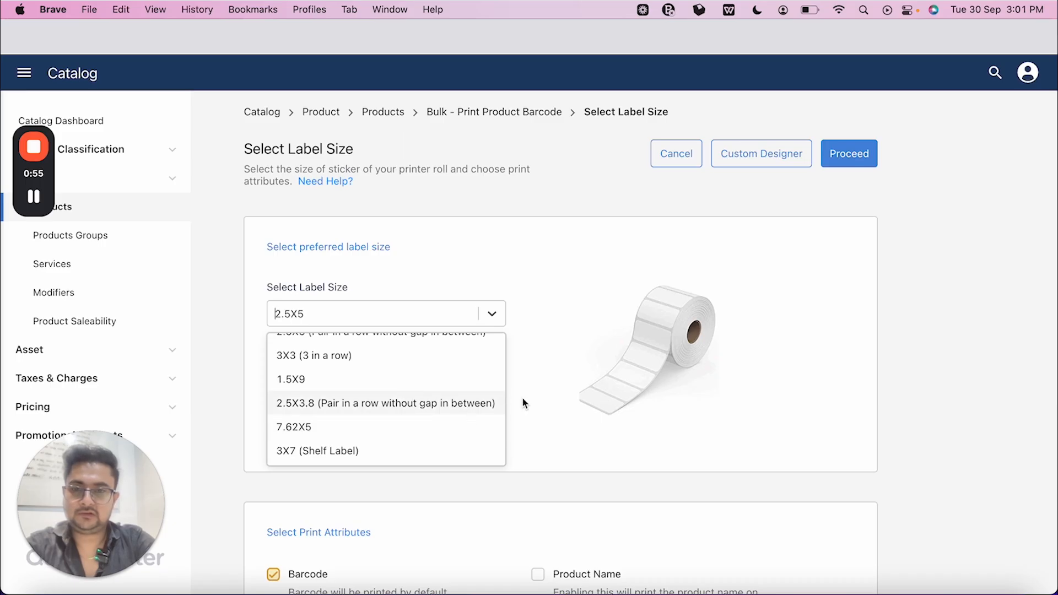
right_click(635, 371)
click(488, 443)
scroll(488, 441, down, 5)
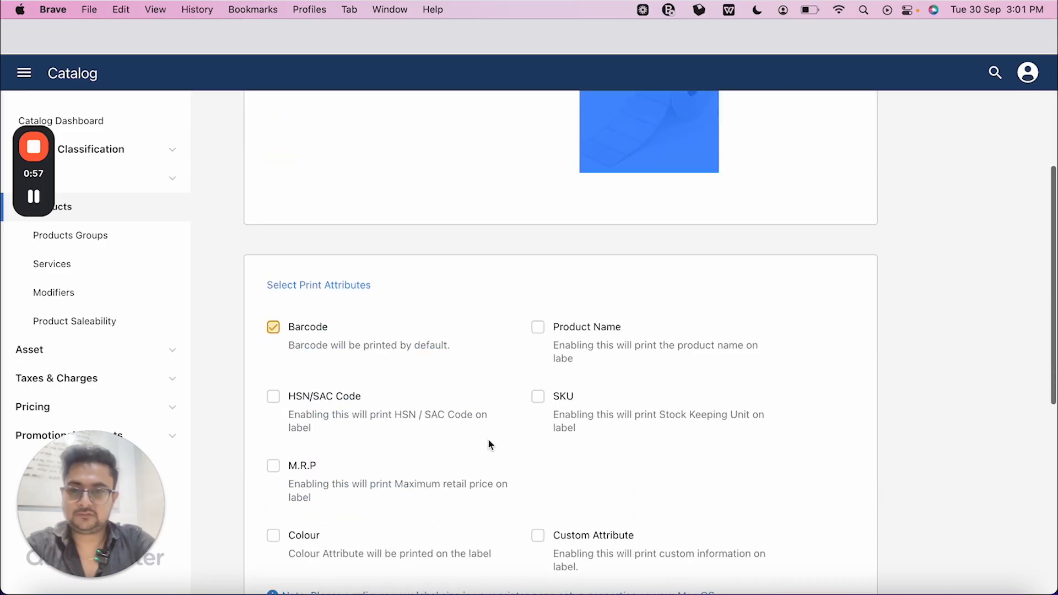
scroll(523, 313, up, 6)
scroll(667, 279, down, 1)
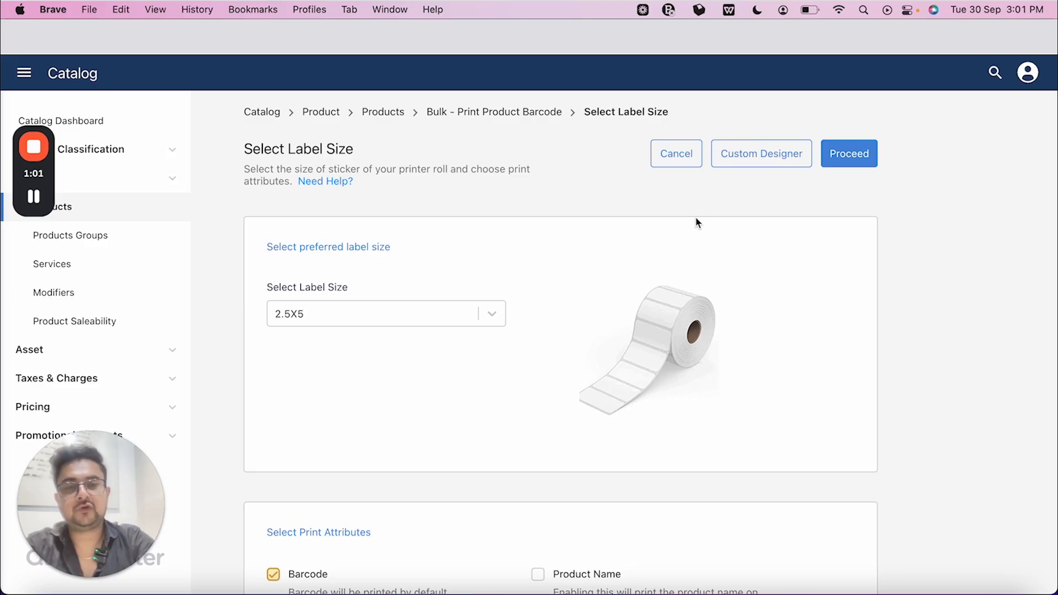
Open the custom label designer, view its available saved templates, and close the template manager
click(753, 165)
click(926, 119)
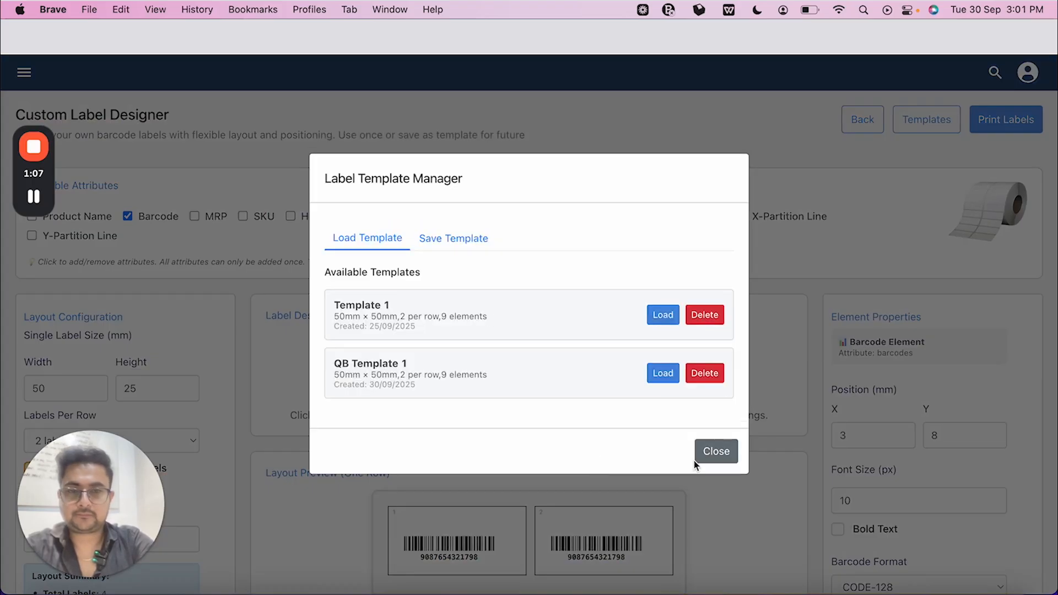
click(716, 452)
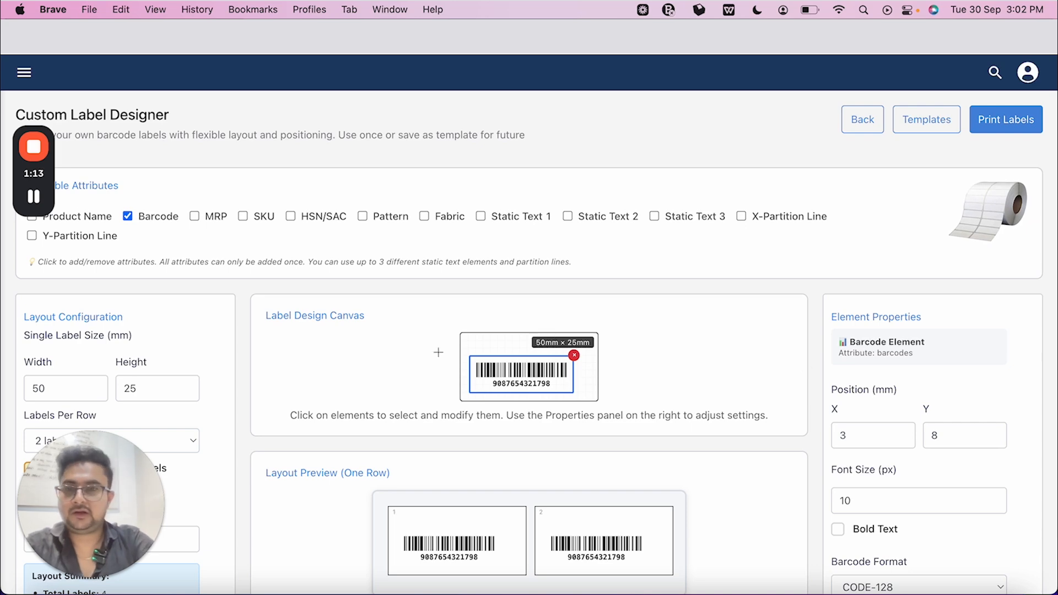
Examine the label designer's available attributes, layout configuration, design canvas, row preview and barcode element properties
scroll(374, 385, down, 5)
scroll(375, 385, up, 5)
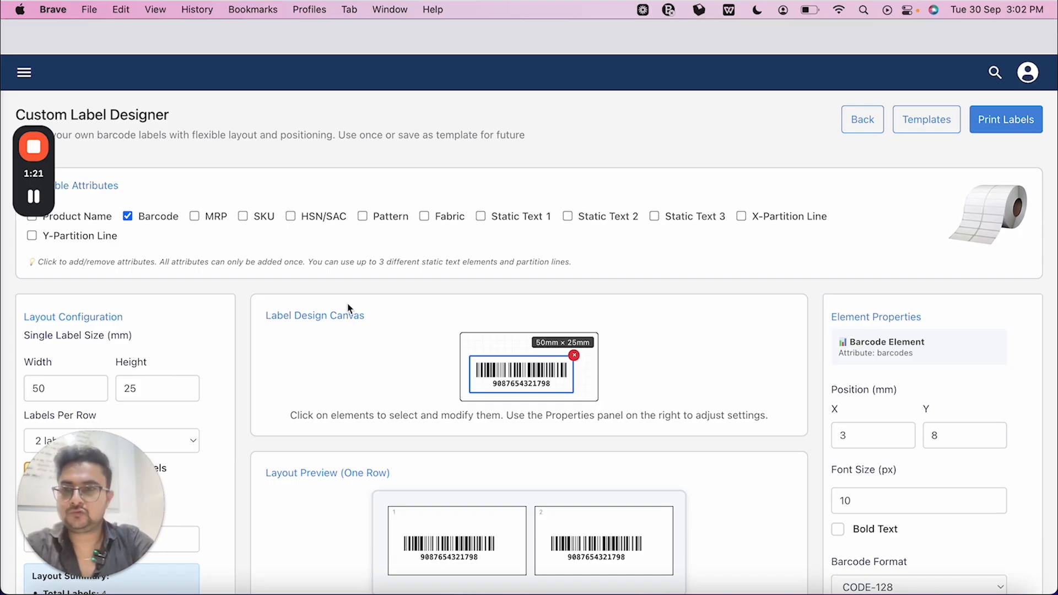
scroll(348, 309, down, 2)
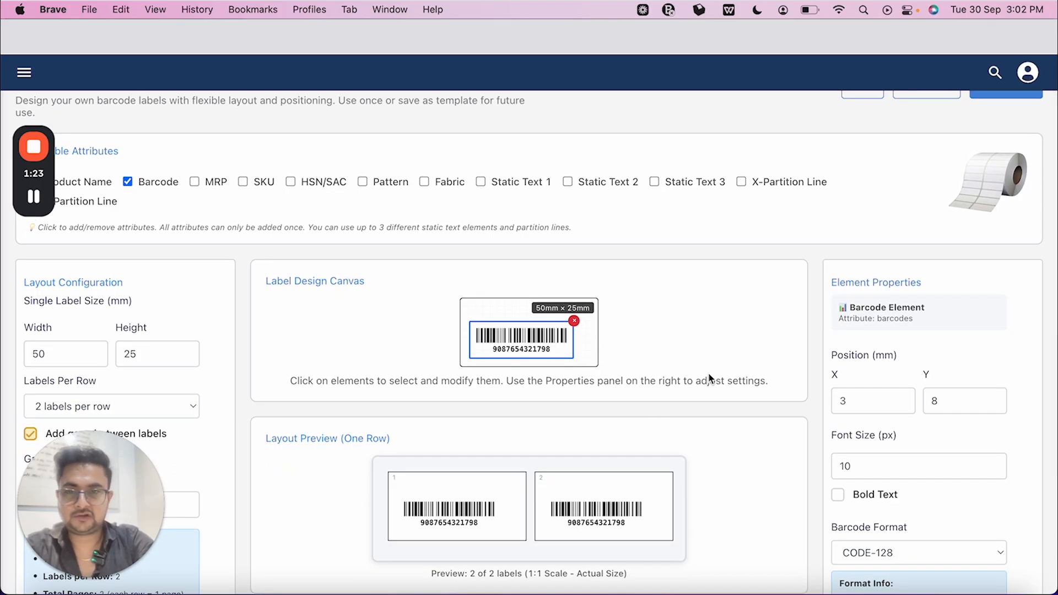
scroll(710, 378, up, 2)
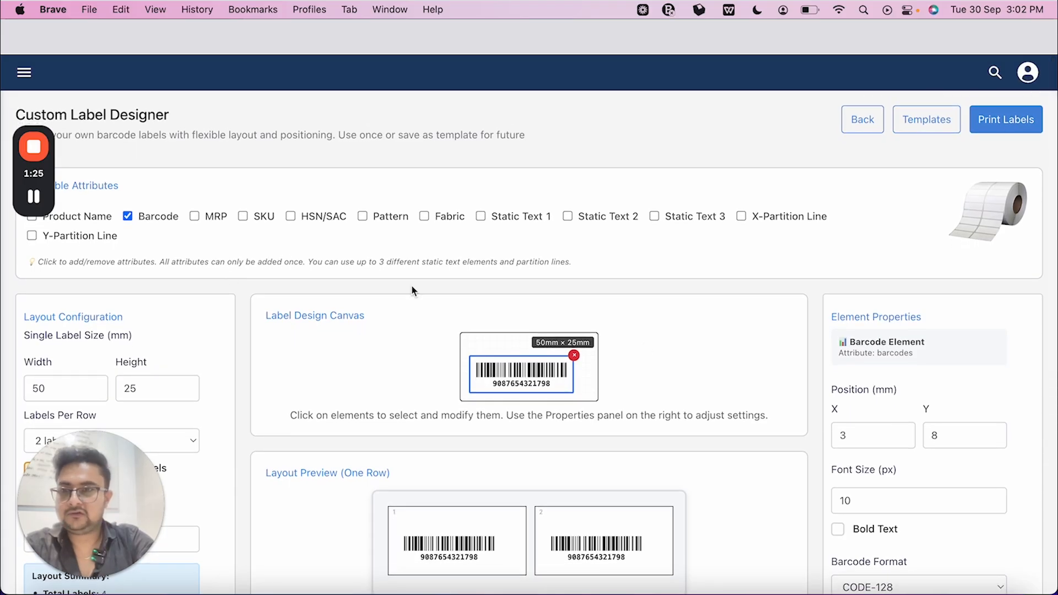
scroll(411, 286, down, 4)
scroll(411, 286, up, 4)
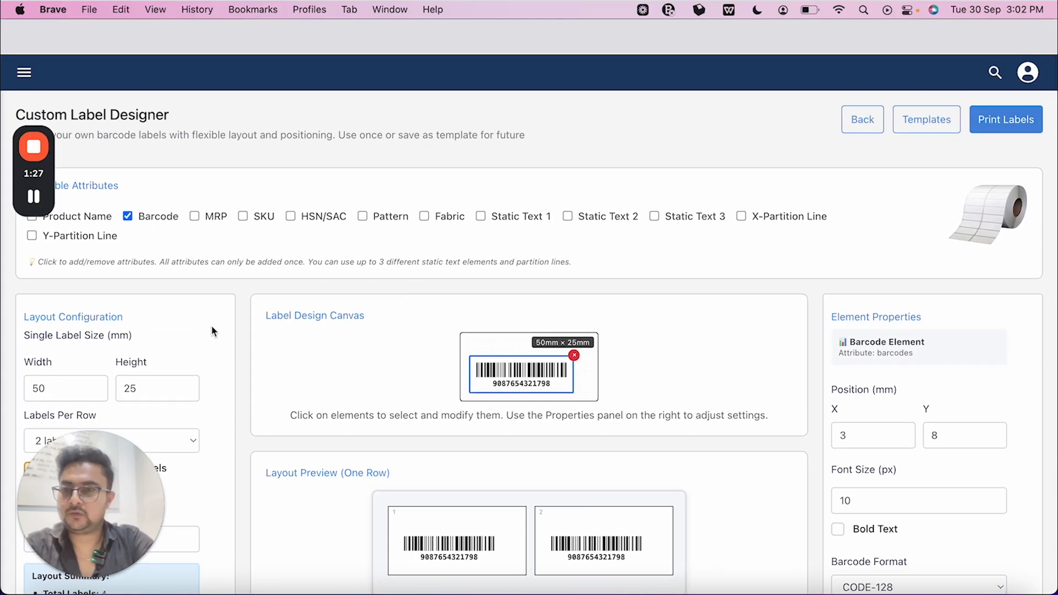
scroll(435, 343, down, 5)
scroll(435, 342, up, 5)
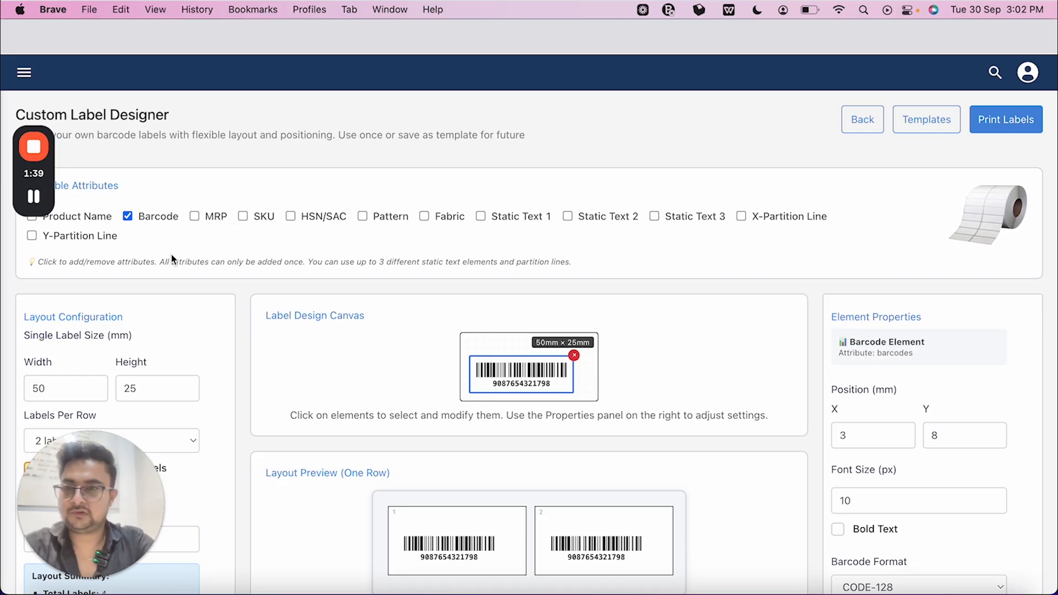
scroll(254, 310, down, 3)
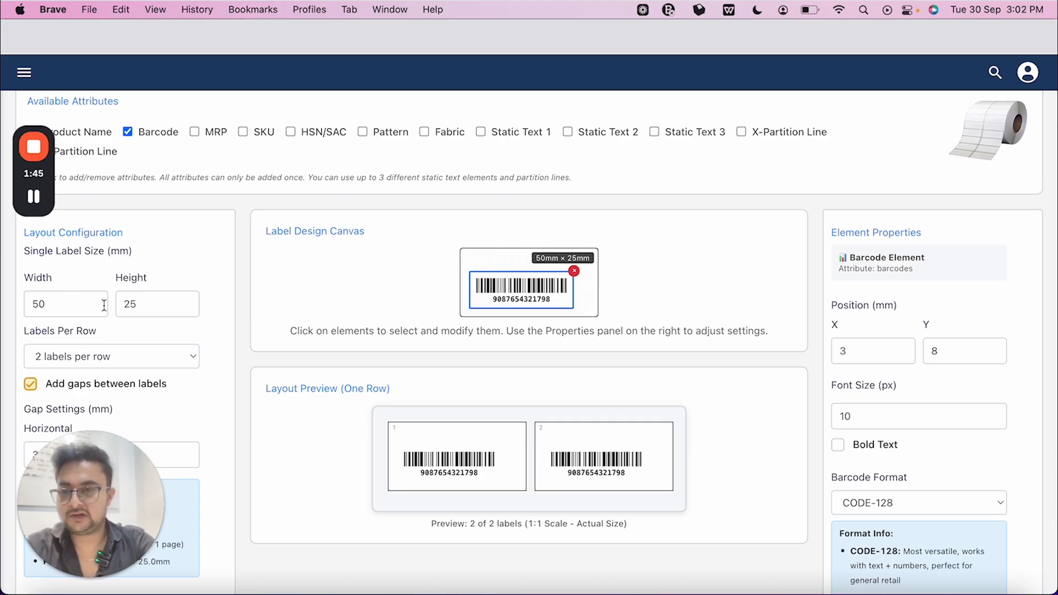
scroll(168, 310, down, 1)
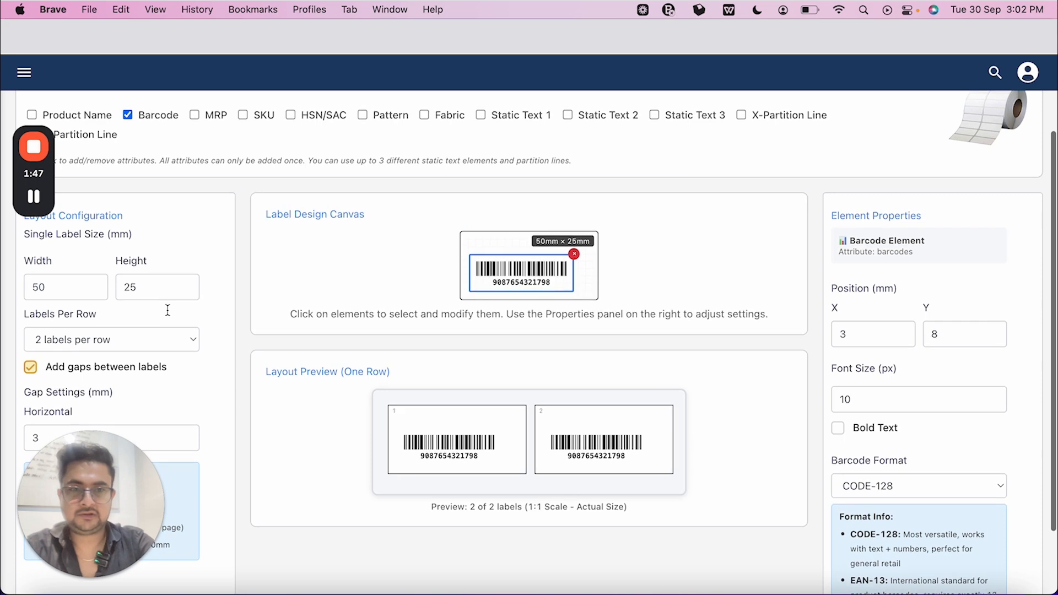
scroll(167, 310, up, 4)
scroll(892, 354, down, 1)
scroll(891, 354, up, 1)
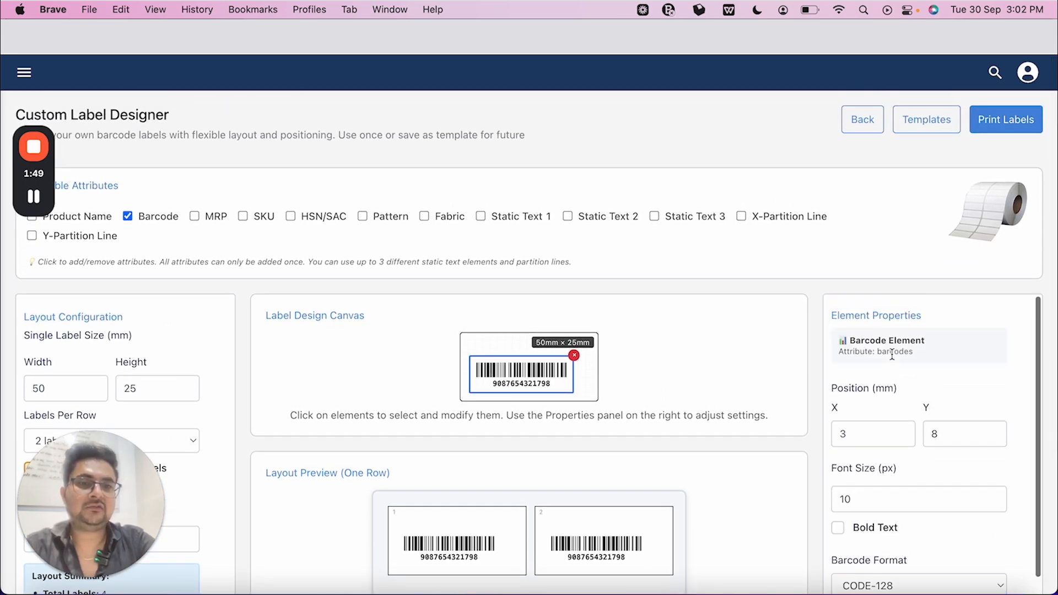
scroll(904, 240, down, 2)
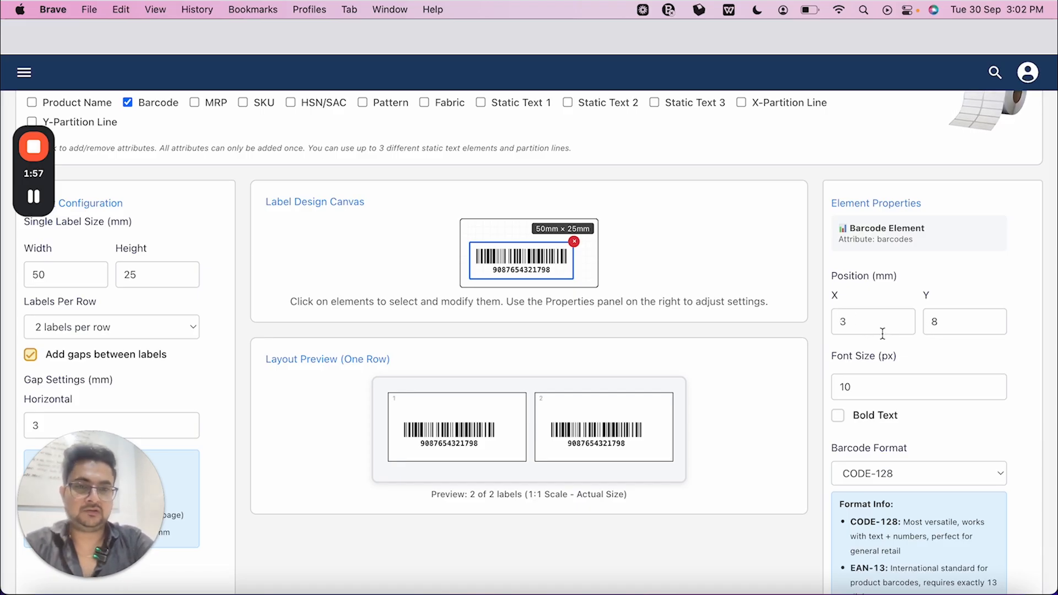
scroll(943, 364, down, 3)
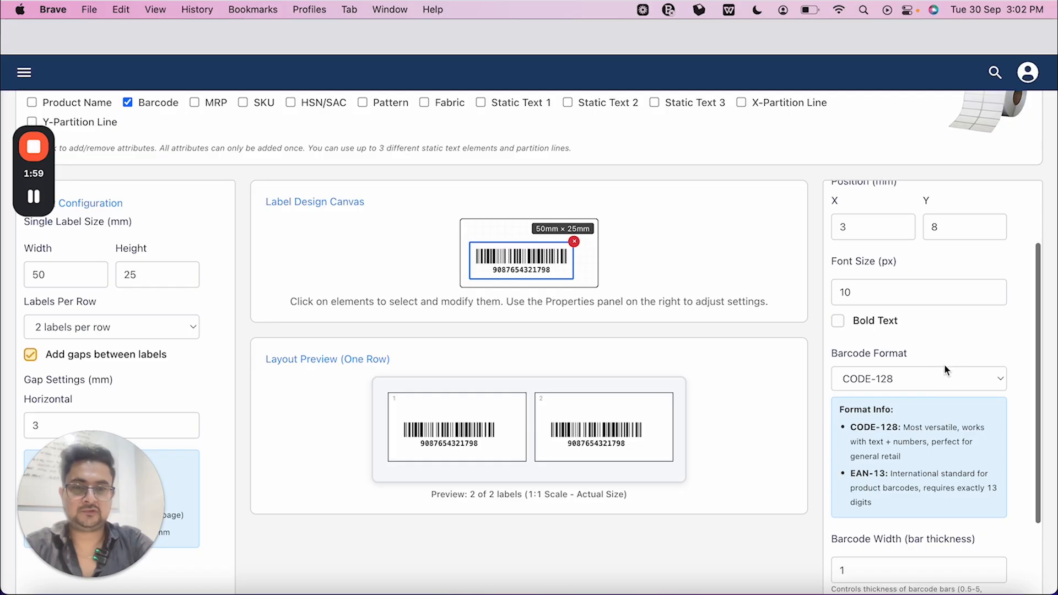
scroll(944, 369, up, 3)
scroll(749, 279, up, 4)
scroll(752, 285, down, 2)
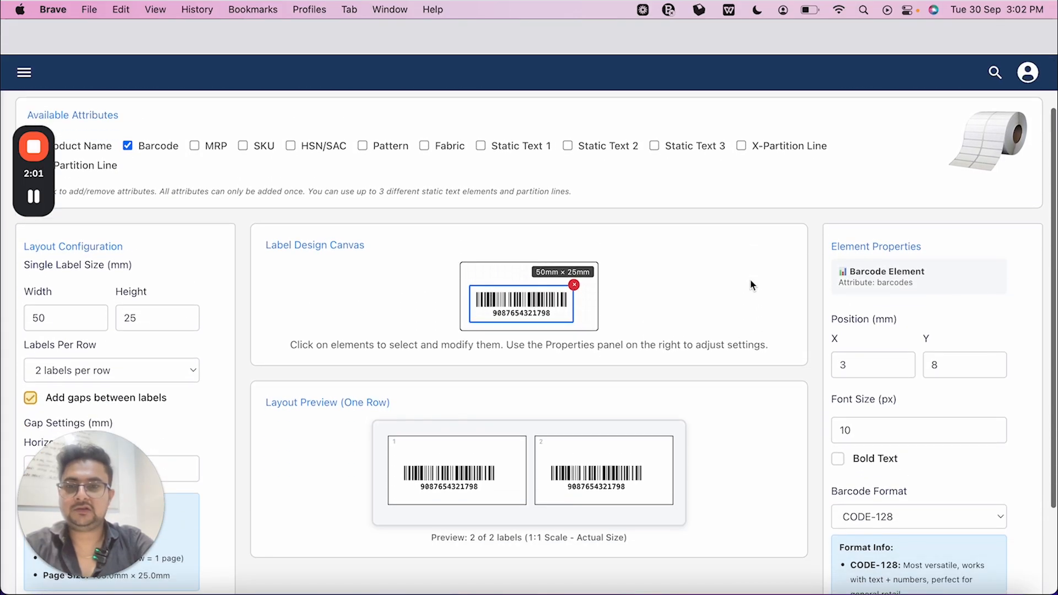
Set the single label height to 50 mm in the layout configuration
scroll(751, 284, down, 1)
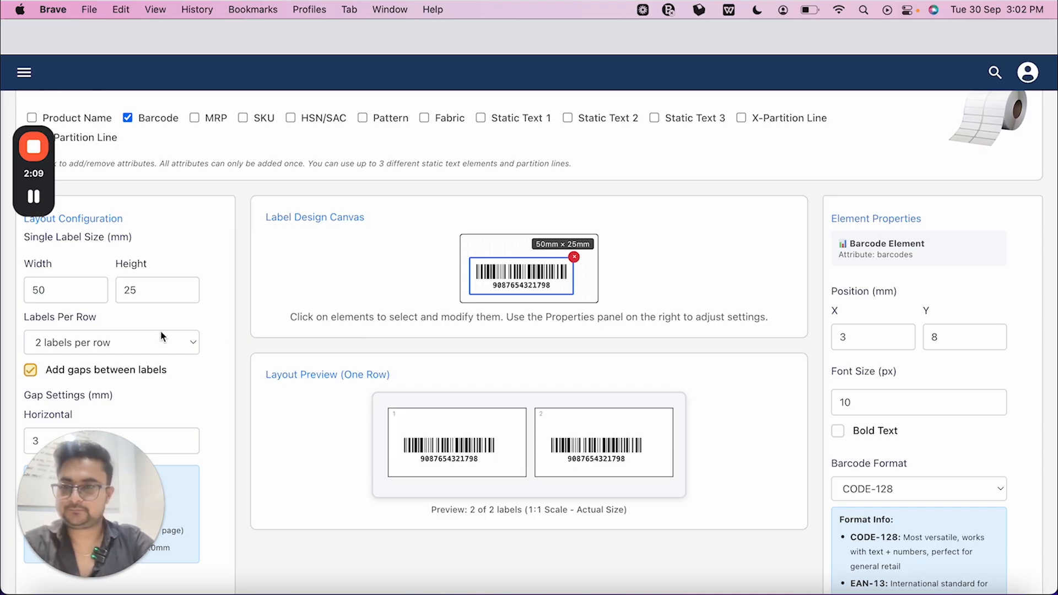
click(155, 289)
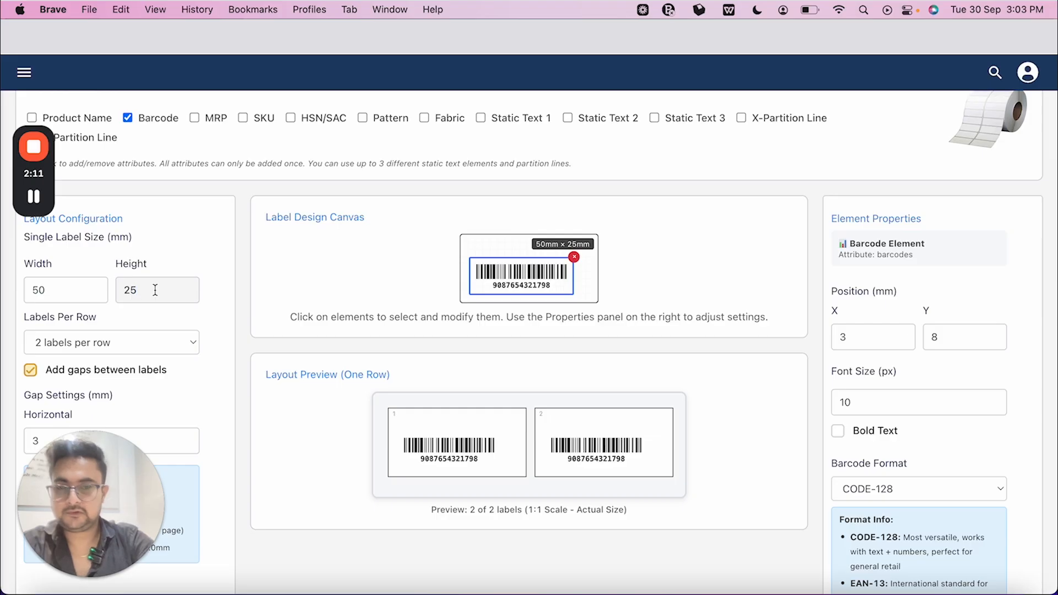
key(BackSpace)
key(BackSpace)
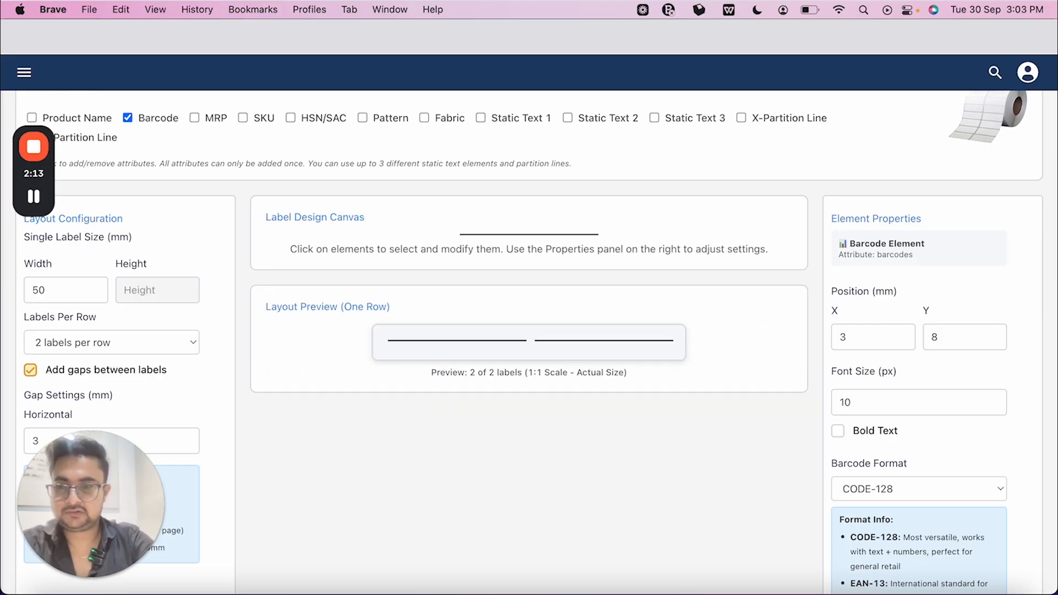
text(50)
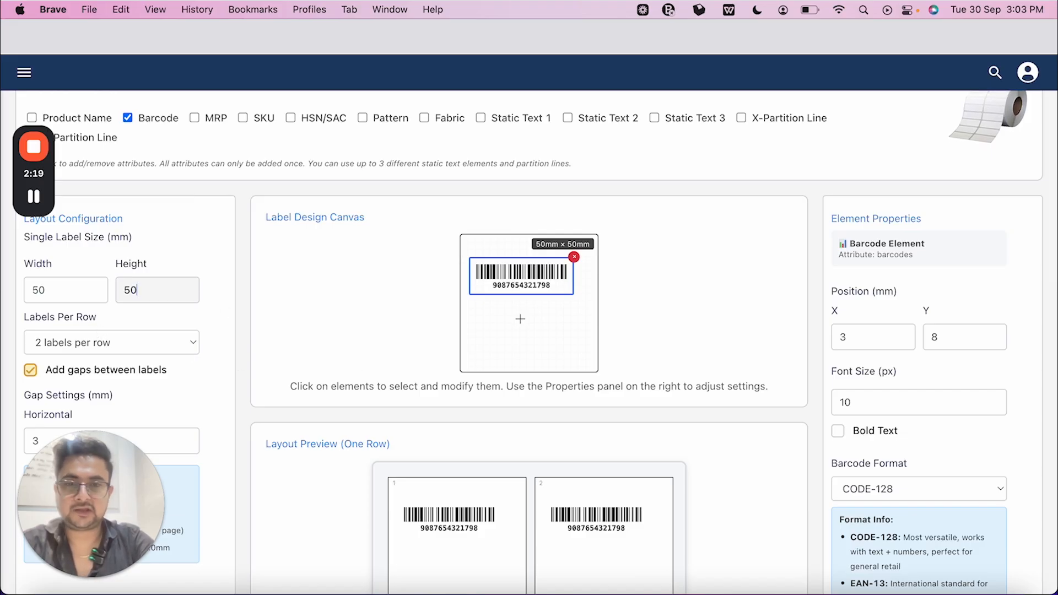
Try 3 labels per row in the layout configuration and return to 2 labels per row
scroll(397, 323, down, 2)
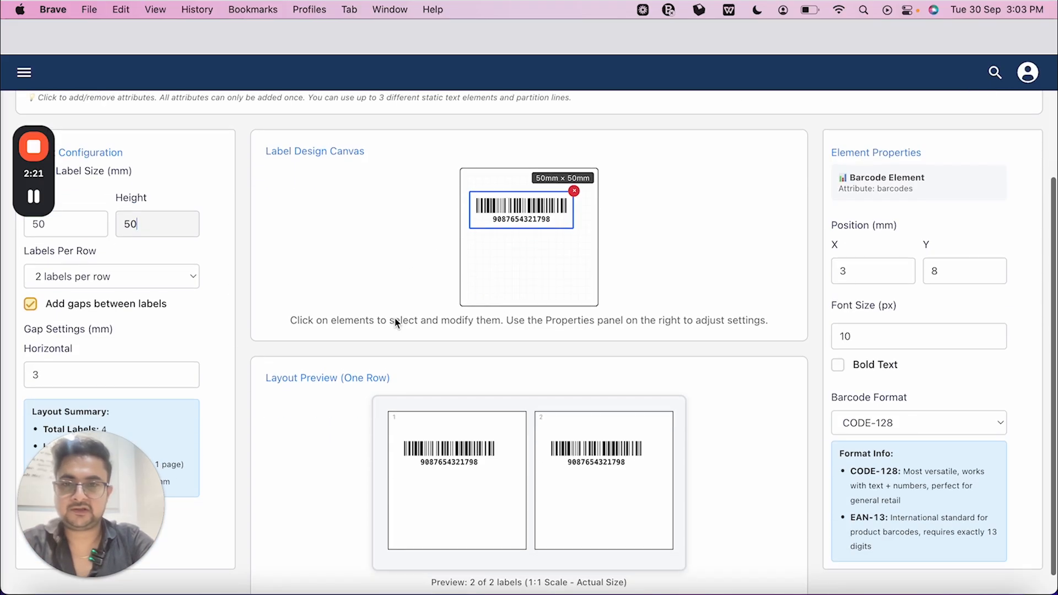
scroll(397, 324, down, 1)
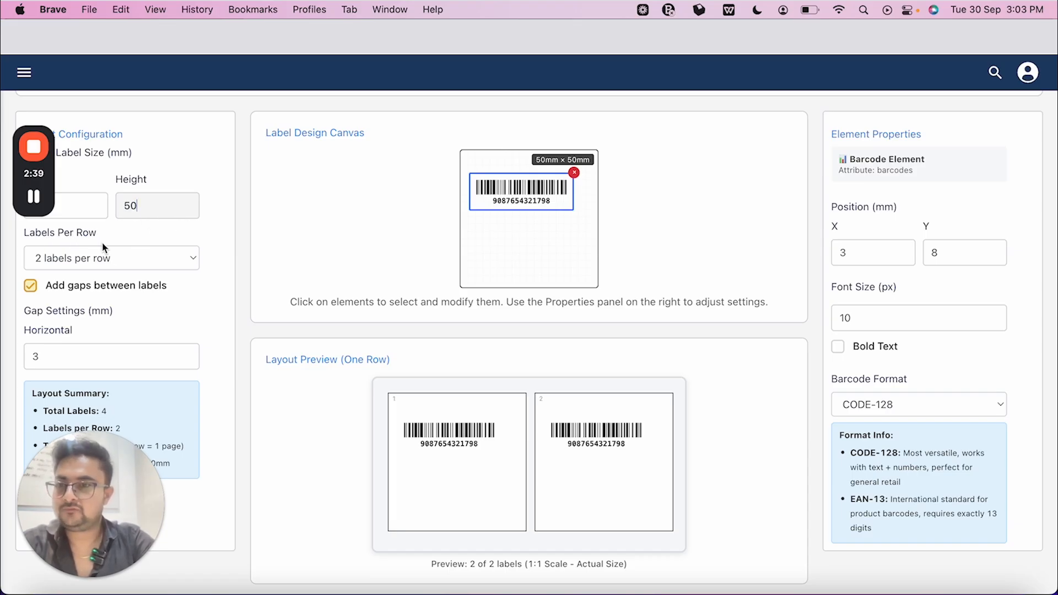
click(133, 258)
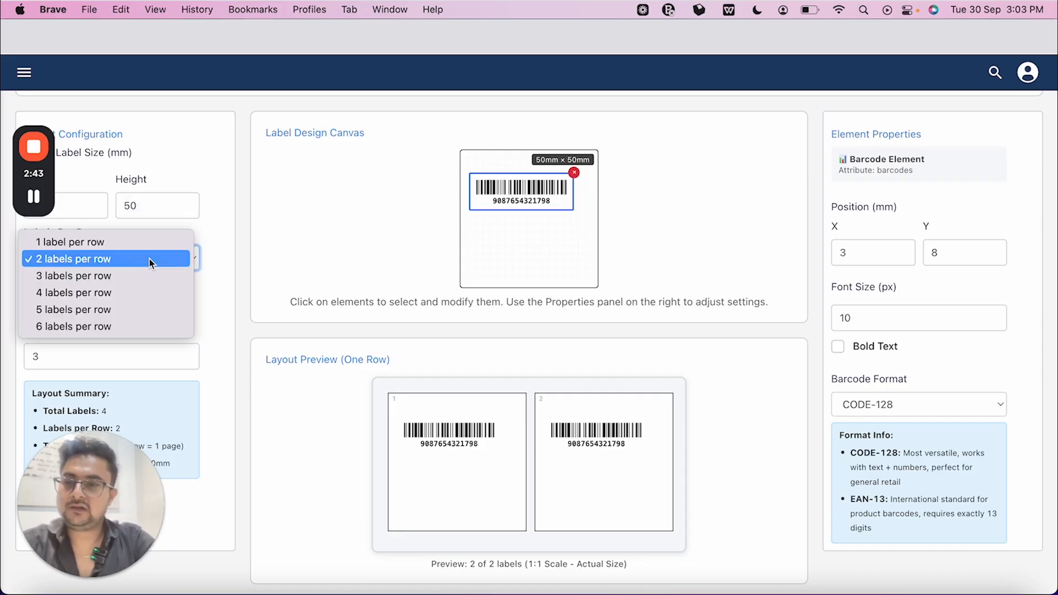
click(99, 274)
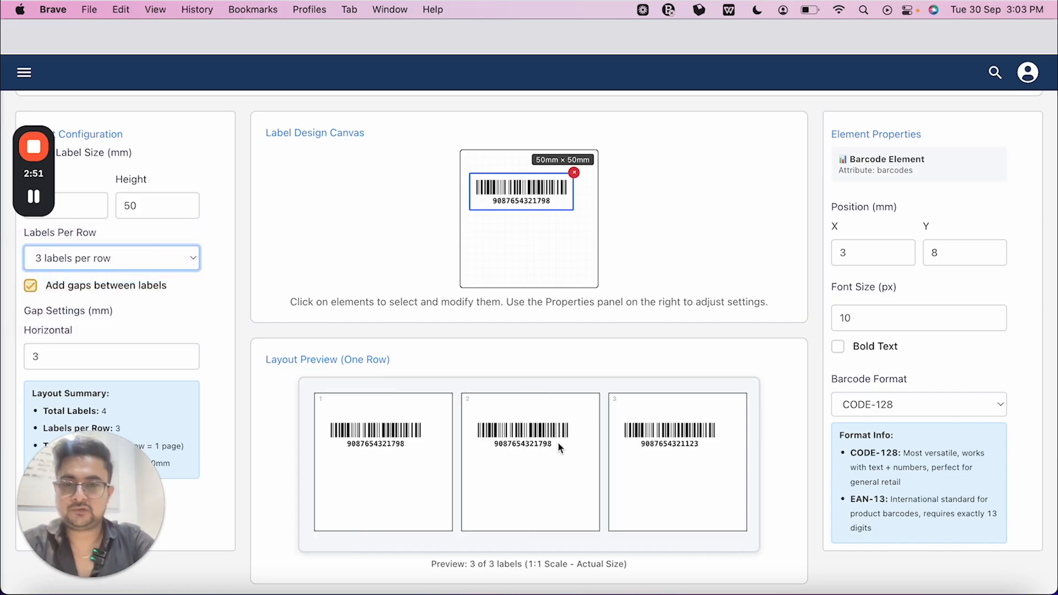
click(142, 258)
click(78, 243)
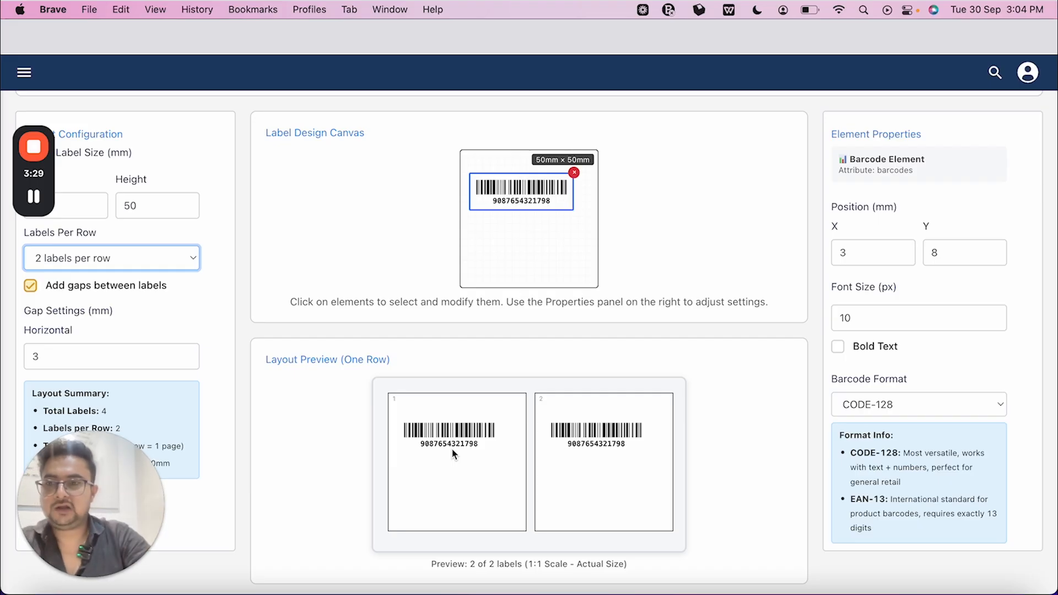
Turn the gaps between labels off and on again, and set the horizontal gap to 3.2 mm
click(31, 285)
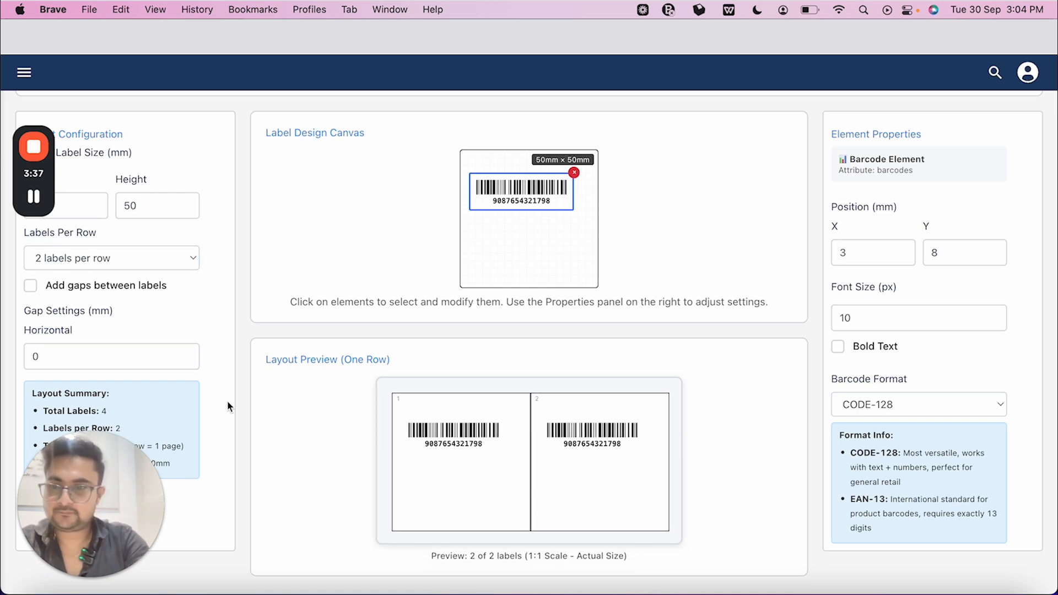
click(32, 287)
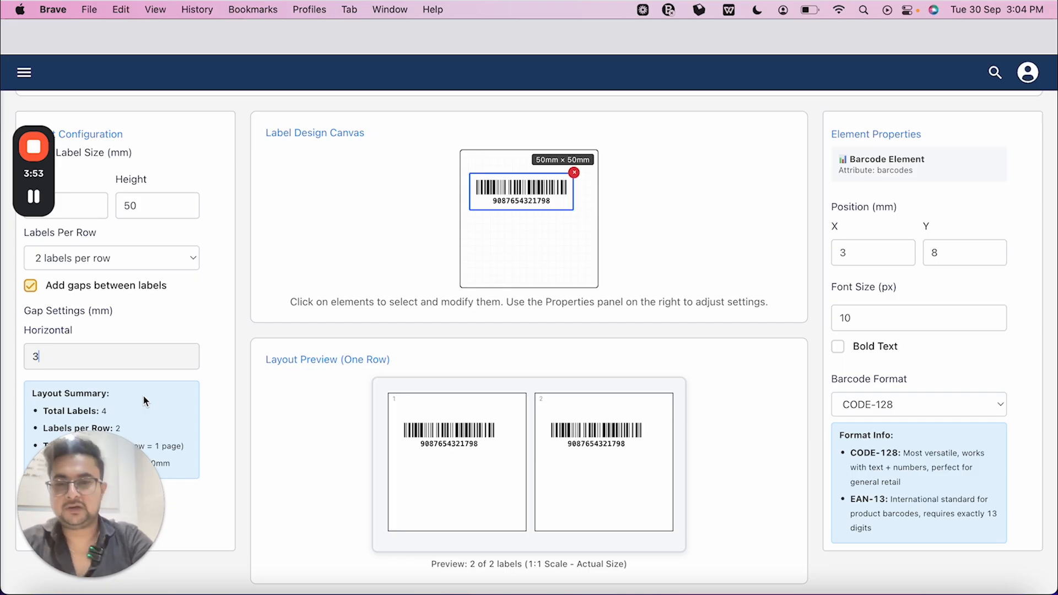
click(92, 358)
text(.3)
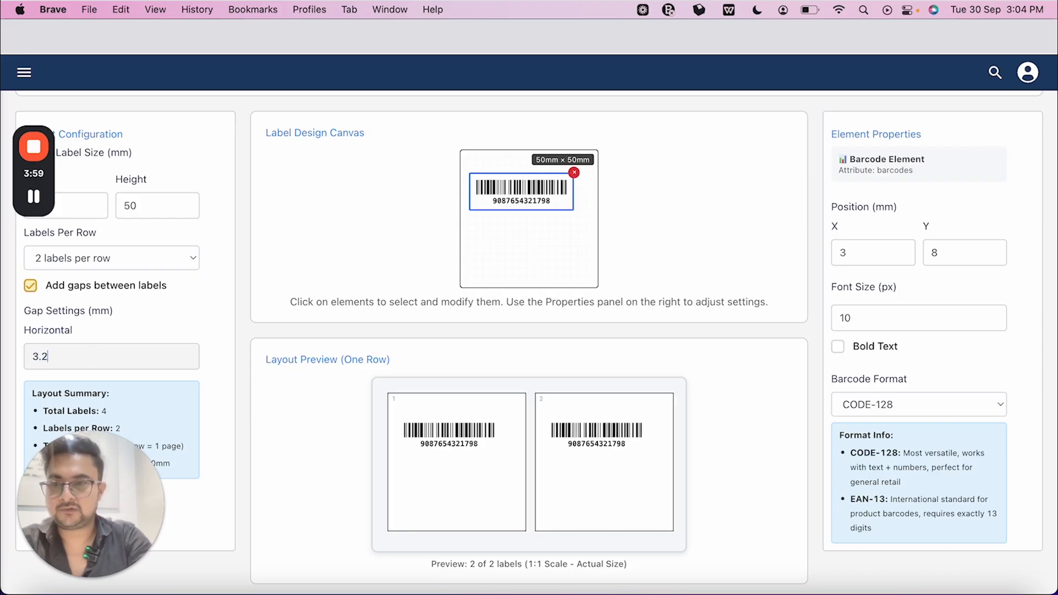
Try horizontal gaps of 3.7 and 3.5 mm between the labels and set the gap to 3 mm
key(BackSpace)
text(8)
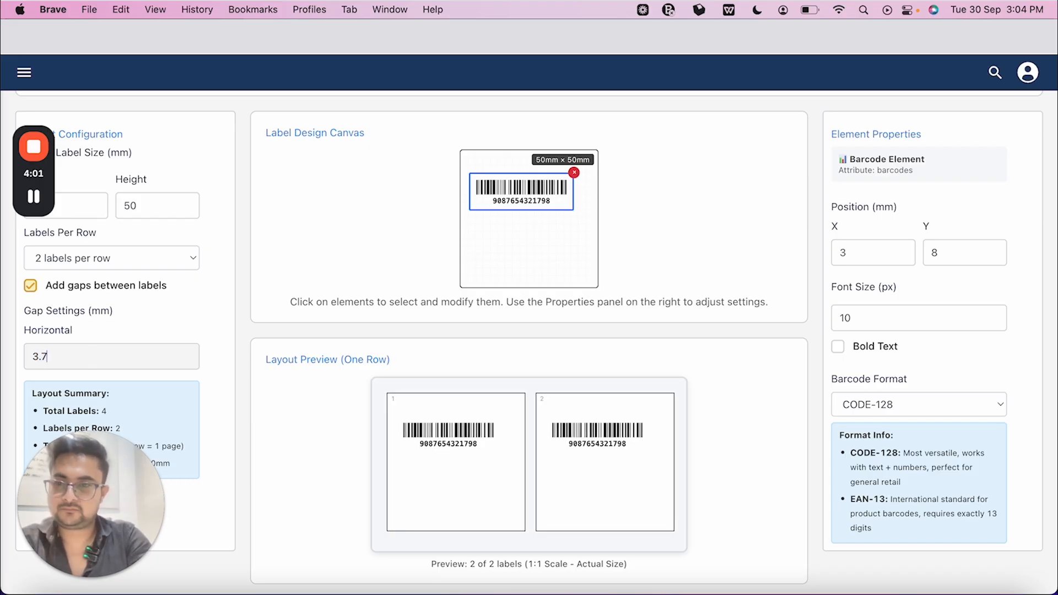
key(BackSpace)
text(1)
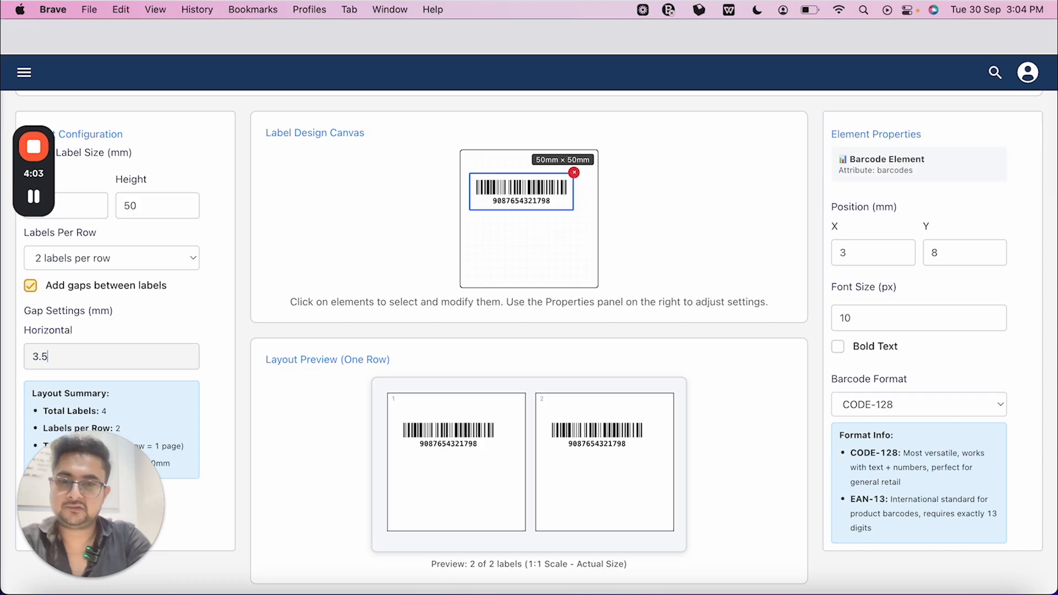
key(BackSpace)
key(BackSpace)
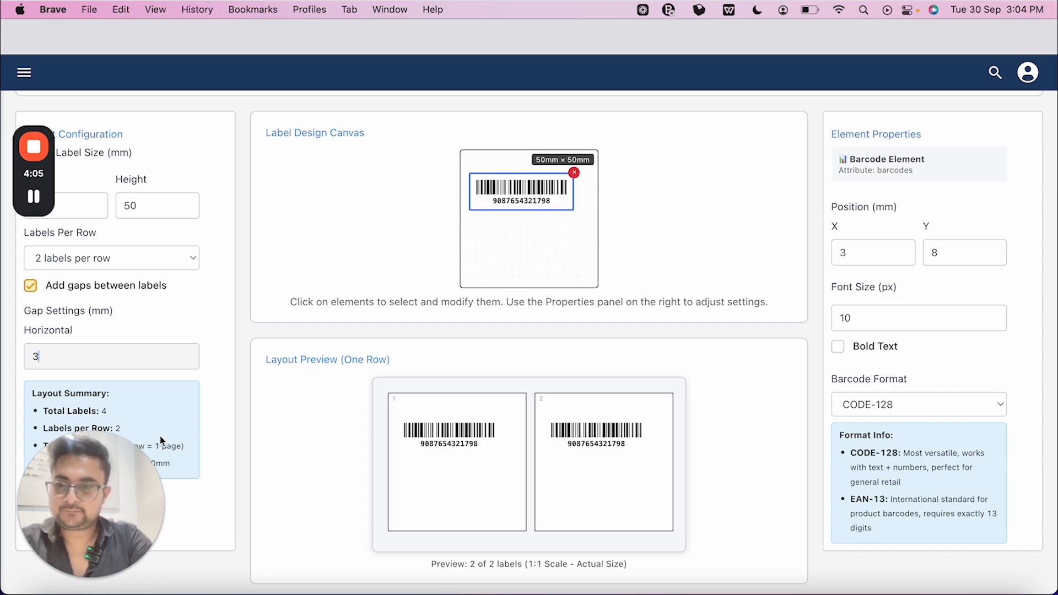
Position the barcode element at X 5 mm and Y 12 mm on the label
scroll(437, 319, up, 3)
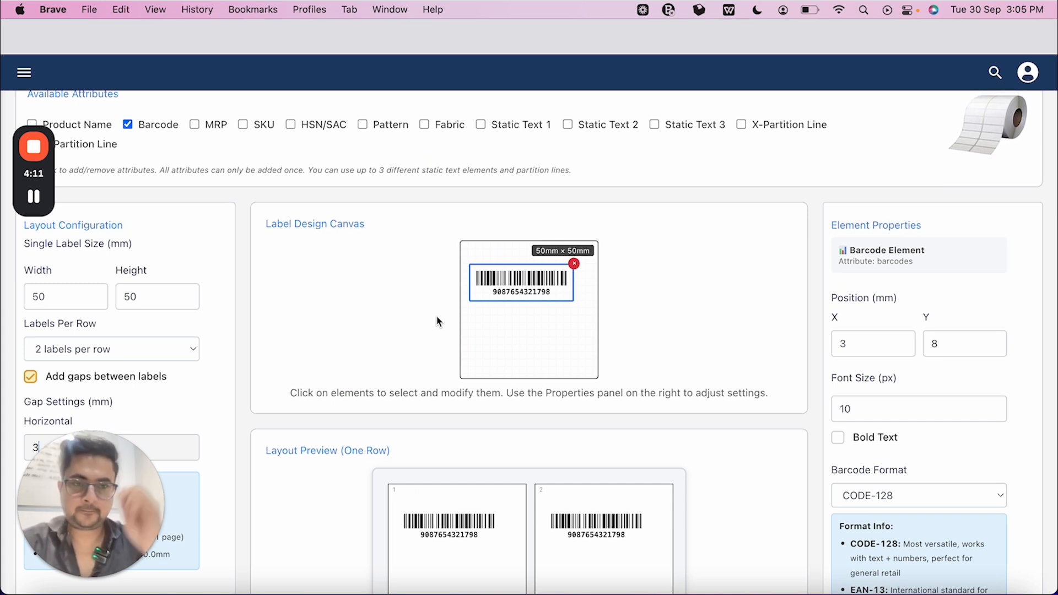
scroll(631, 377, up, 1)
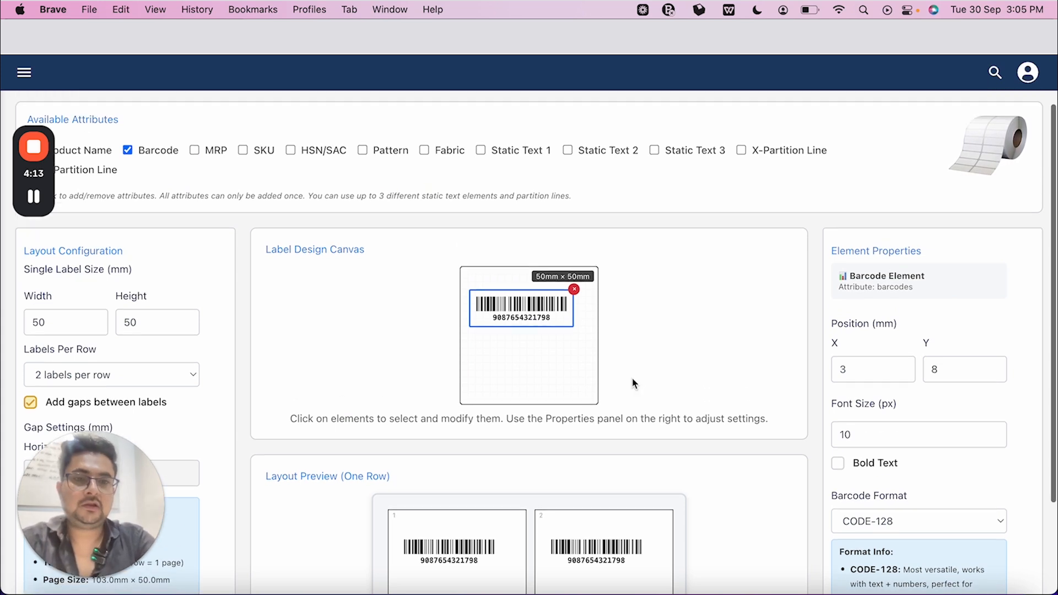
click(877, 375)
key(BackSpace)
text(05)
click(959, 369)
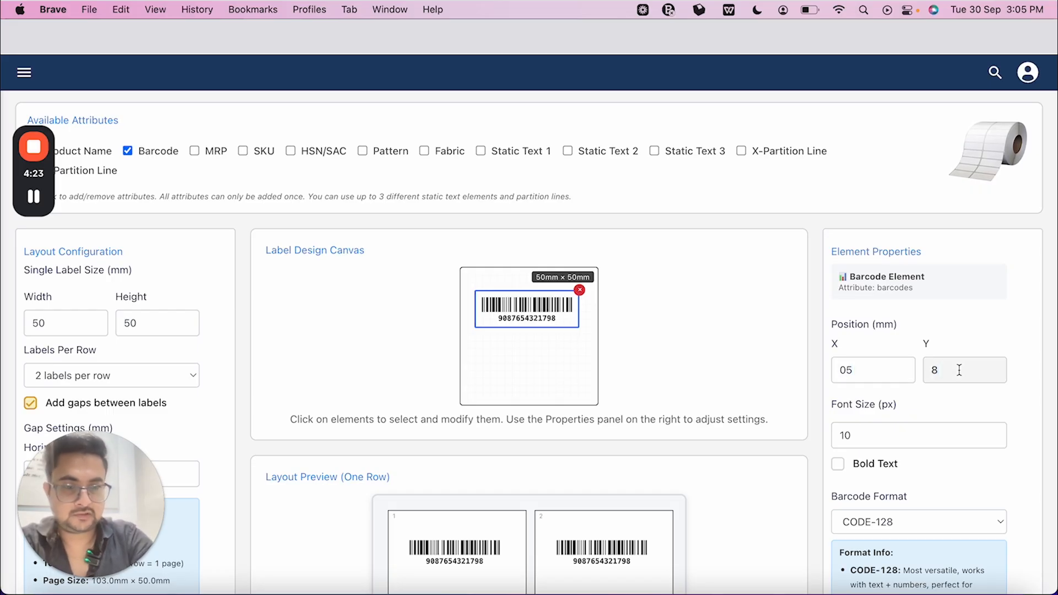
key(BackSpace)
text(012)
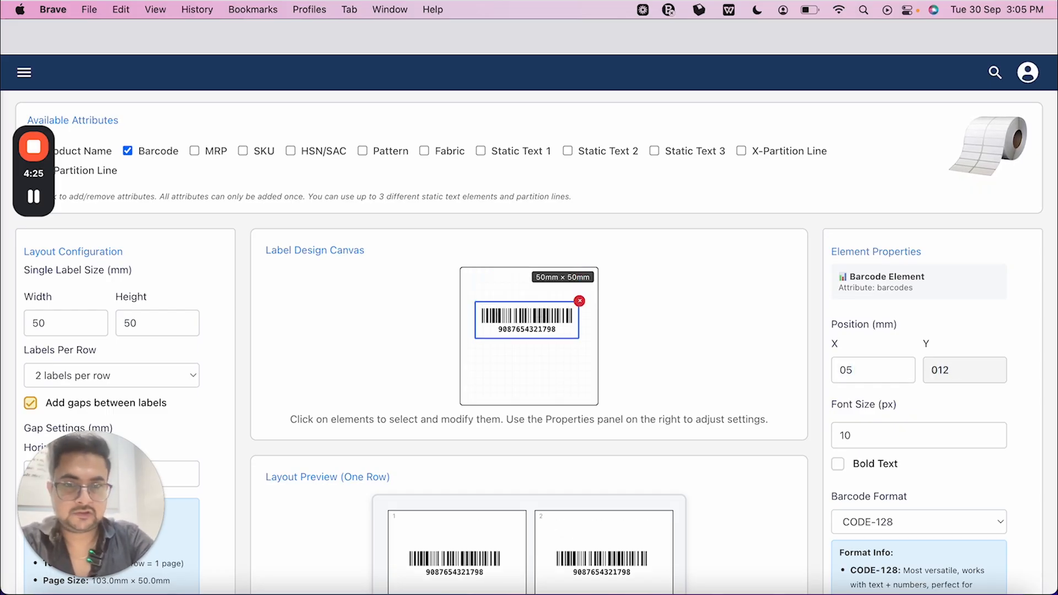
Try a barcode font size of up to 13 px and return it to 10 px
scroll(969, 403, down, 2)
scroll(633, 464, down, 3)
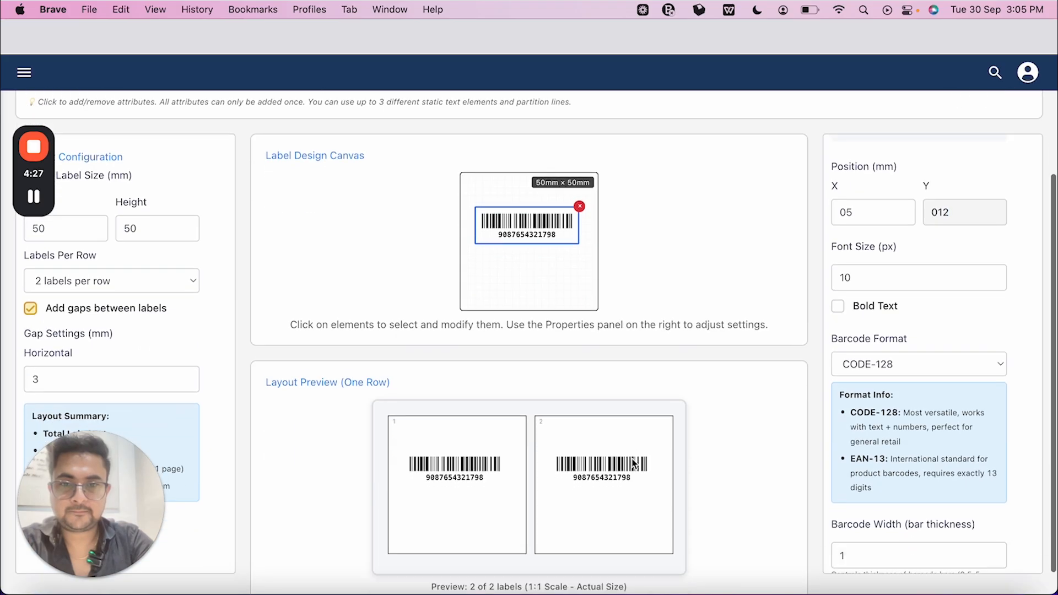
scroll(680, 369, up, 1)
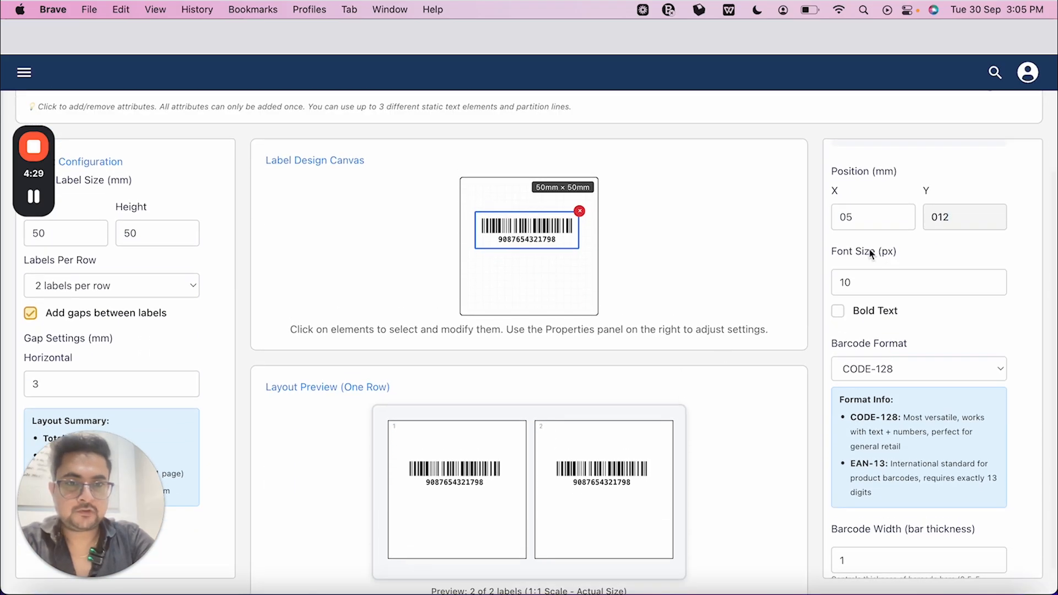
click(873, 285)
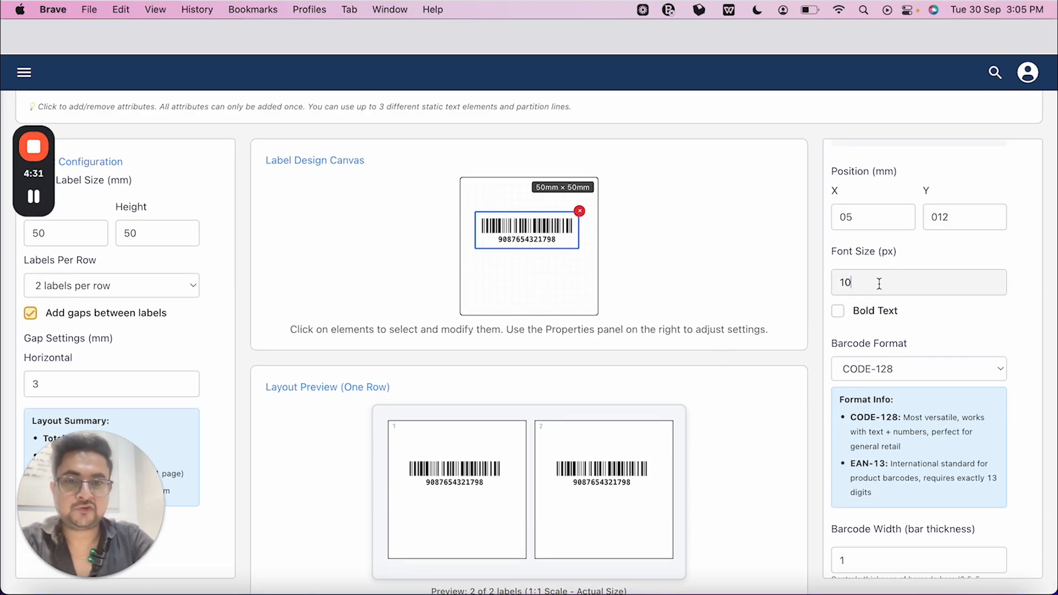
key(BackSpace)
text(1)
key(BackSpace)
text(2)
key(Up)
key(Up)
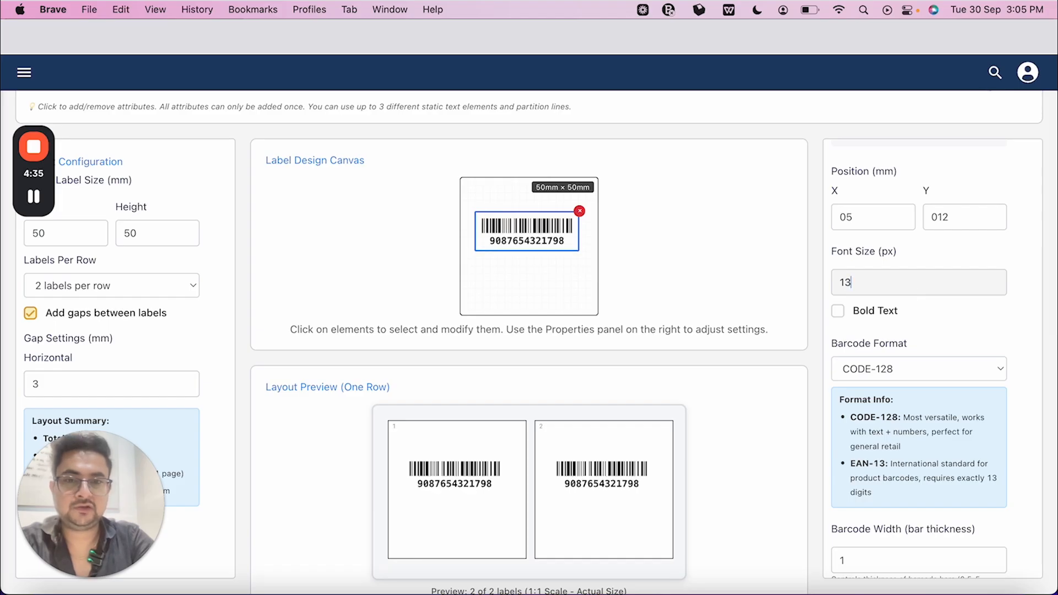
key(Down)
key(Down)
key(Down)
key(Down)
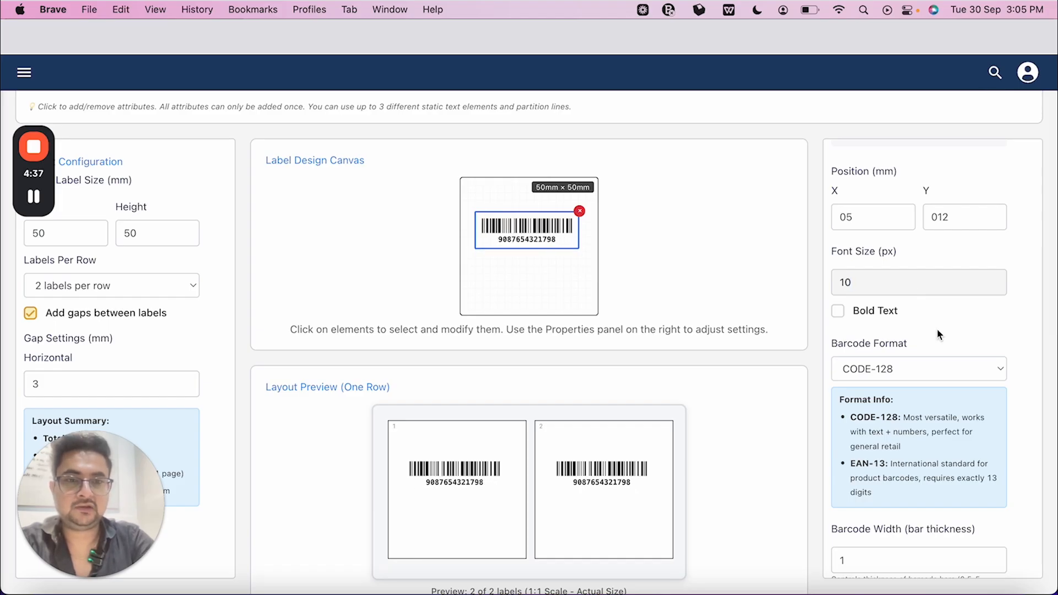
Examine the available barcode formats and their format information for the barcode element
scroll(939, 335, down, 5)
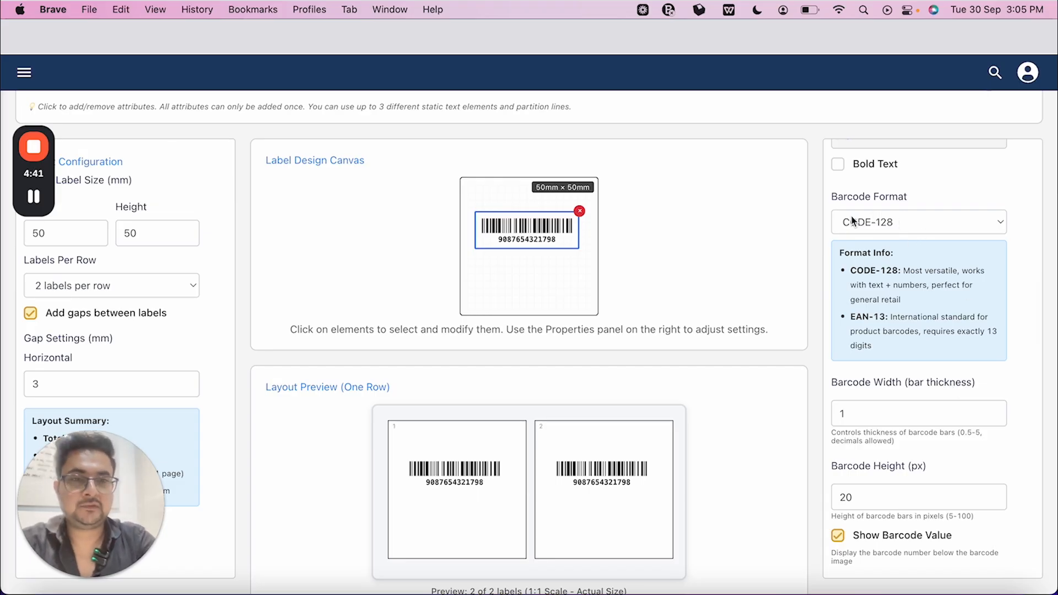
click(902, 221)
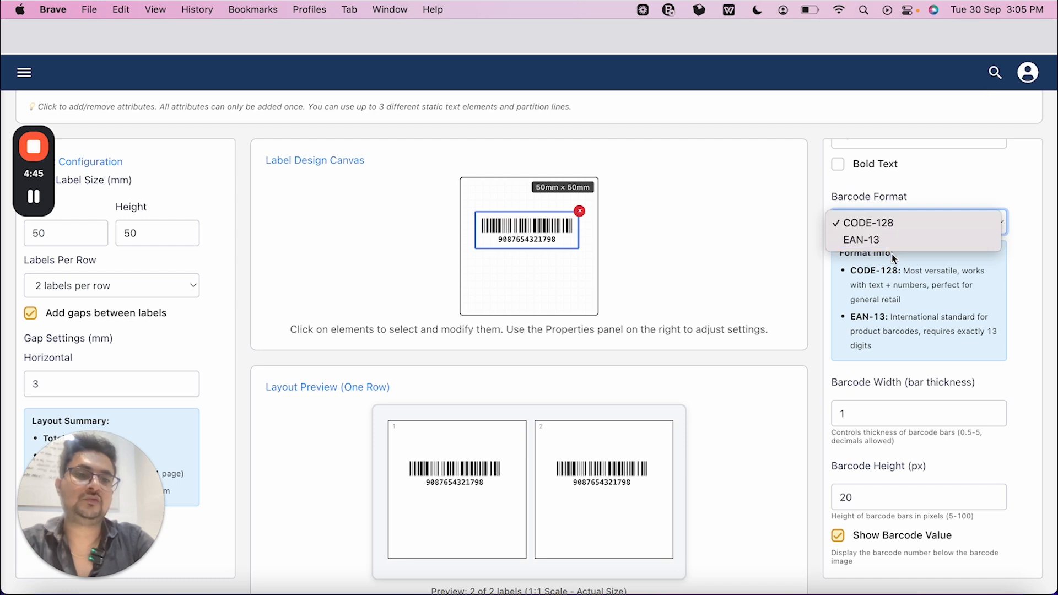
click(913, 293)
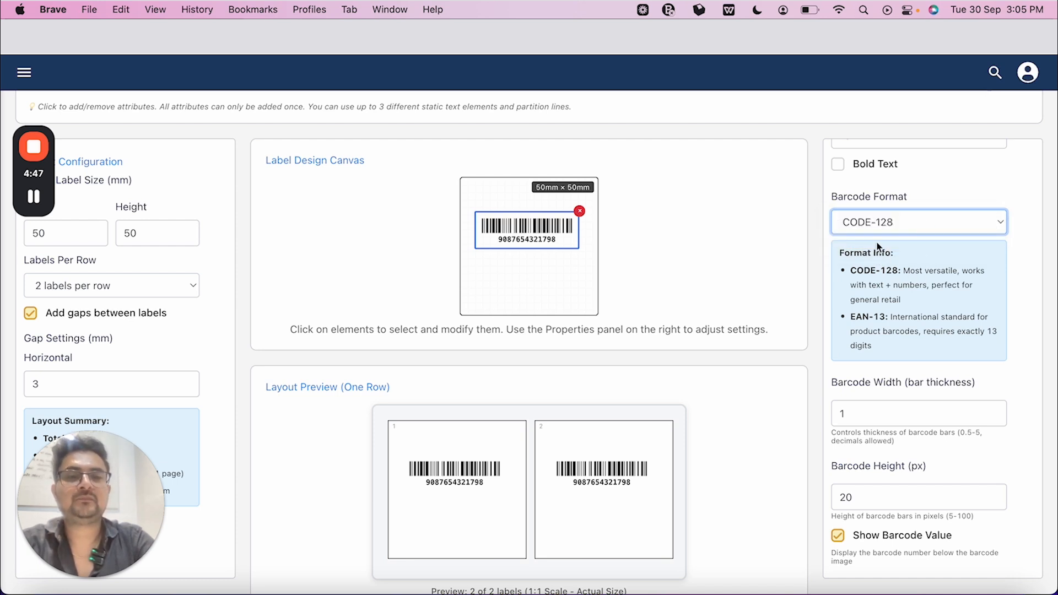
click(908, 231)
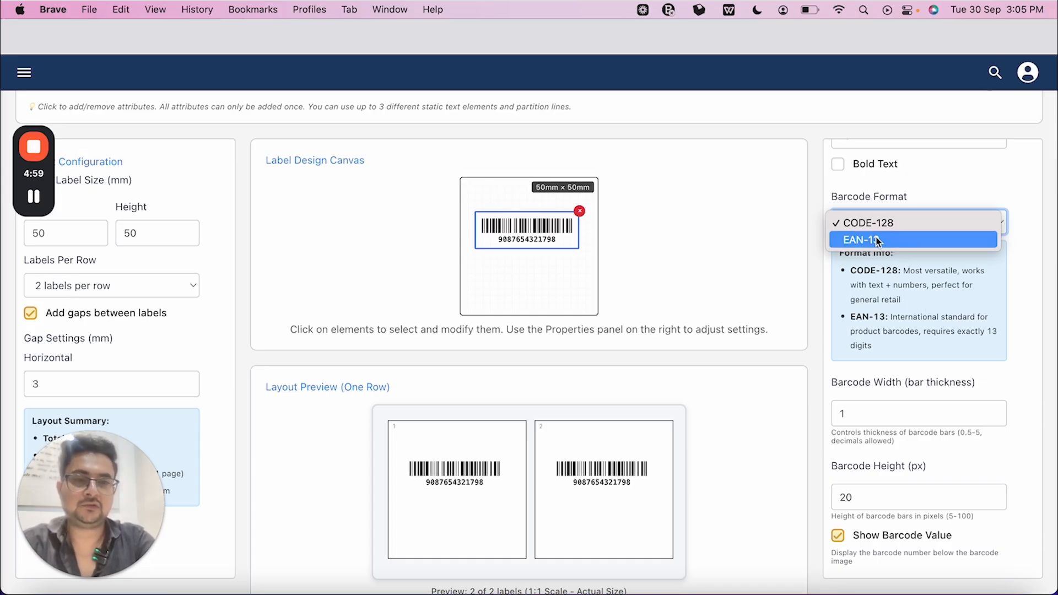
click(899, 280)
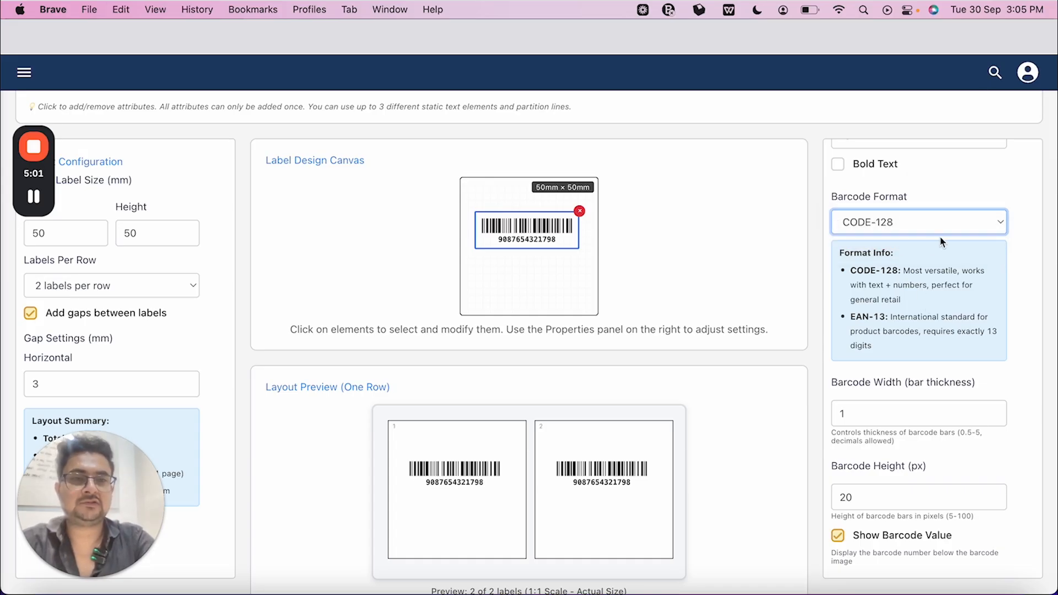
click(929, 225)
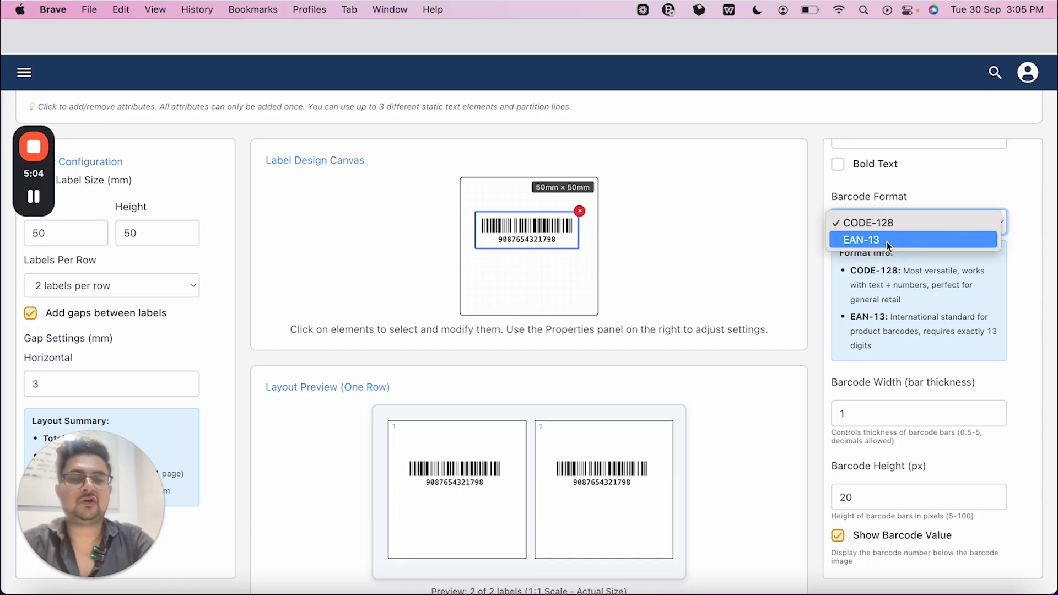
click(894, 296)
click(924, 221)
click(926, 220)
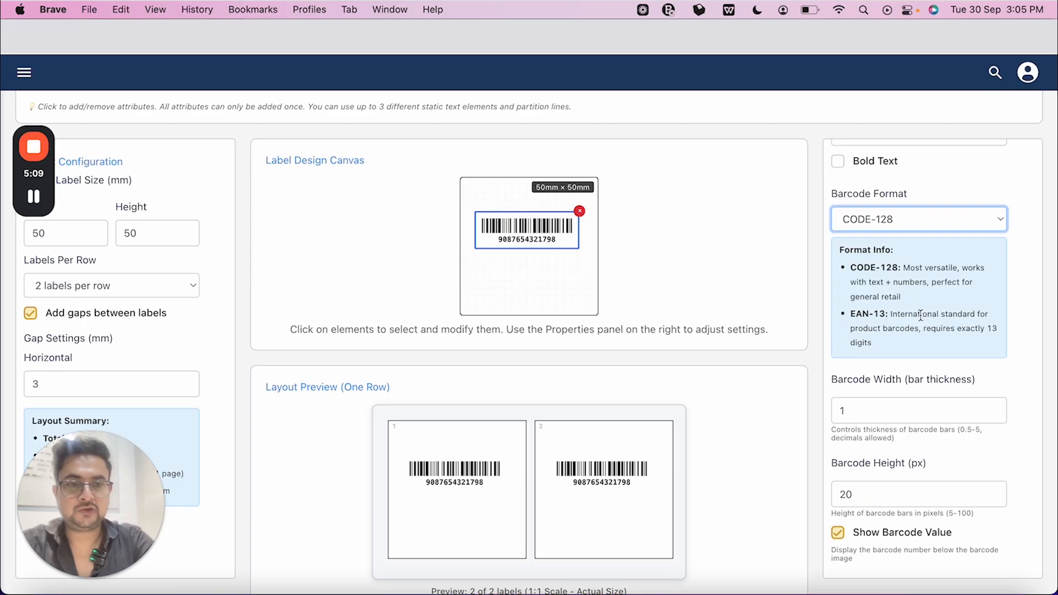
Try barcode bar thicknesses such as 1.2 and return the barcode width to 1
scroll(864, 331, down, 1)
scroll(892, 369, down, 1)
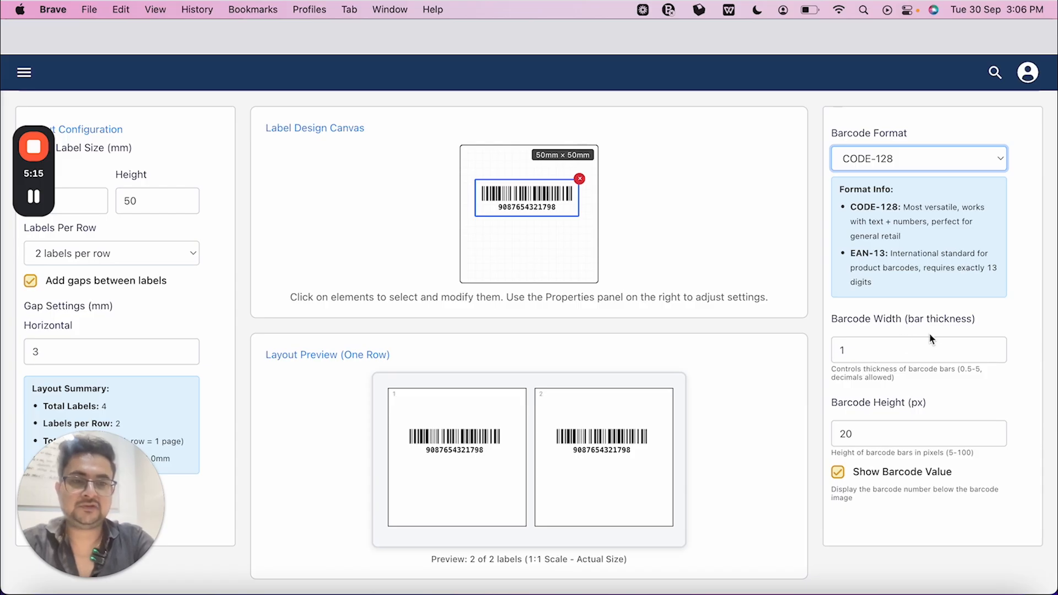
click(866, 352)
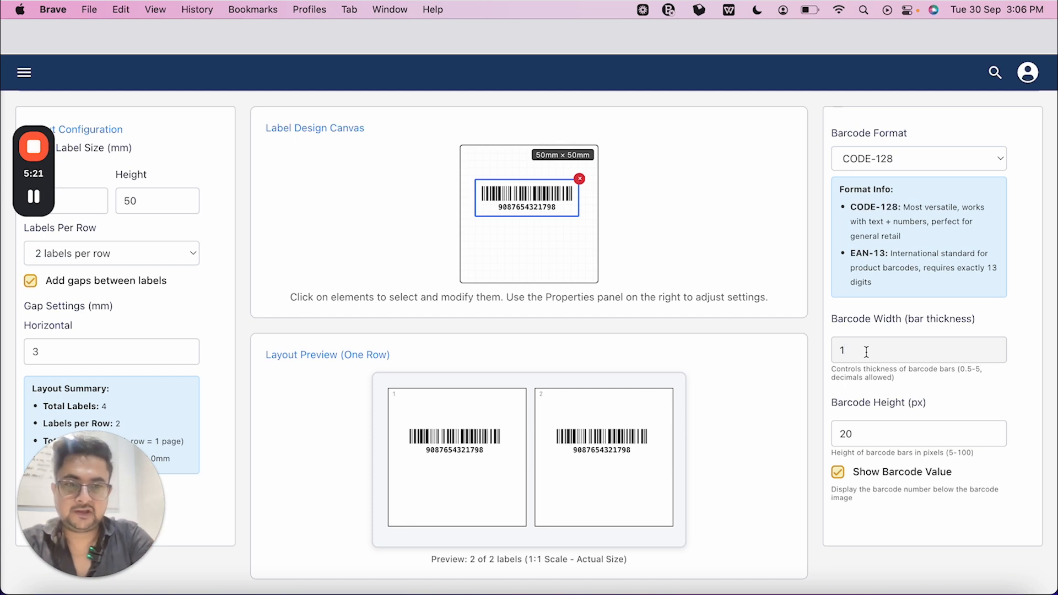
text(.2)
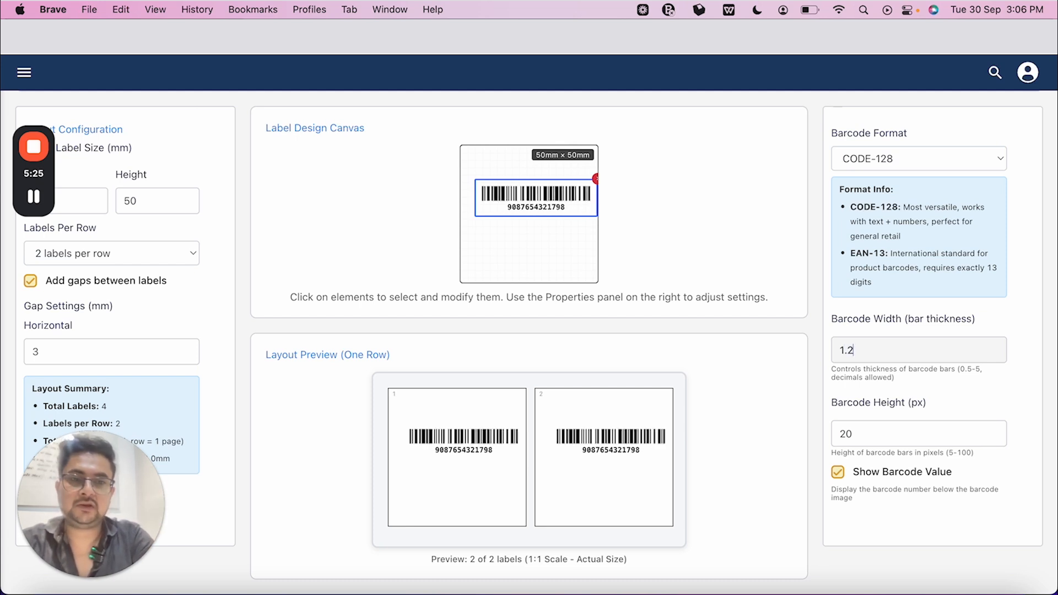
key(BackSpace)
text(3)
key(BackSpace)
text(1)
key(BackSpace)
key(BackSpace)
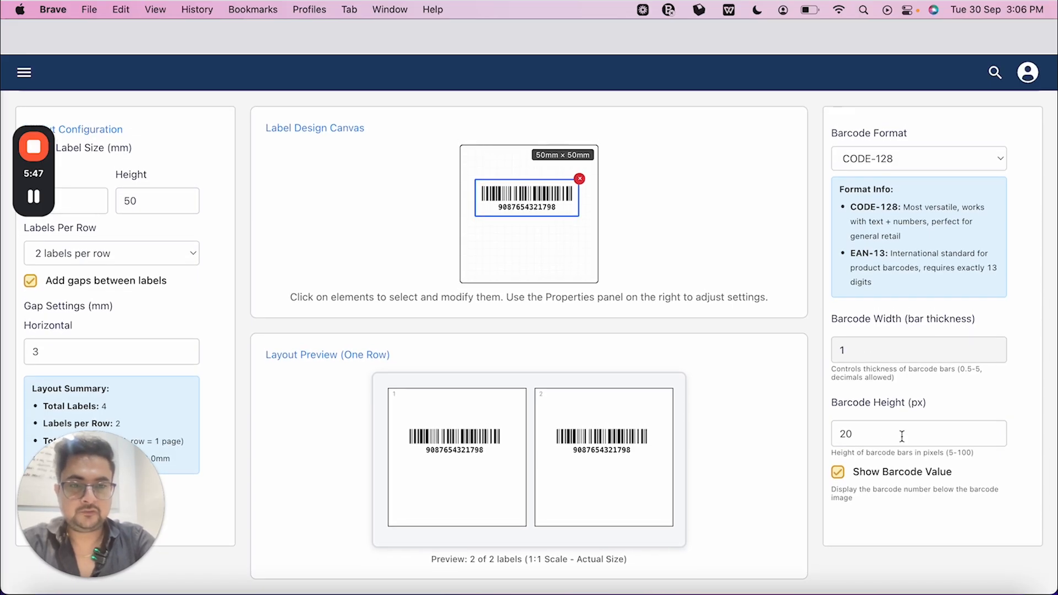
Set the barcode height to 25 px
click(873, 436)
key(Up)
key(Up)
key(Up)
key(Up)
key(Up)
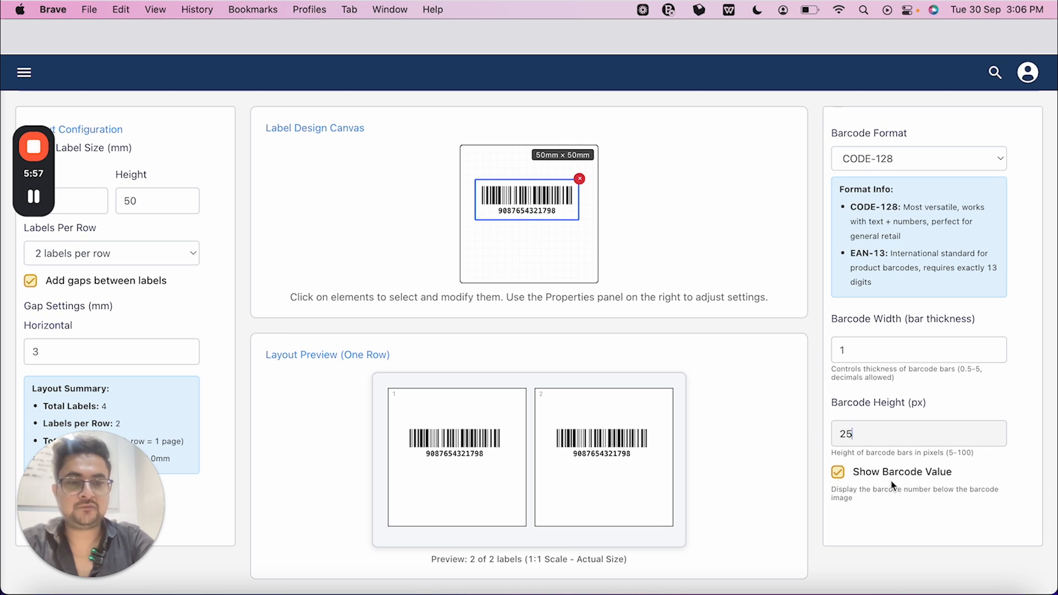
Turn the display of the barcode value off and on again
click(838, 474)
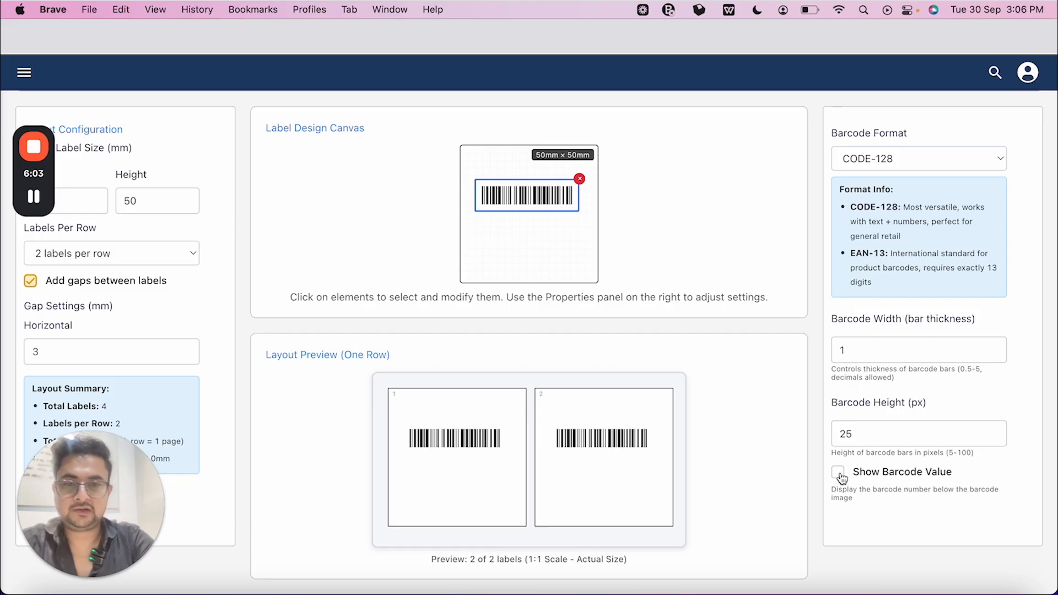
click(838, 473)
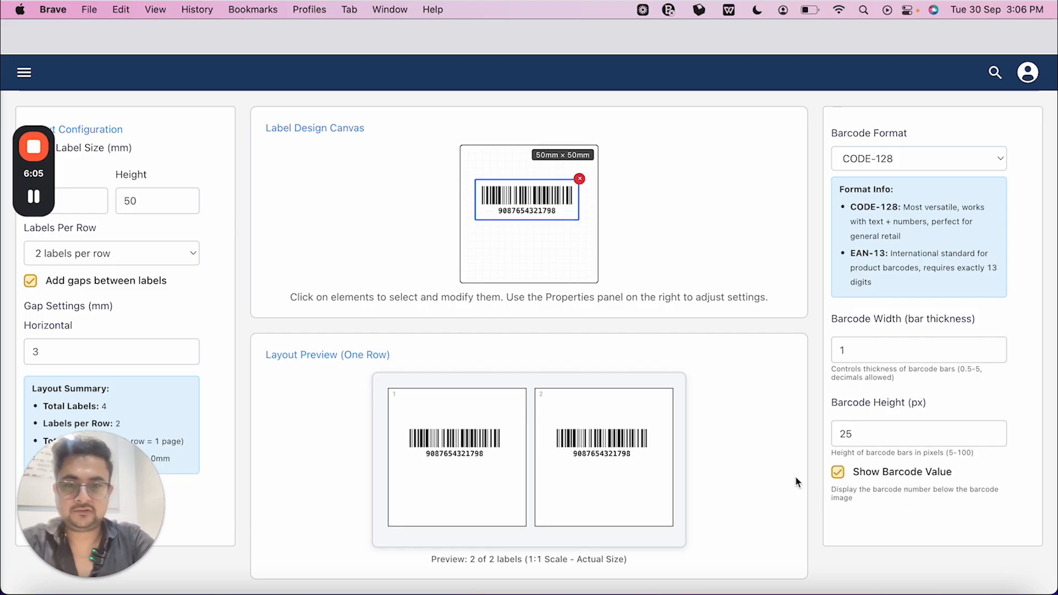
scroll(601, 430, up, 3)
scroll(584, 443, down, 3)
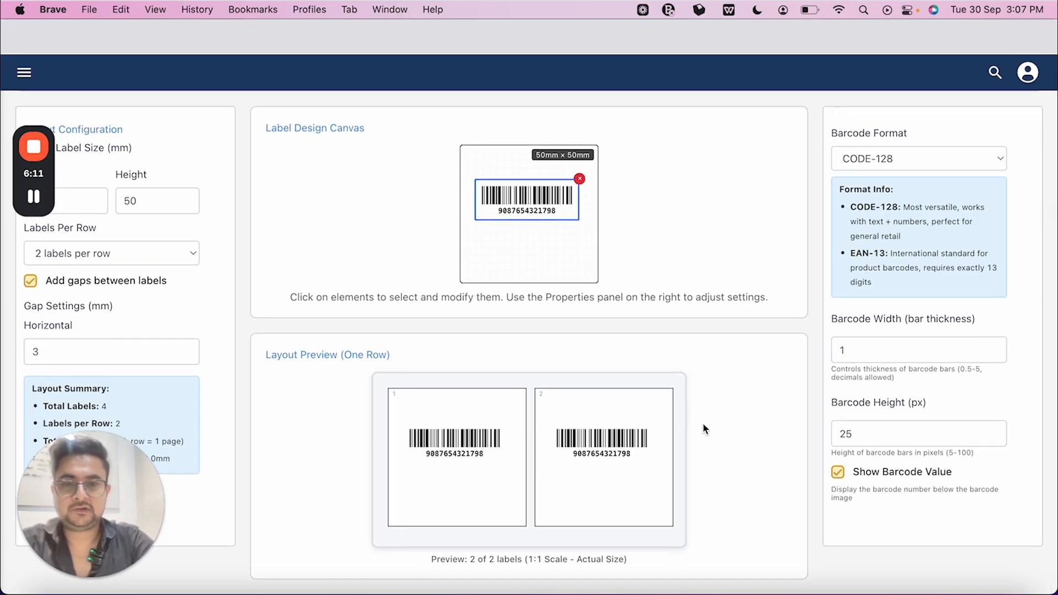
Add the Product Name attribute to the label design
scroll(703, 428, up, 5)
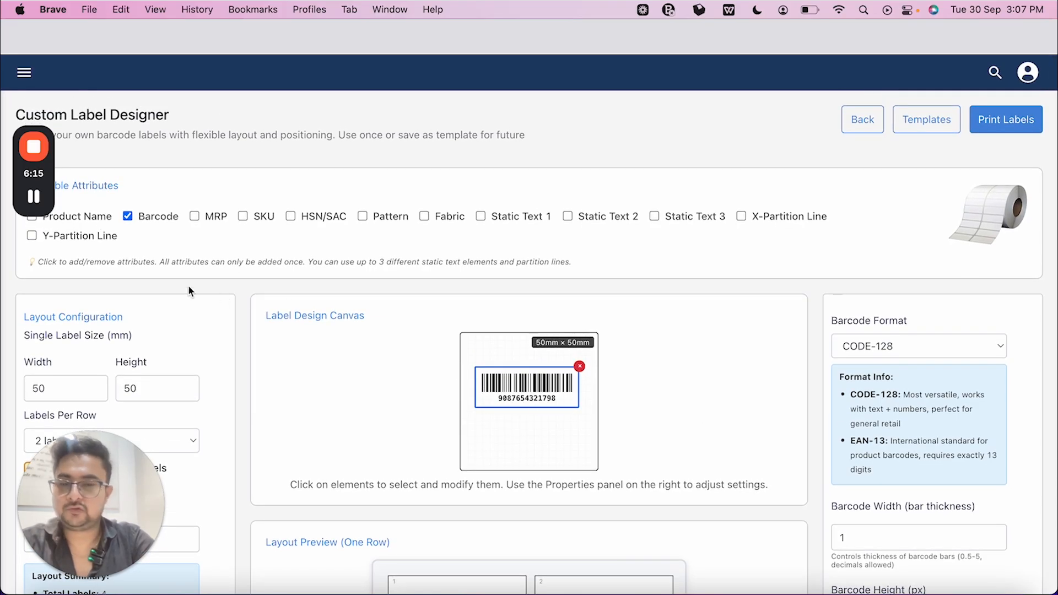
click(83, 222)
scroll(520, 353, down, 2)
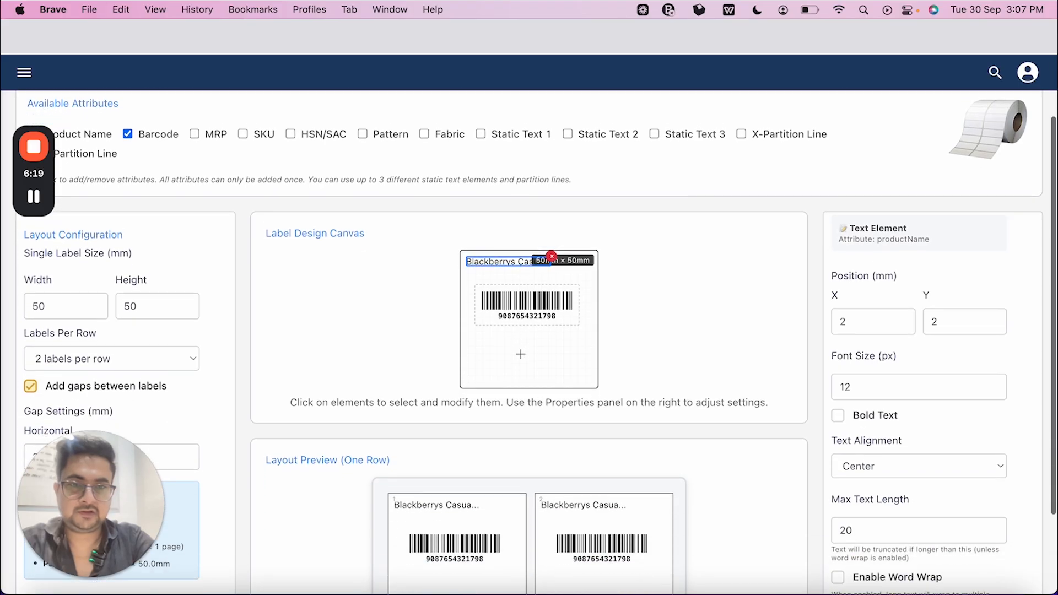
Try a larger font size and bold text for the product name, and return to 12 px without bold
scroll(521, 354, down, 3)
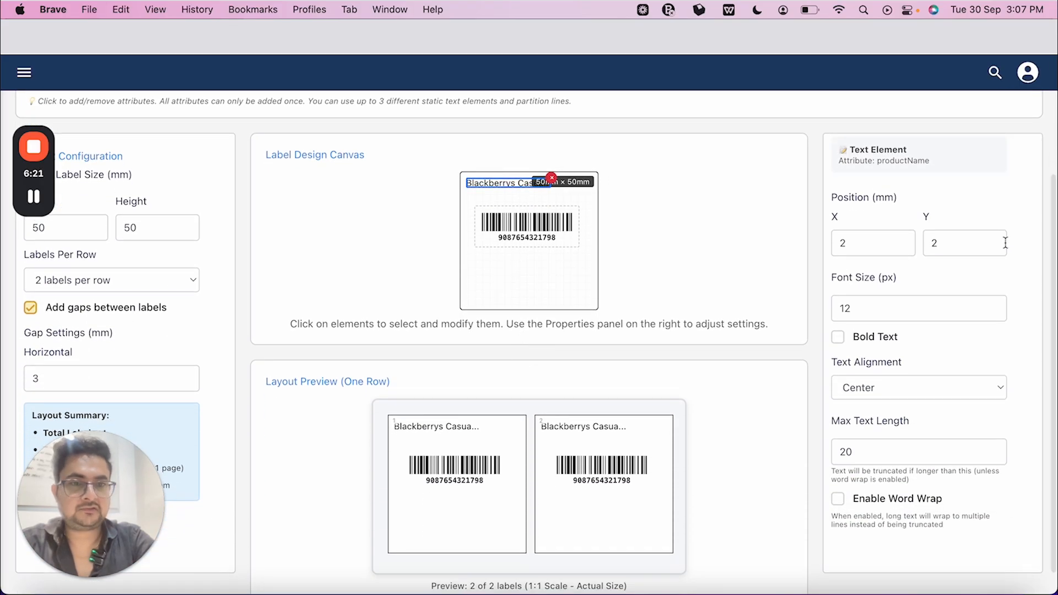
click(893, 305)
key(Up)
key(Down)
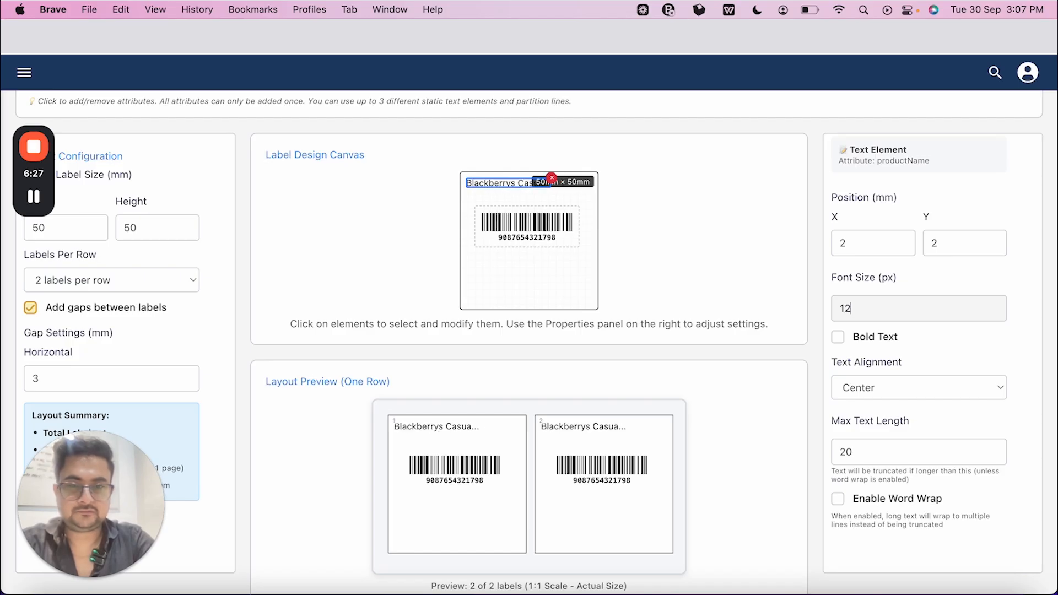
click(838, 338)
click(837, 338)
Set the product name's maximum text length to 50
scroll(950, 346, down, 1)
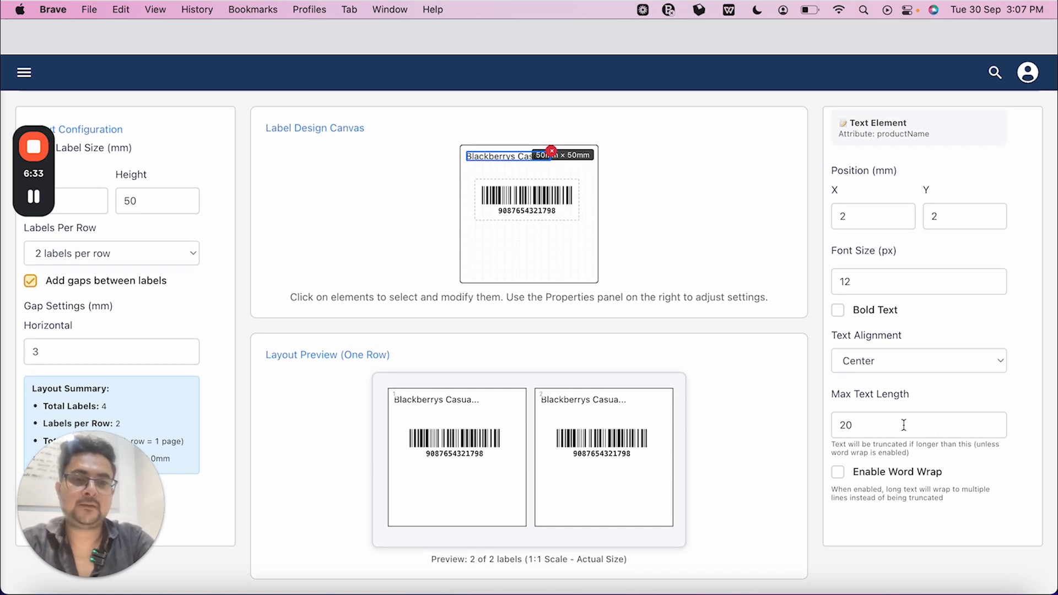
click(889, 423)
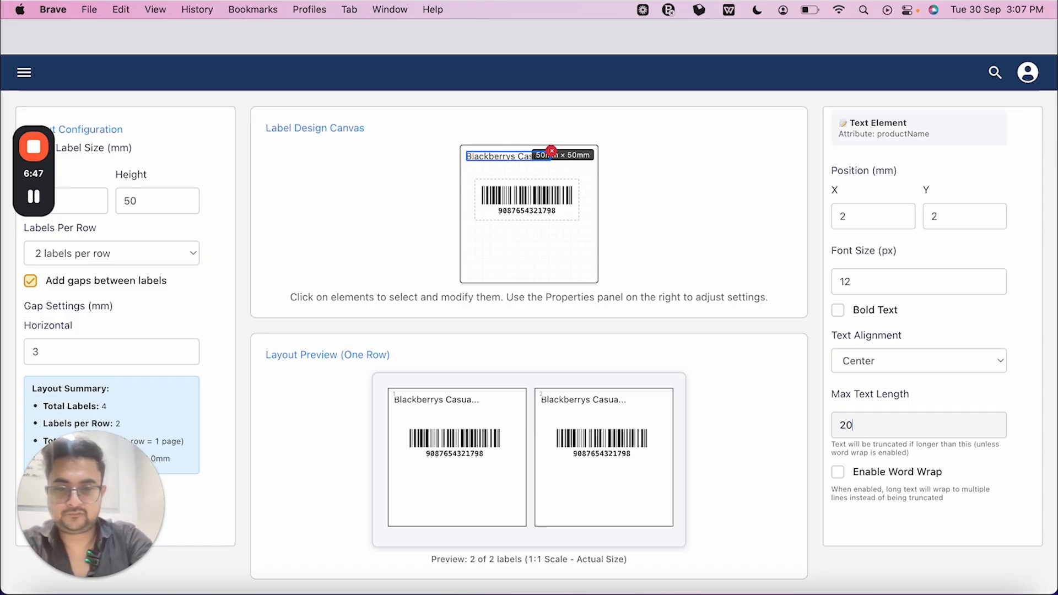
text(50)
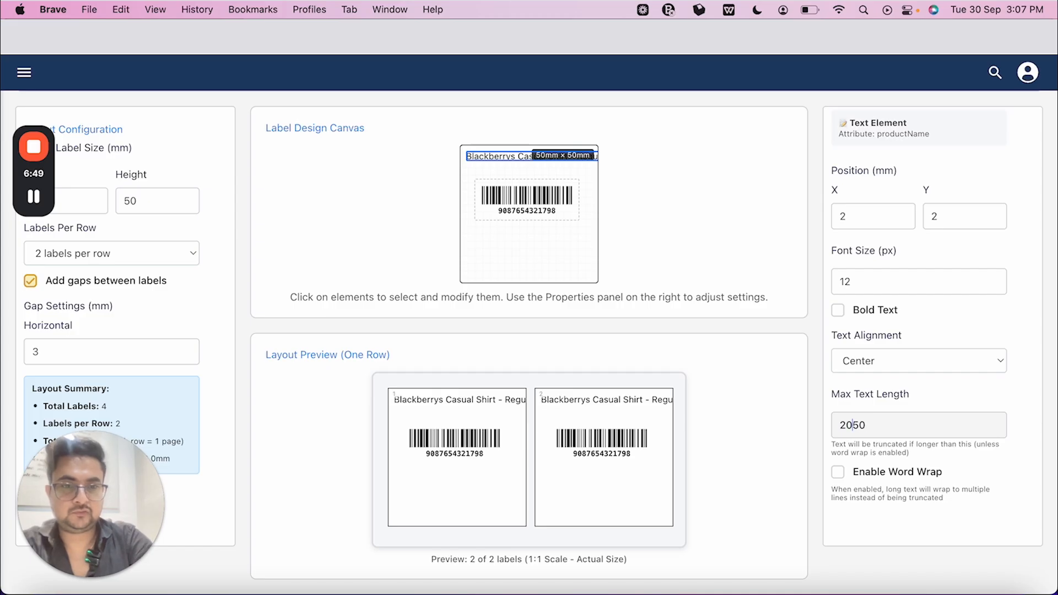
key(BackSpace)
key(BackSpace)
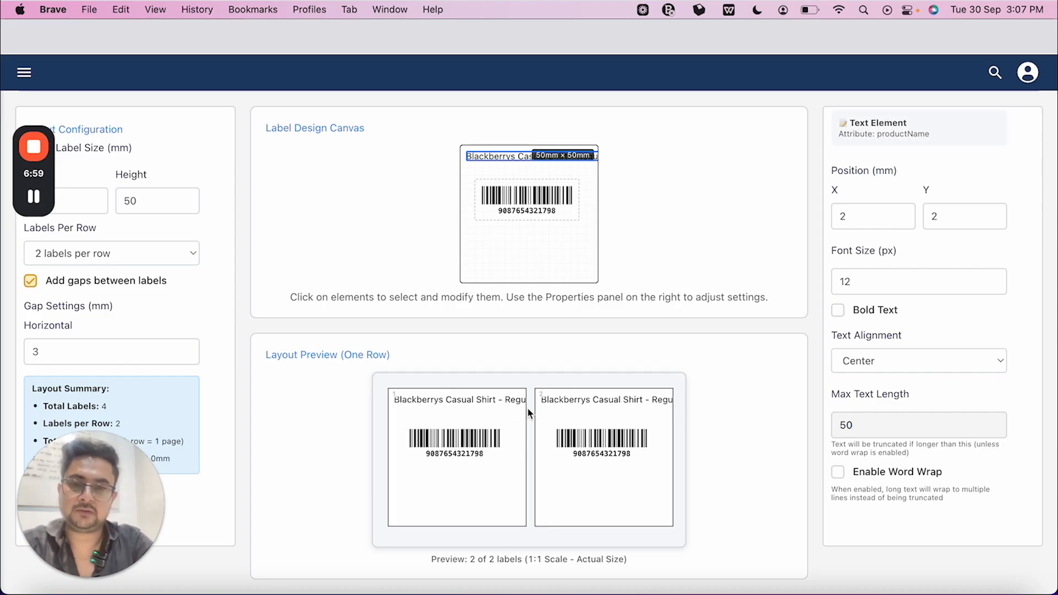
Enable word wrap for the product name
click(836, 474)
scroll(900, 471, down, 5)
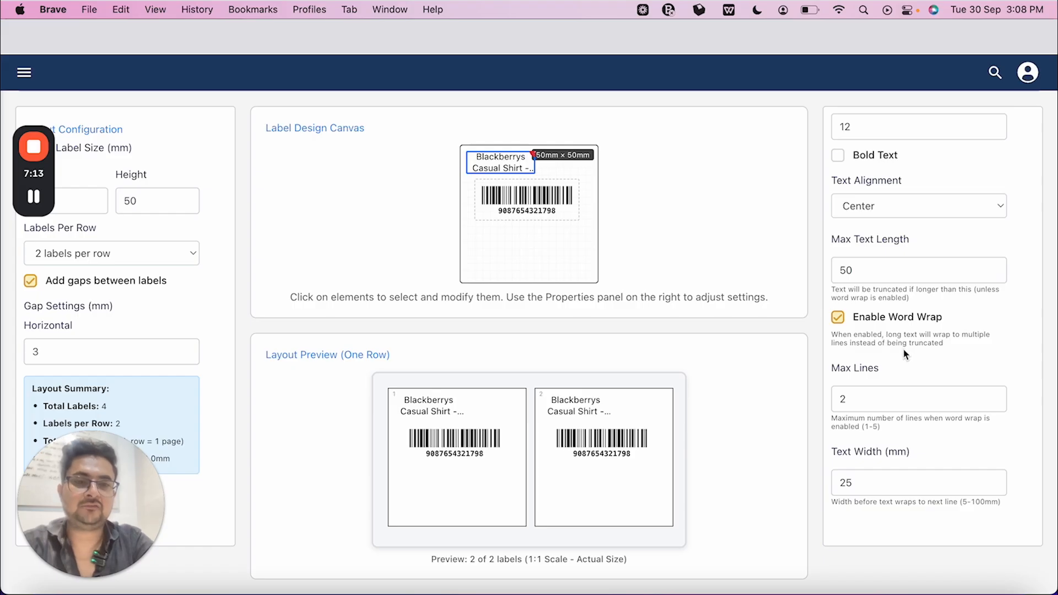
scroll(905, 353, down, 1)
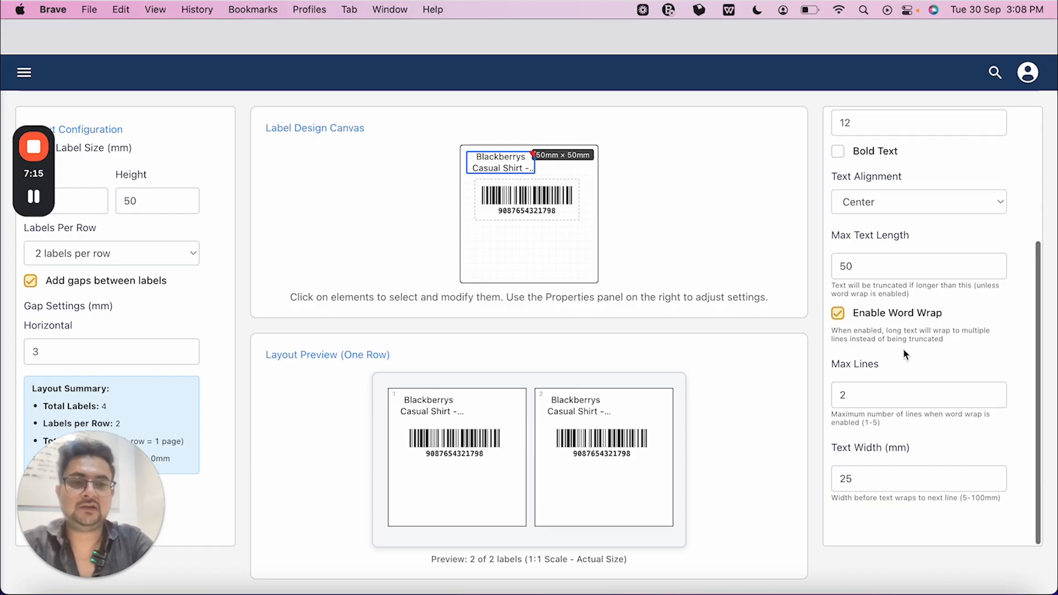
click(874, 396)
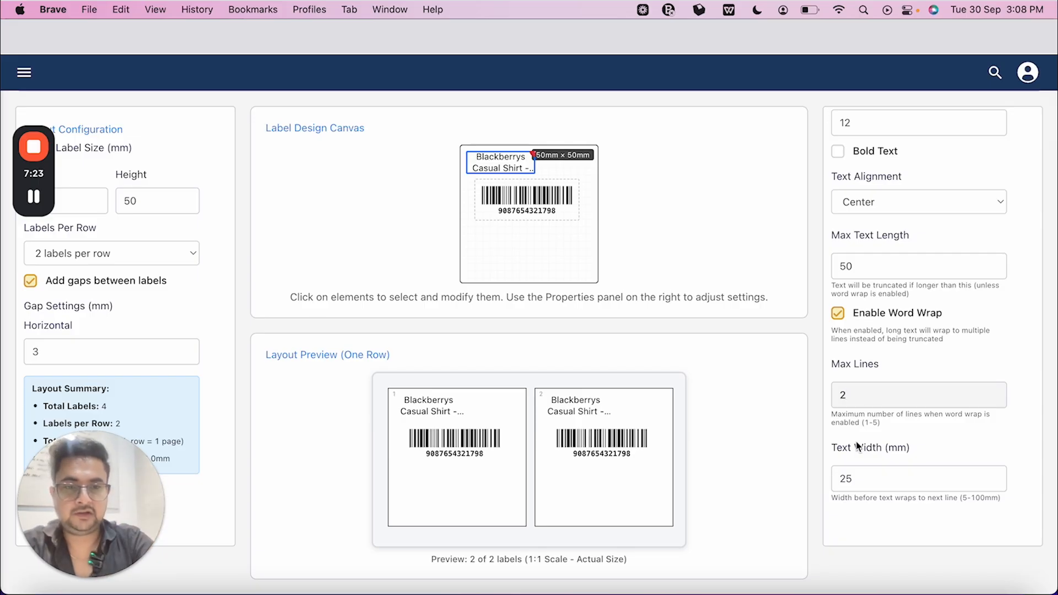
Set the product name's text width to 45 mm so the full name wraps across the label
click(894, 479)
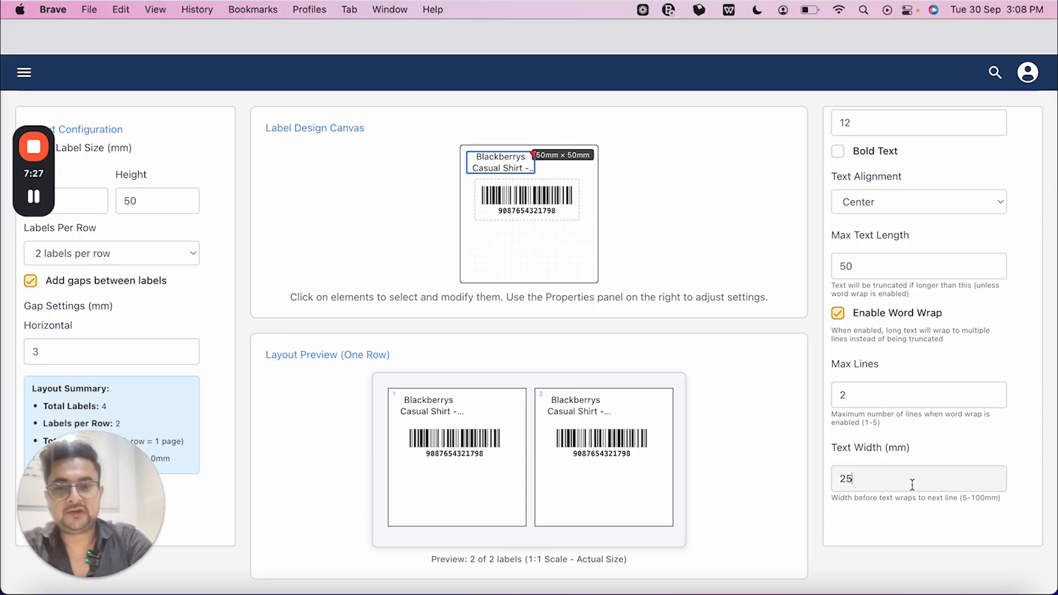
key(BackSpace)
text(8.5)
key(Up)
key(Up)
key(Up)
key(Up)
key(Up)
key(Up)
key(Up)
key(Up)
key(Up)
key(Up)
key(Up)
key(Up)
key(Up)
key(Up)
key(Up)
key(Up)
key(Up)
key(Up)
key(Up)
key(Up)
key(Up)
key(Up)
key(Up)
key(Up)
key(Up)
key(Up)
key(Up)
key(Up)
key(Up)
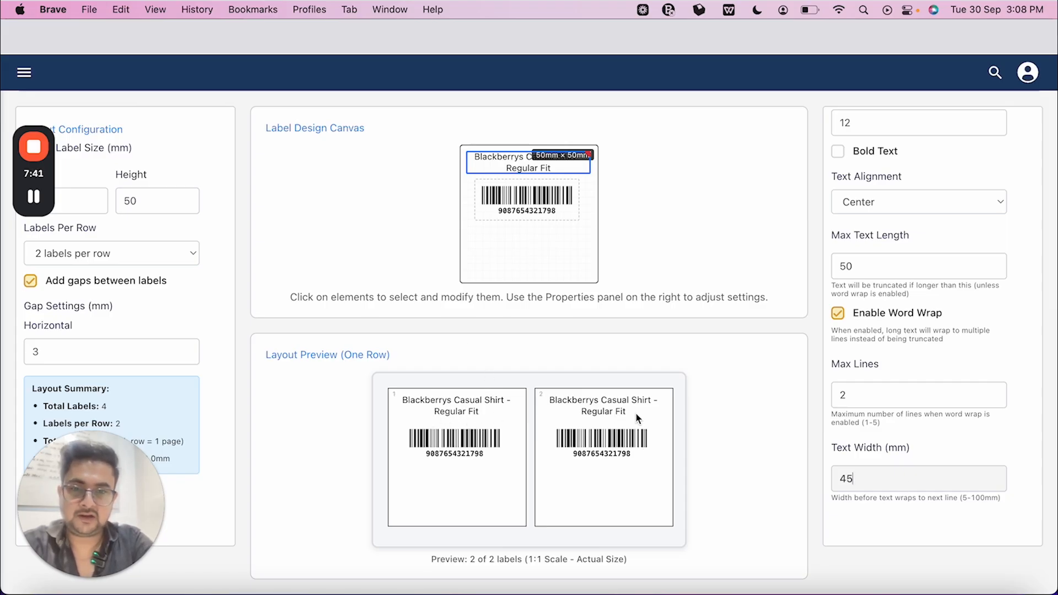
scroll(677, 358, up, 1)
scroll(677, 358, down, 1)
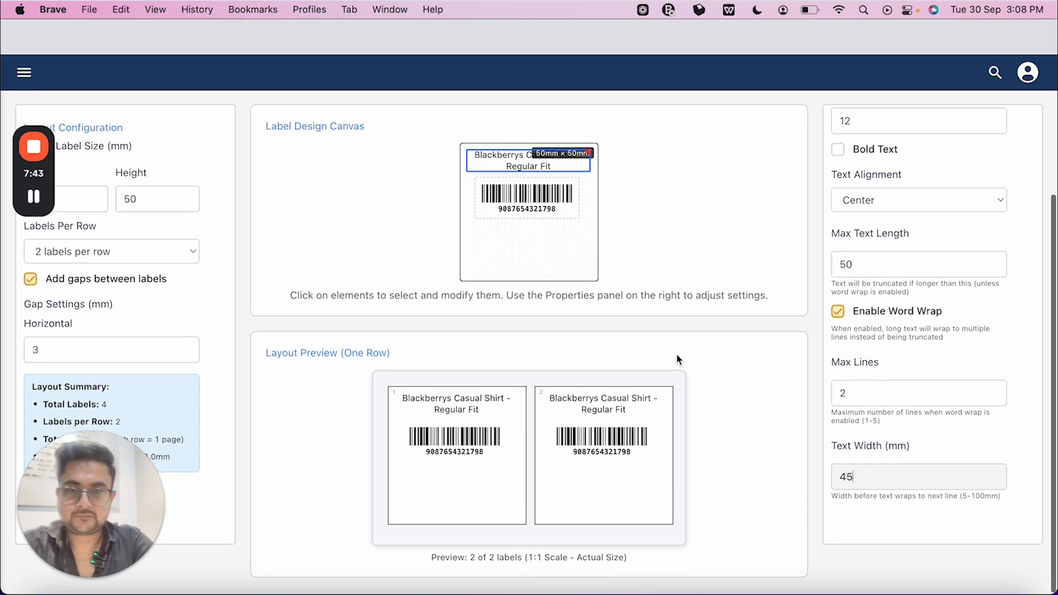
Move the barcode up to a Y position of 10.5 mm on the label
click(536, 206)
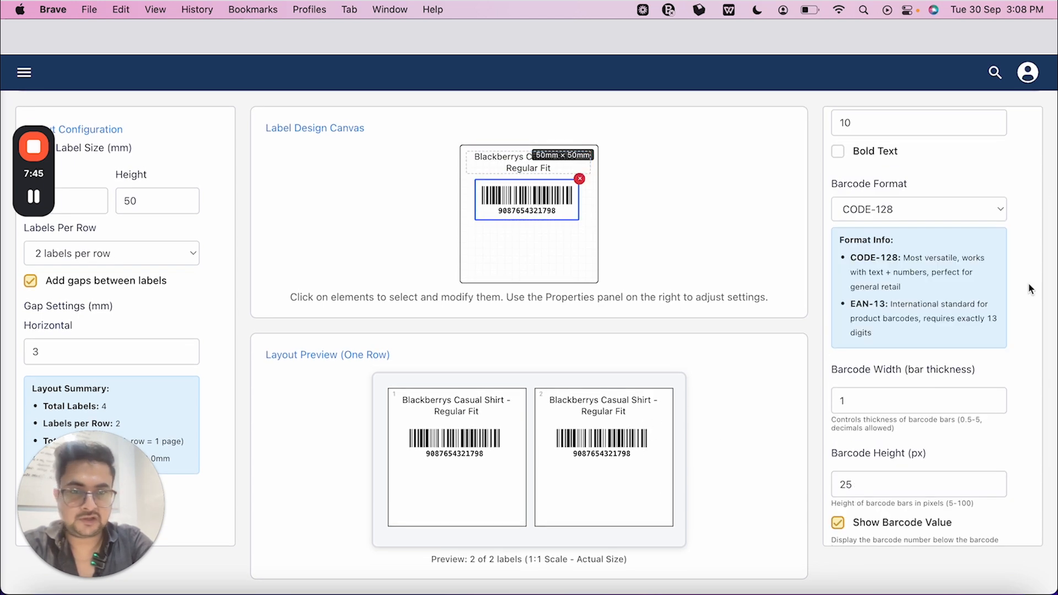
scroll(977, 252, up, 4)
click(961, 243)
key(Down)
key(Down)
key(Down)
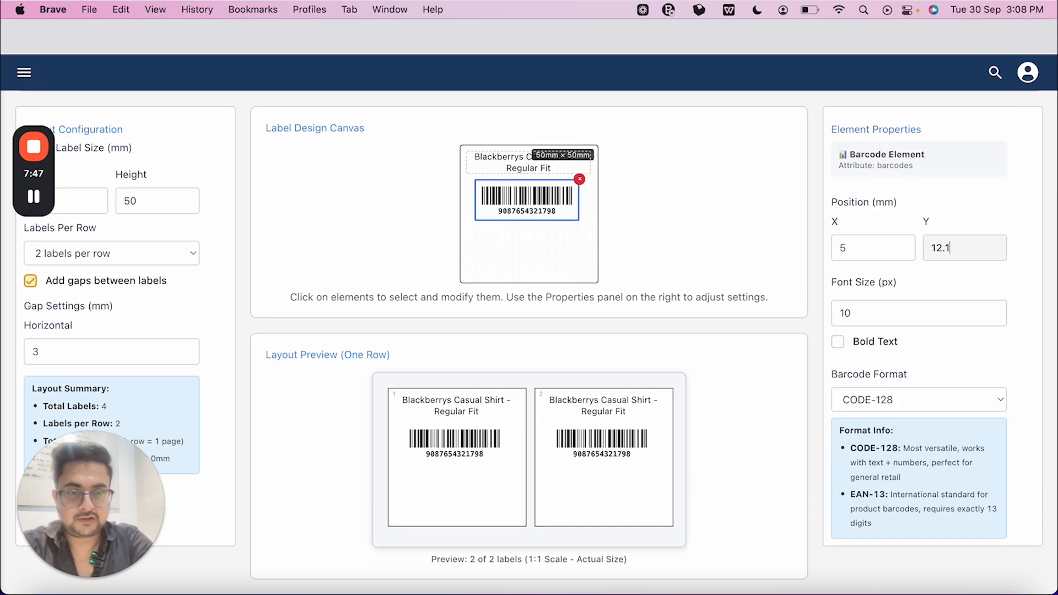
key(Down)
key(Down)
key(Down)
key(Down)
key(Down)
key(Down)
key(Down)
key(Down)
key(Down)
key(Down)
key(Down)
key(Down)
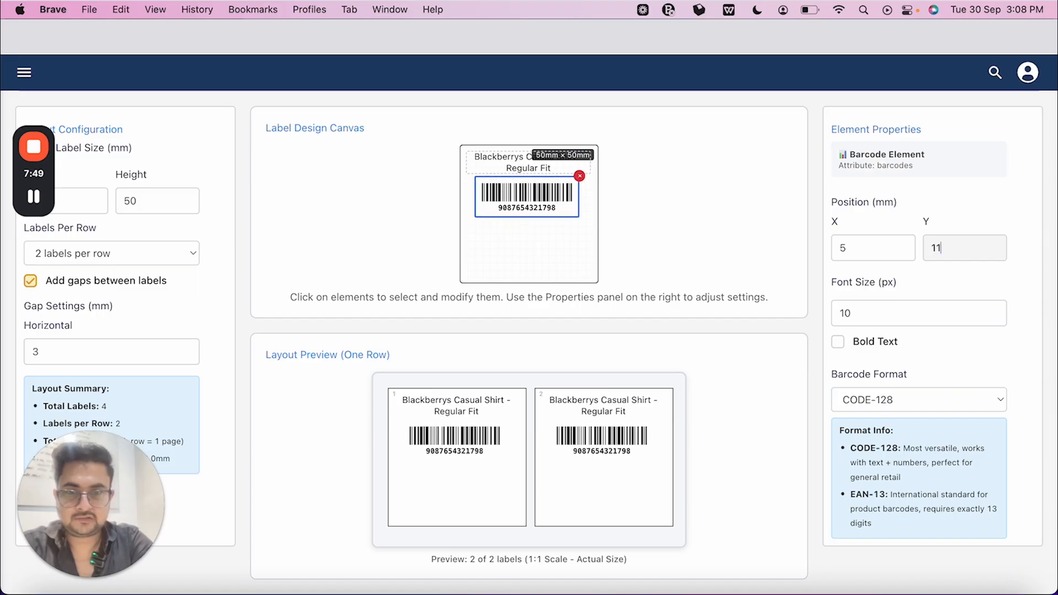
key(Down)
key(Up)
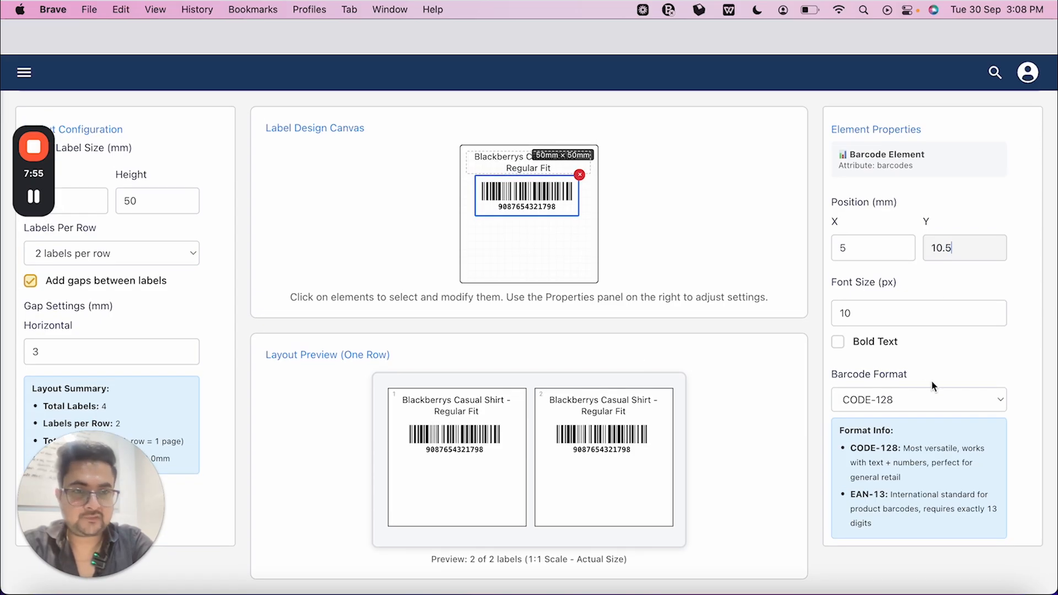
Try a Y position of 10 mm for the barcode and return it to 10.5 mm
scroll(931, 380, down, 5)
scroll(931, 380, up, 5)
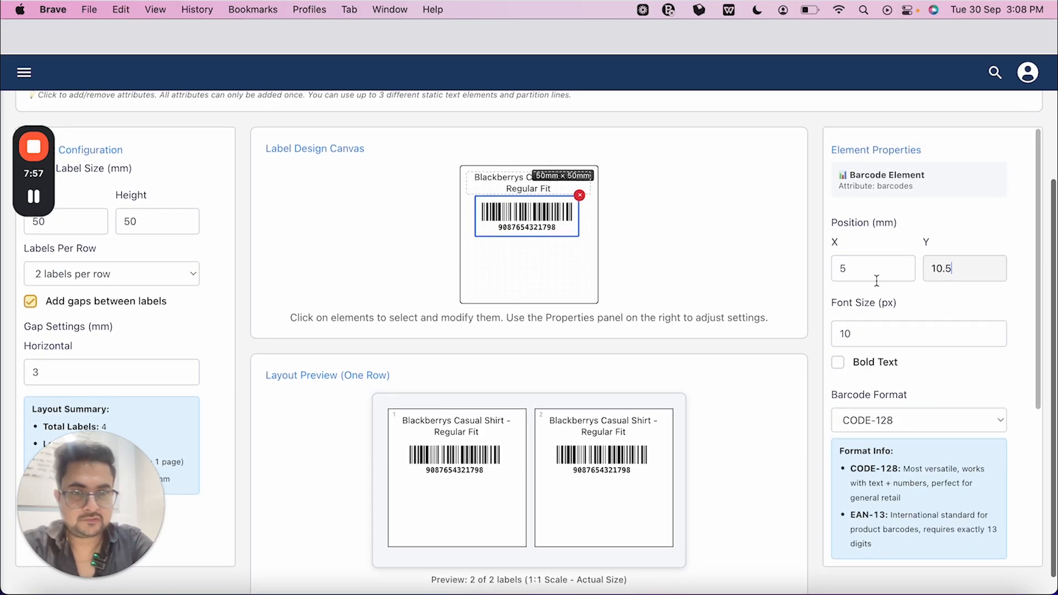
key(Down)
key(Down)
key(Down)
key(Down)
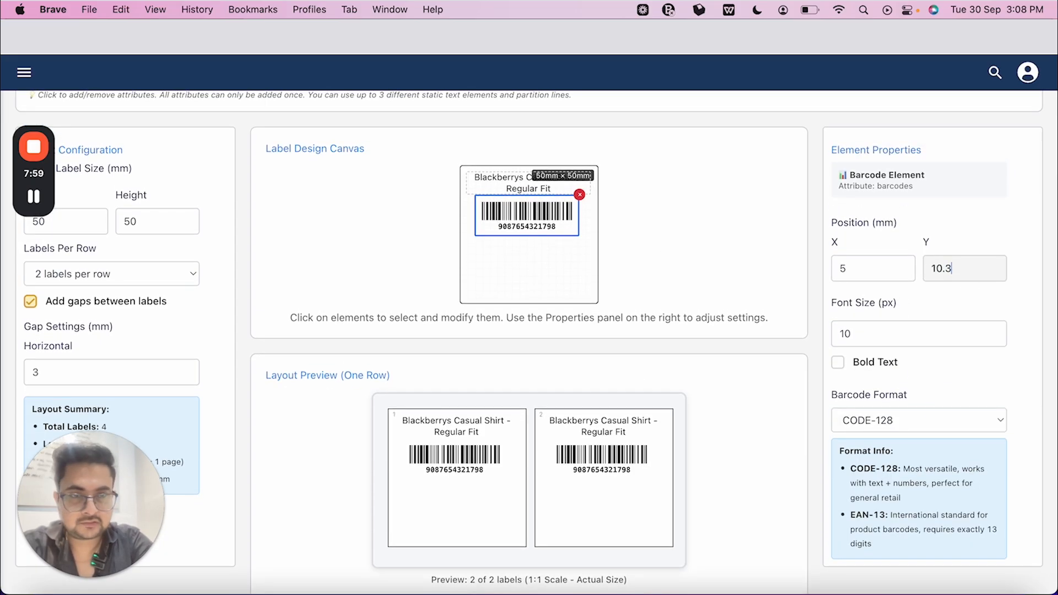
key(Down)
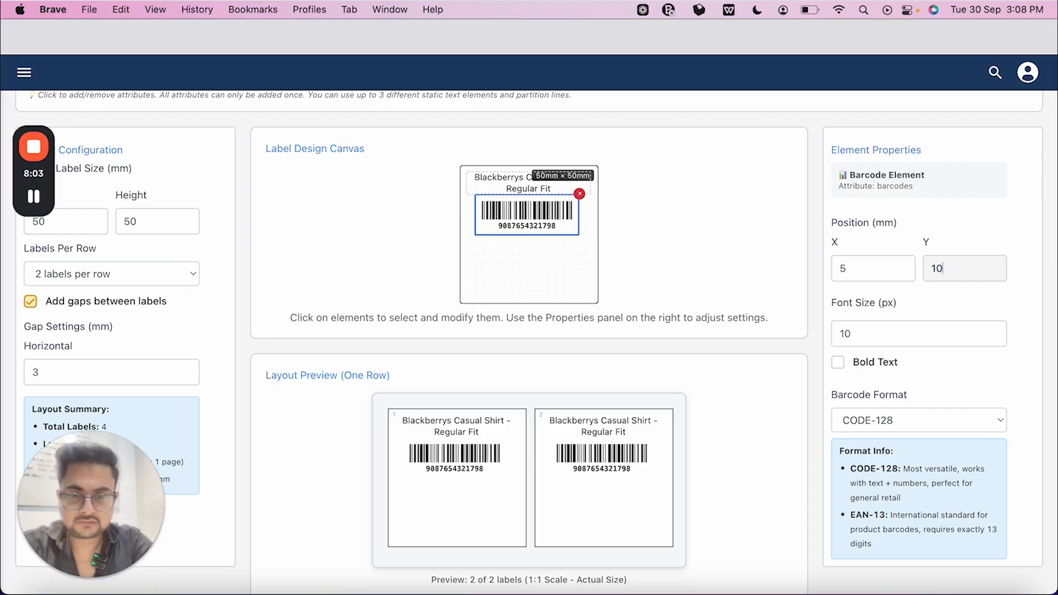
key(Up)
key(Up)
key(Up)
key(Up)
key(Up)
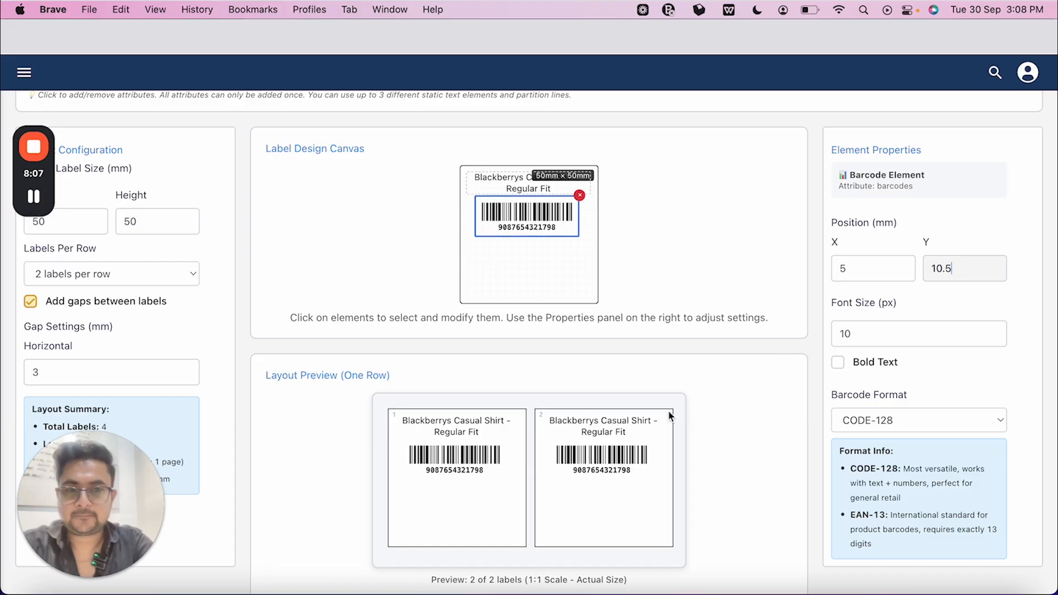
Add the MRP attribute to the label design
scroll(675, 417, down, 1)
scroll(675, 416, up, 5)
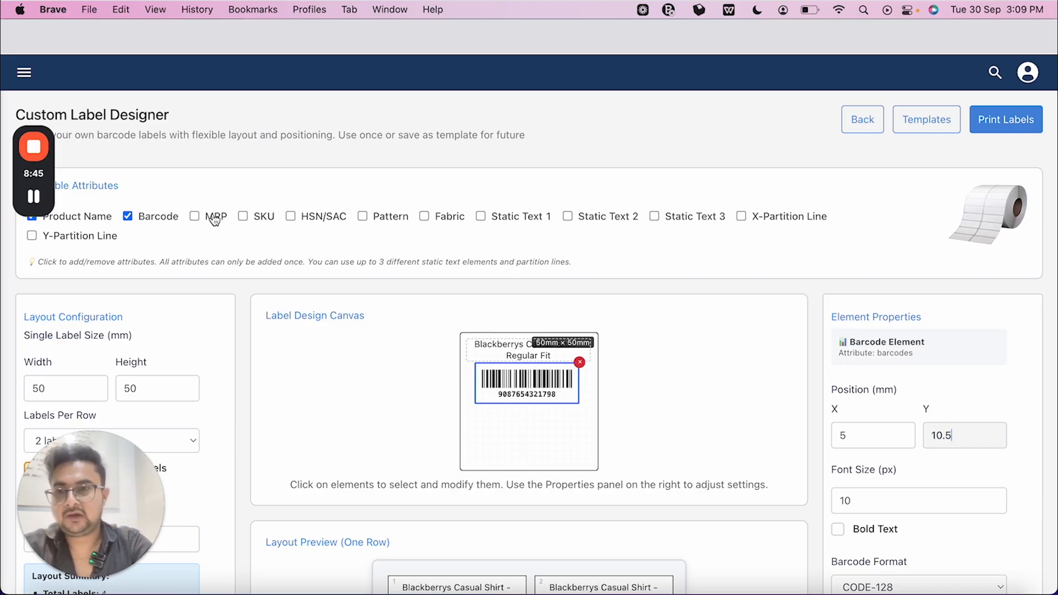
click(195, 216)
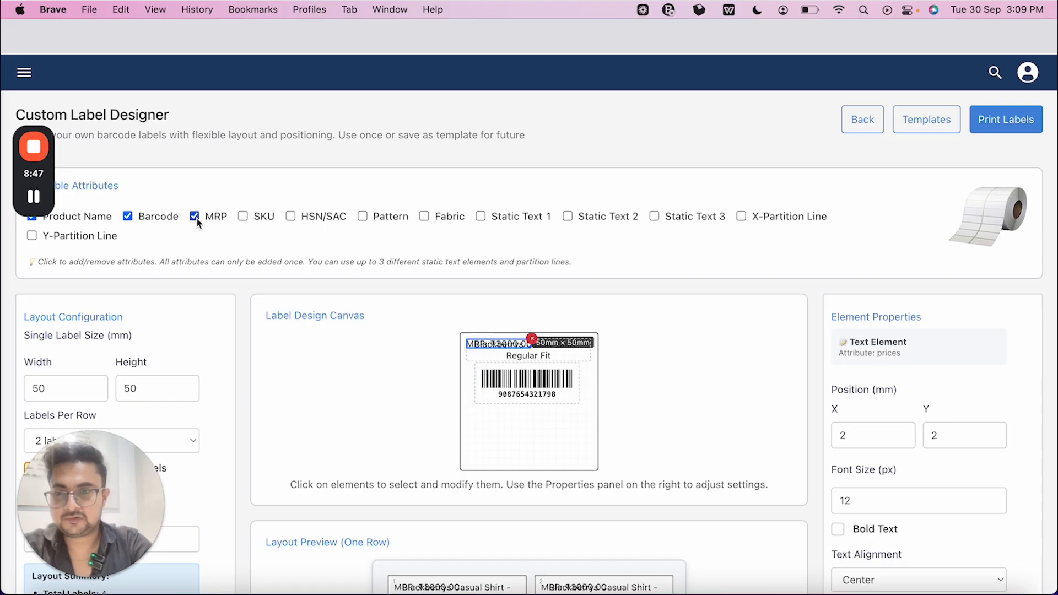
Place the MRP text below the barcode at a Y position of 25 mm
scroll(824, 357, down, 4)
scroll(824, 357, up, 3)
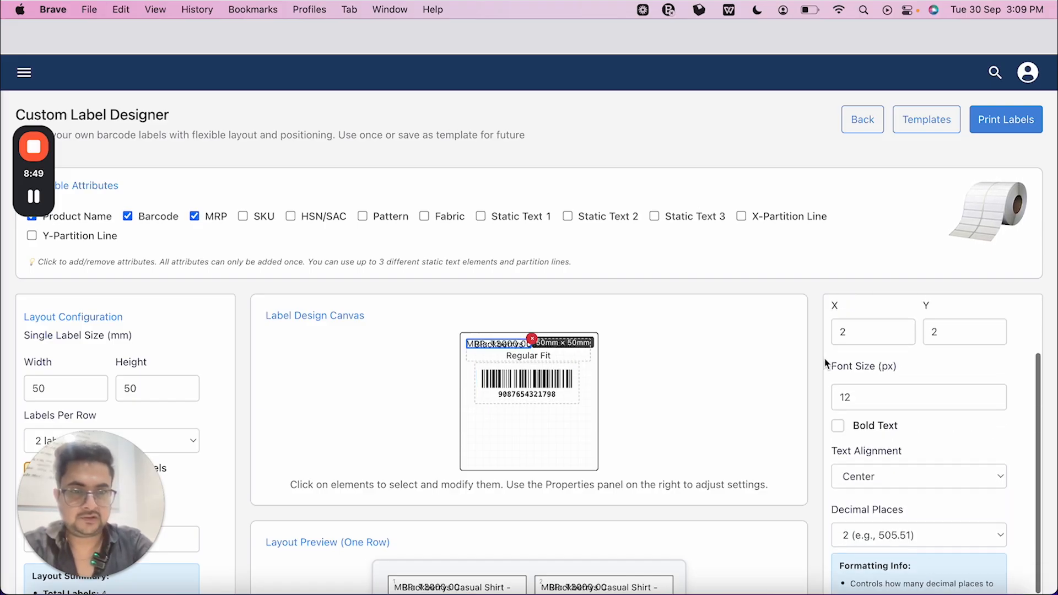
scroll(788, 365, down, 5)
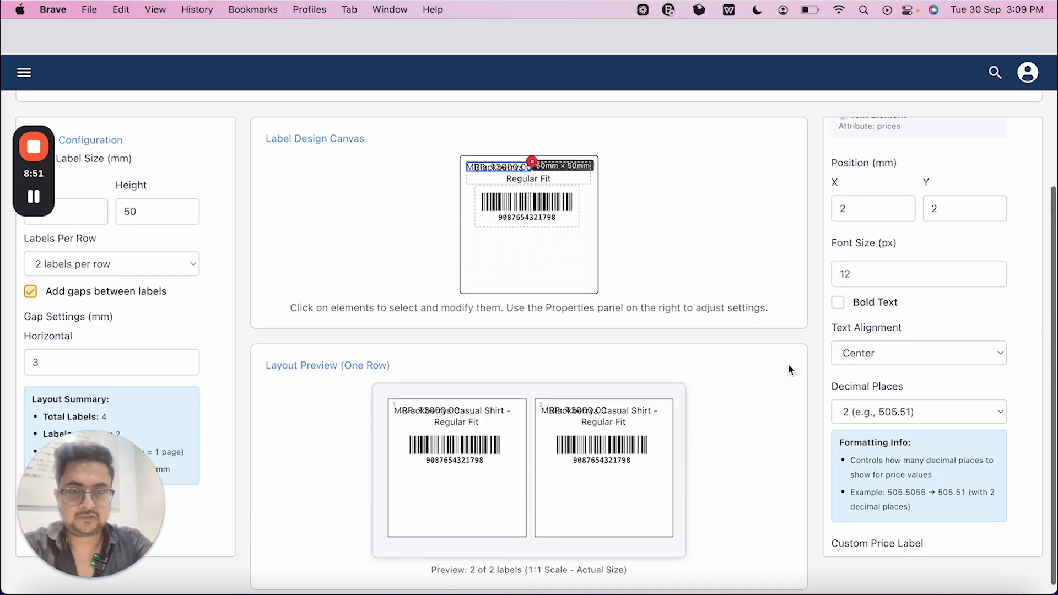
click(960, 236)
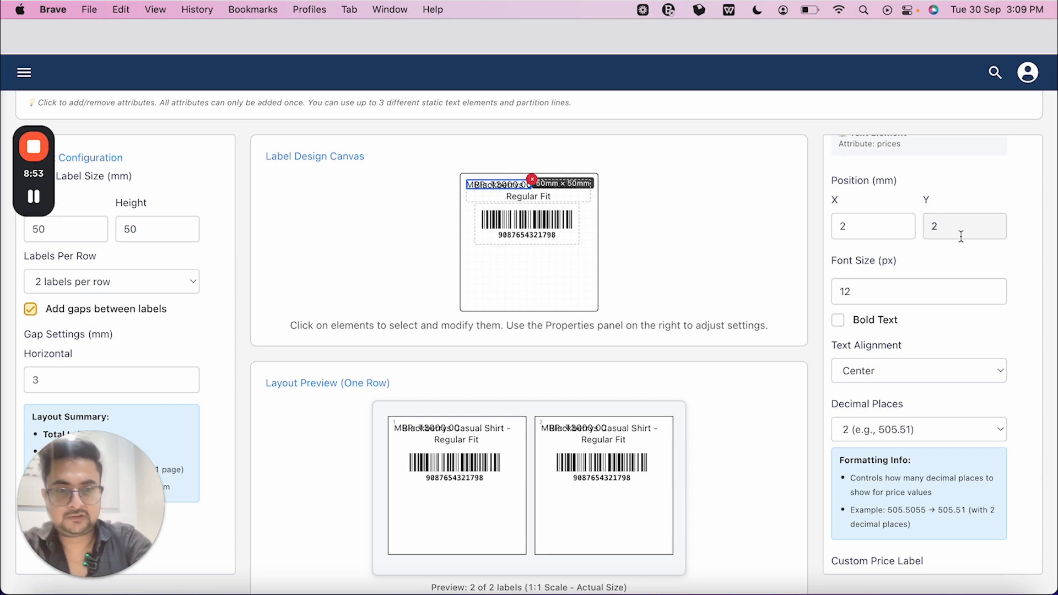
text(0)
key(Left)
key(BackSpace)
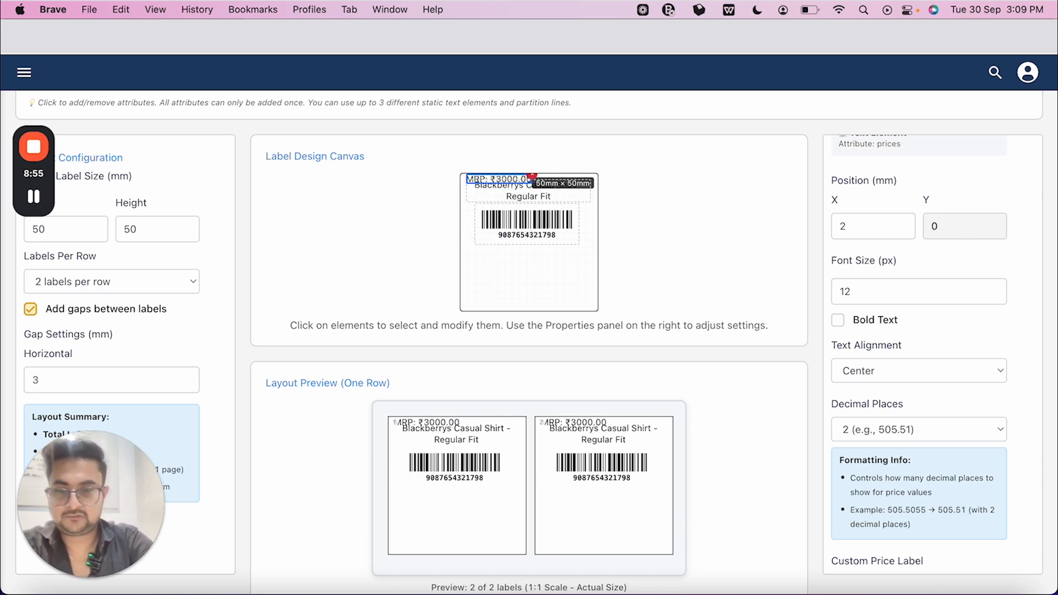
text(3)
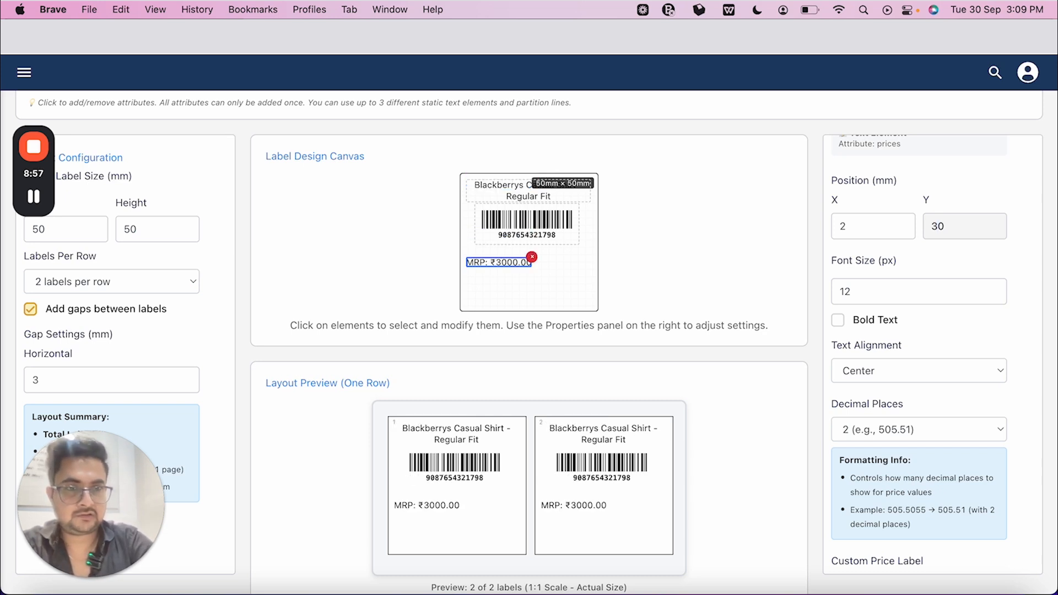
key(BackSpace)
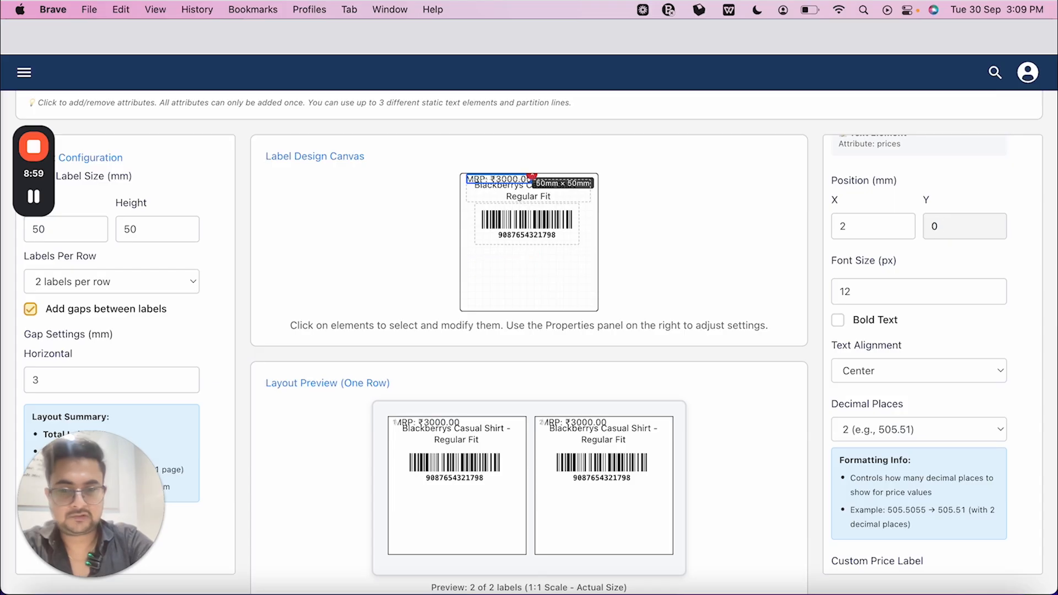
text(2)
key(BackSpace)
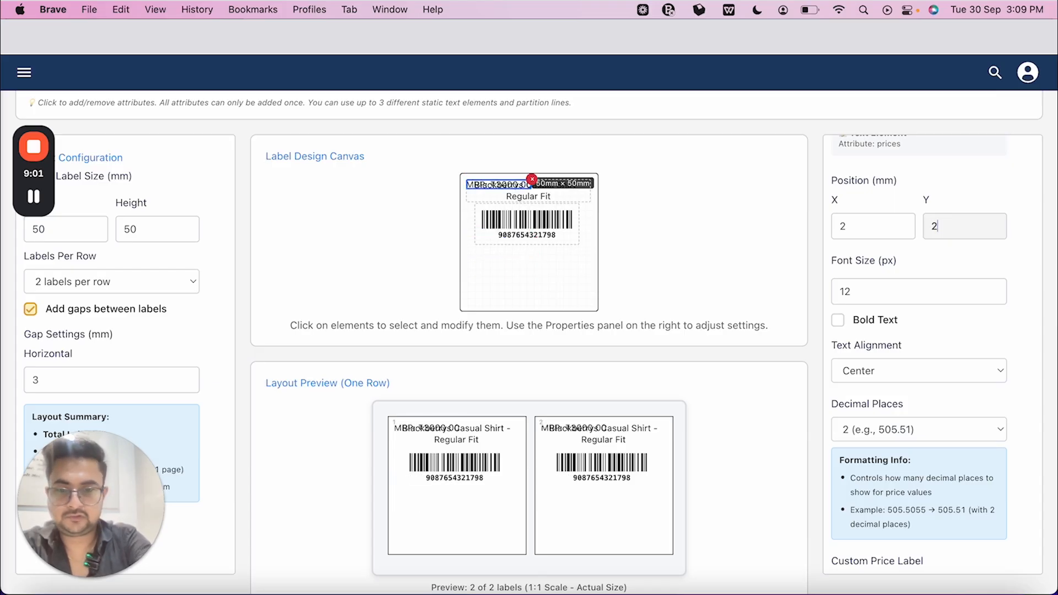
text(5)
Center the MRP text under the barcode by setting its X position to 12 mm
click(891, 220)
text(0)
key(Down)
key(BackSpace)
key(BackSpace)
key(BackSpace)
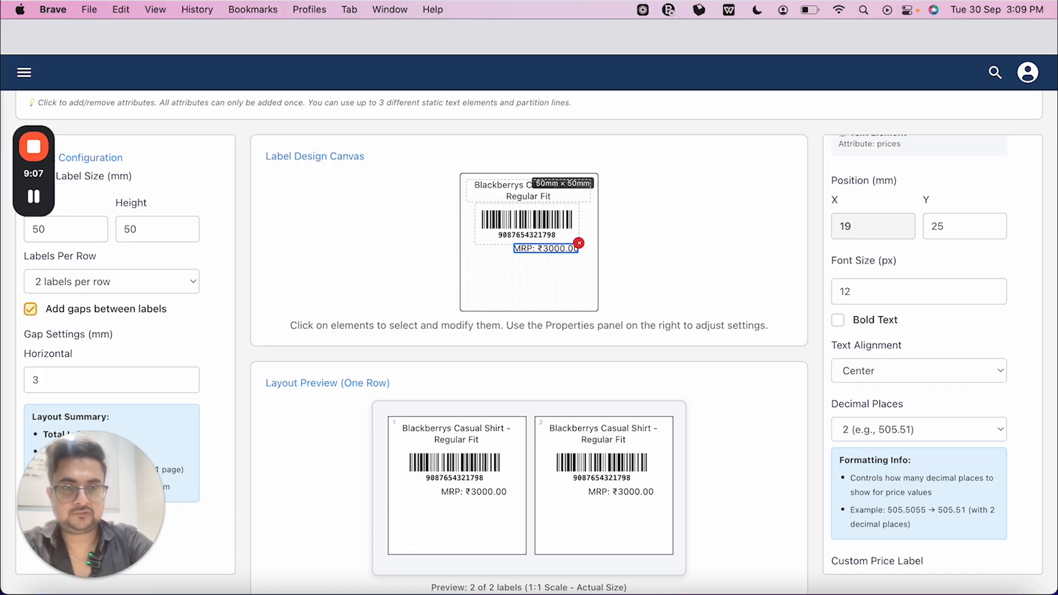
text(4)
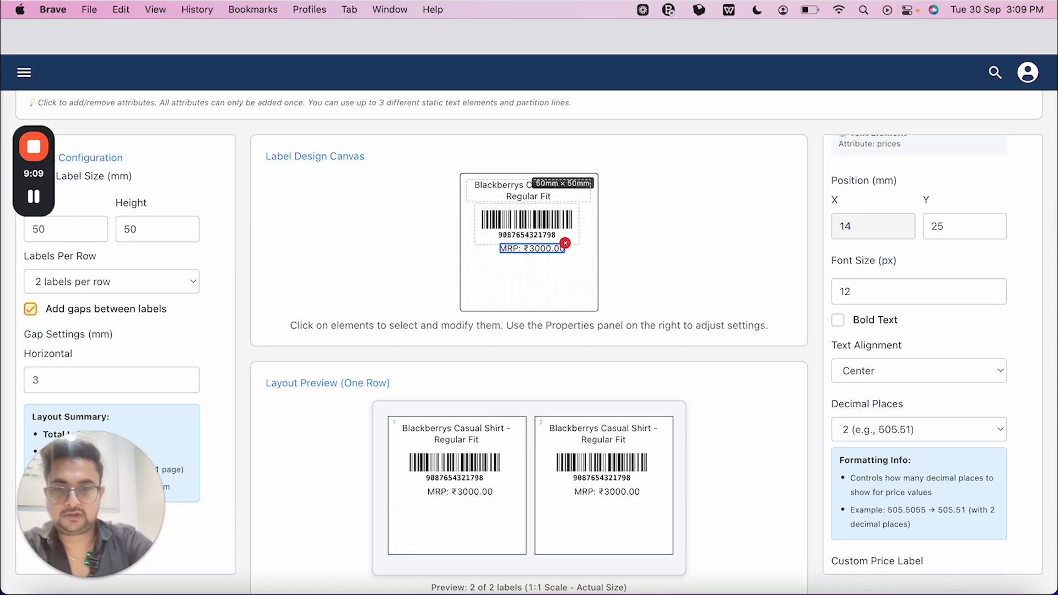
key(Down)
key(Down)
key(Down)
key(Down)
key(Down)
key(Down)
key(Down)
key(Down)
key(Down)
key(Down)
key(Down)
key(Down)
key(Down)
key(Down)
key(Down)
key(Down)
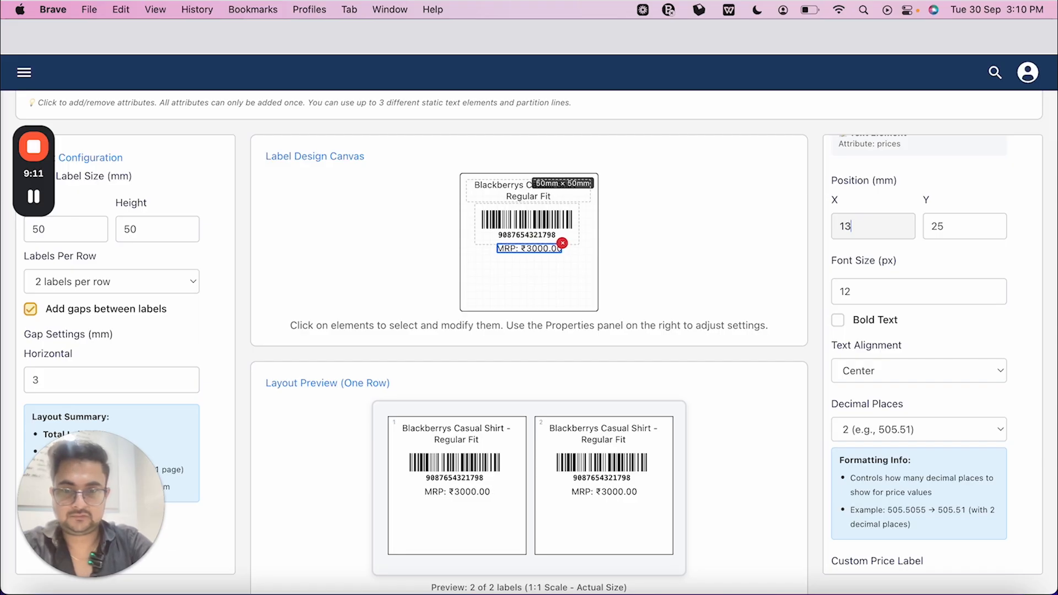
key(Down)
key(Down)
key(Down)
key(Down)
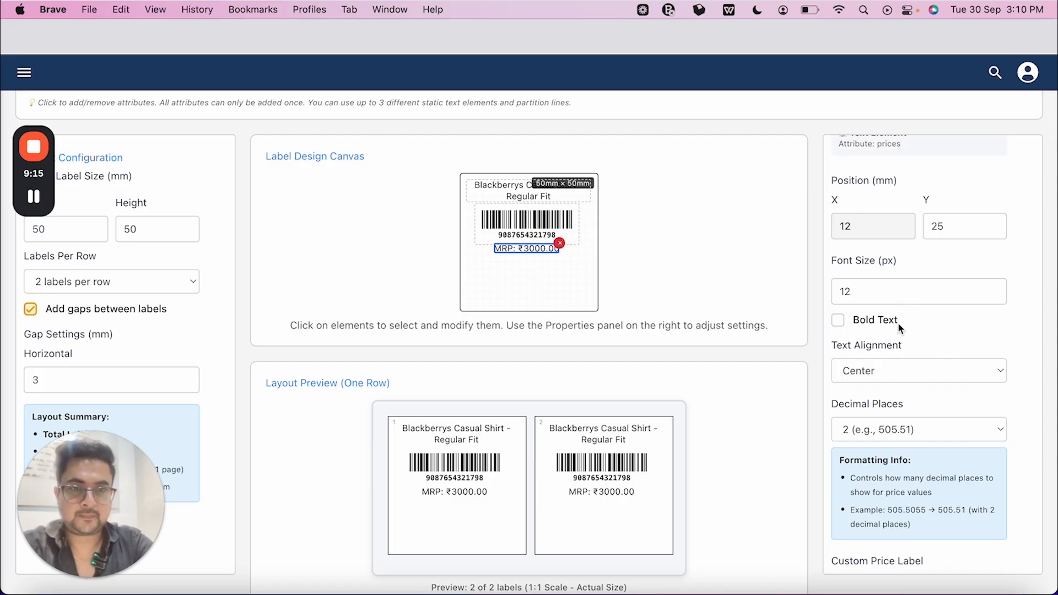
Try showing the MRP without decimals and restore two decimal places
scroll(926, 340, down, 3)
scroll(927, 340, down, 2)
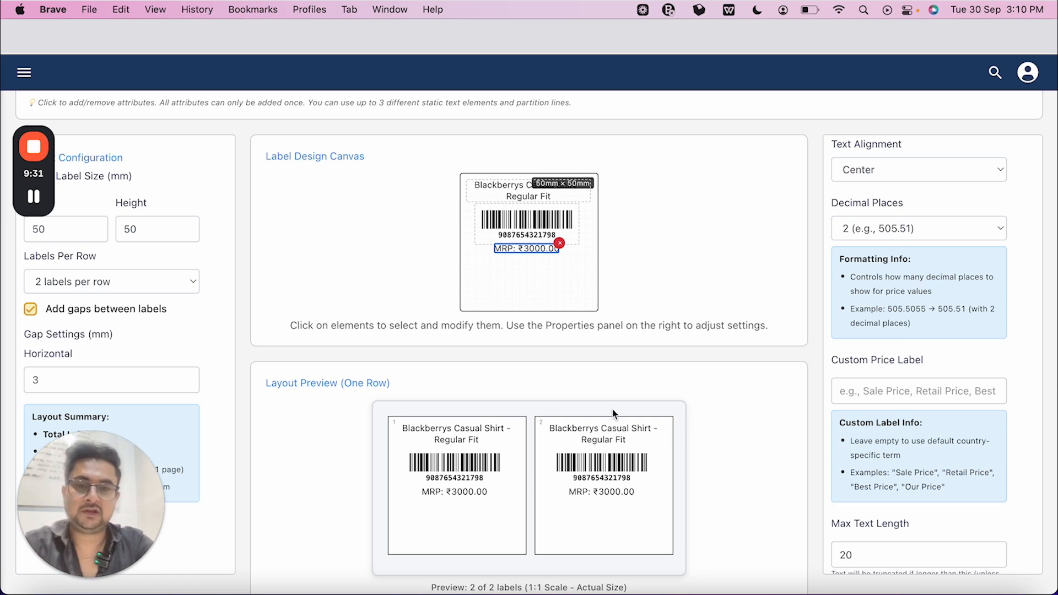
click(914, 228)
click(885, 197)
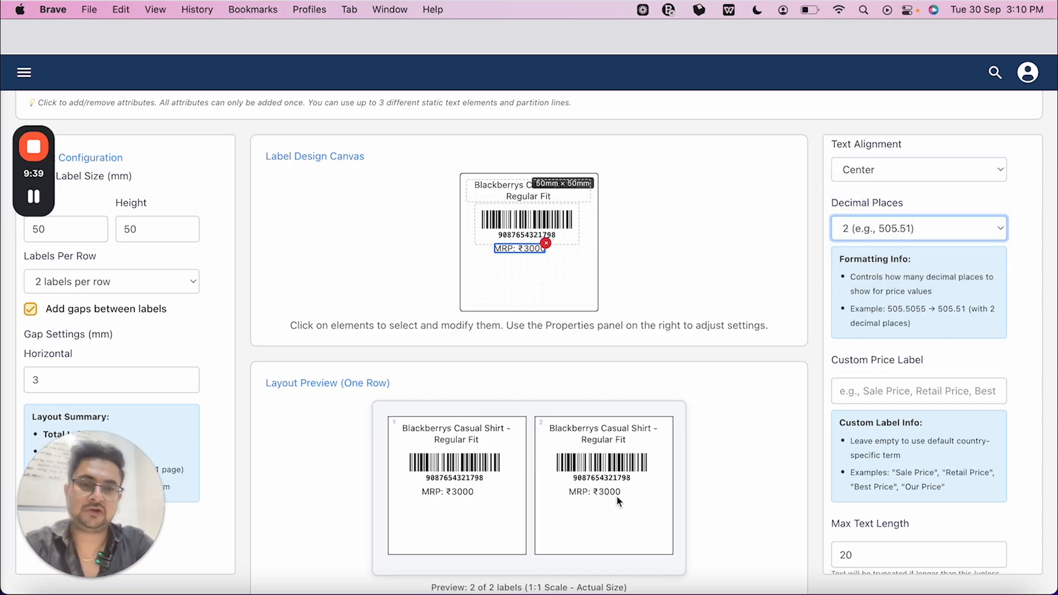
click(916, 233)
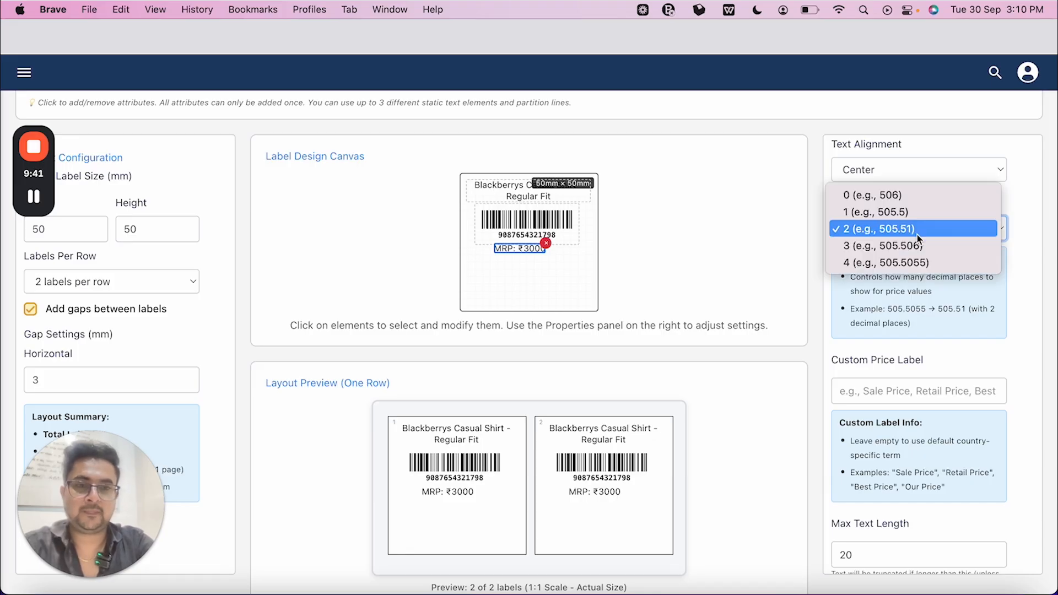
click(908, 230)
click(908, 229)
click(900, 246)
click(916, 229)
click(895, 216)
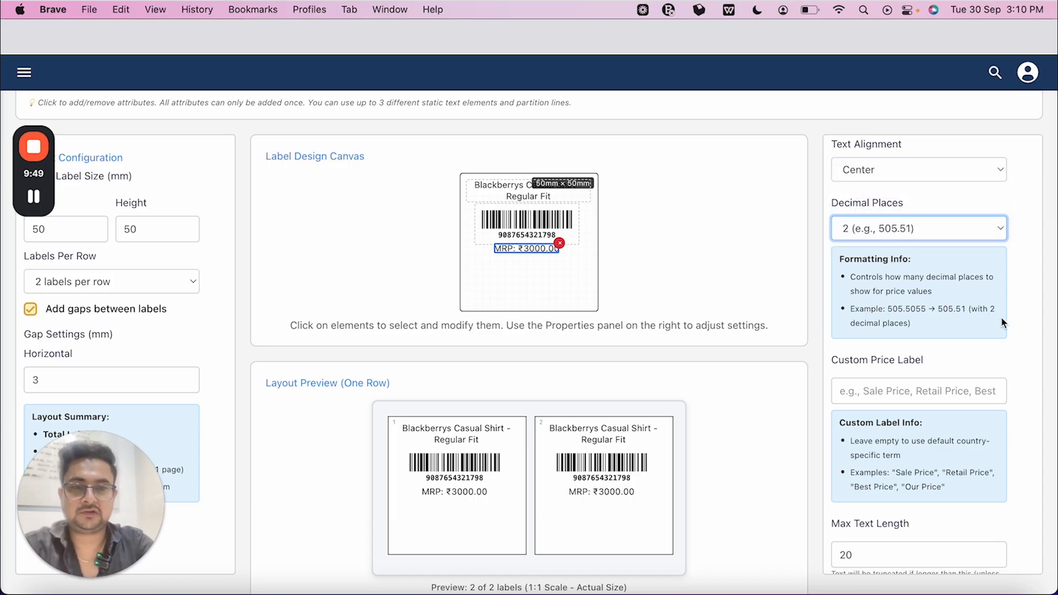
Set the custom price label of the MRP element to "Sale Price"
scroll(869, 470, down, 3)
scroll(871, 474, down, 1)
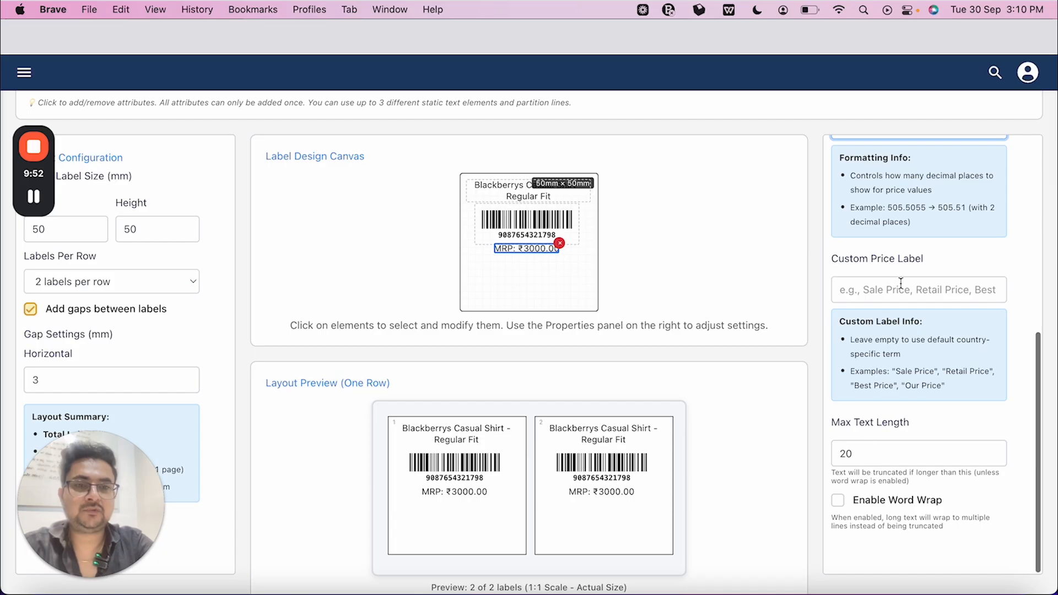
click(870, 292)
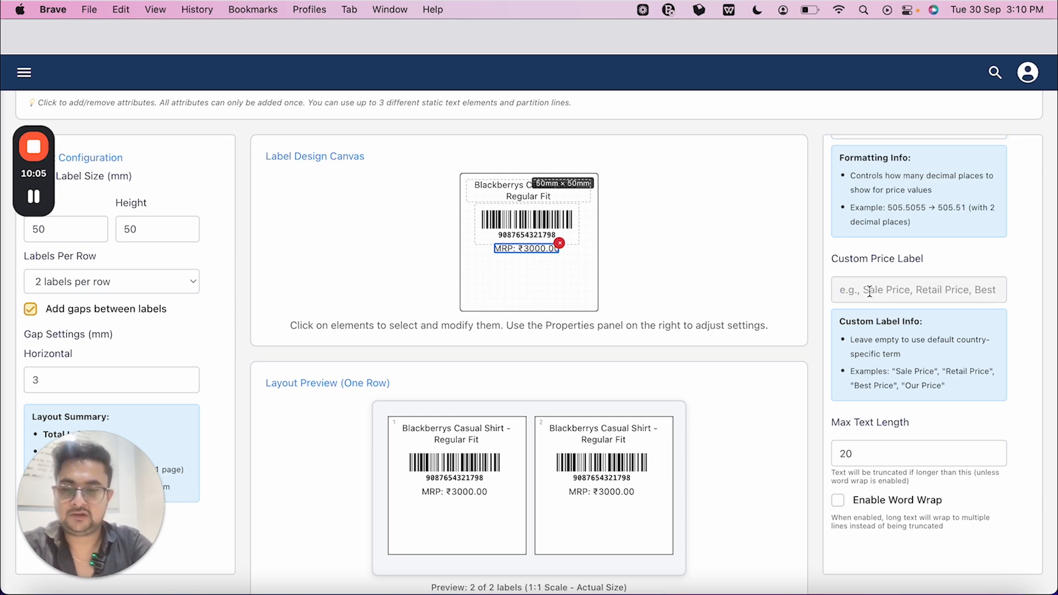
text(Sale )
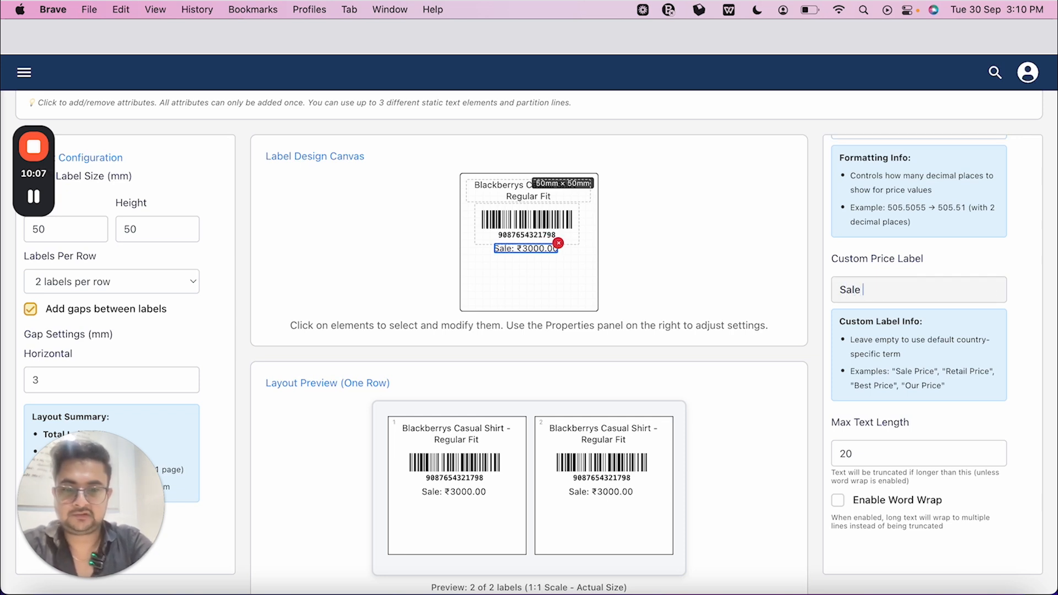
text(Price)
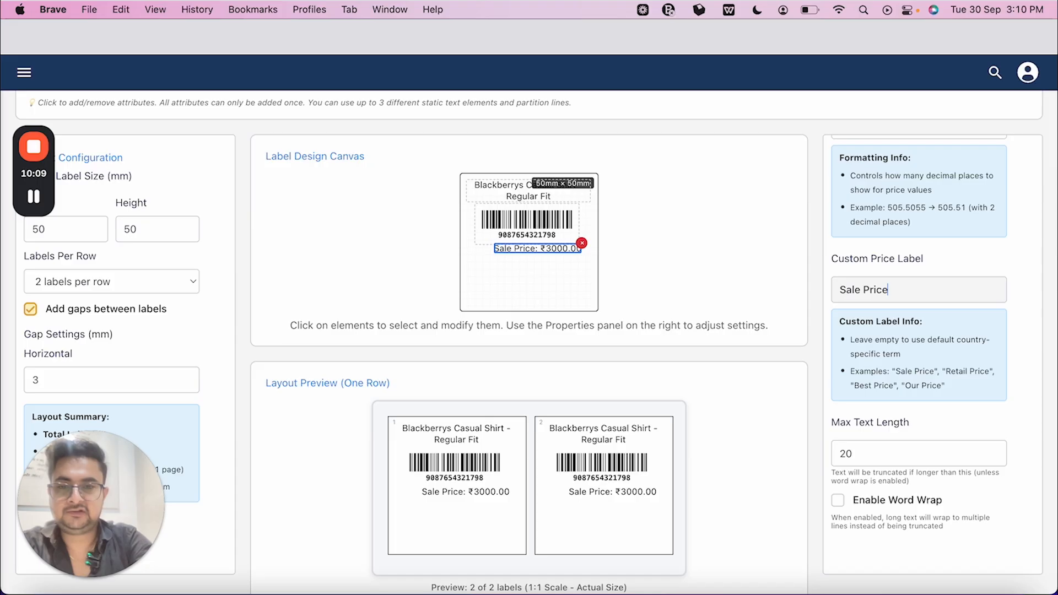
Clear the custom price label of the MRP element so it uses the default price term
scroll(895, 380, down, 1)
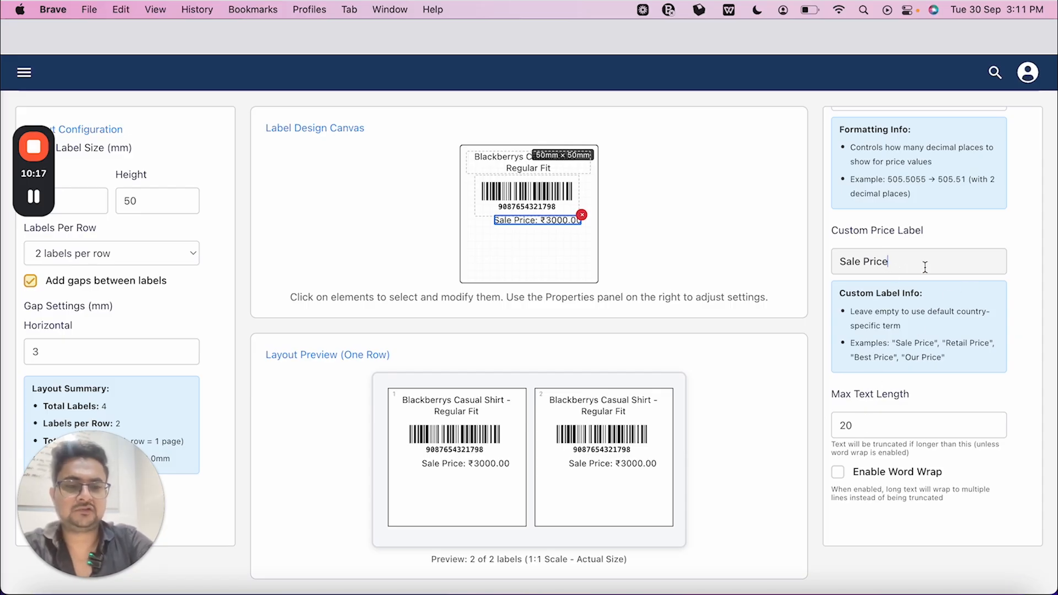
key(BackSpace)
key(BackSpace)
key(BackSpace)
key(BackSpace)
key(BackSpace)
key(BackSpace)
key(BackSpace)
key(BackSpace)
key(BackSpace)
key(BackSpace)
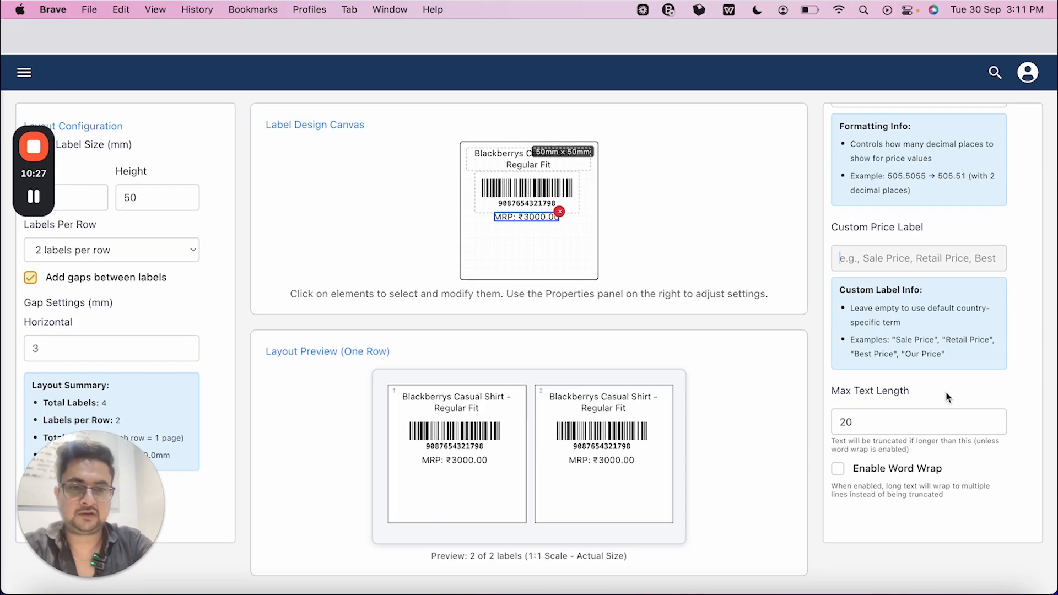
Add a Y-Partition Line to the label
scroll(690, 413, up, 5)
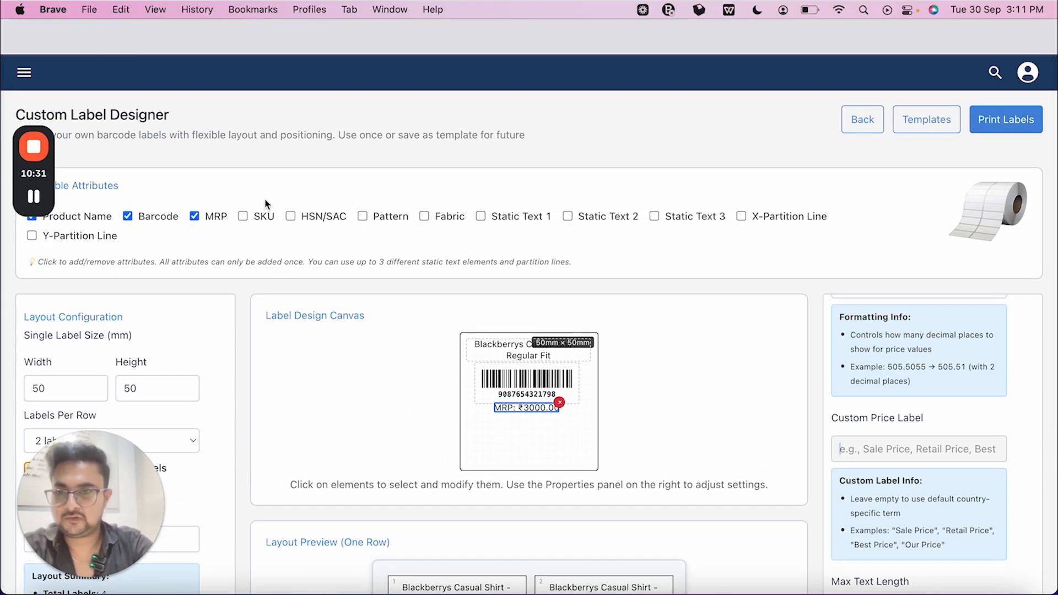
scroll(242, 201, down, 2)
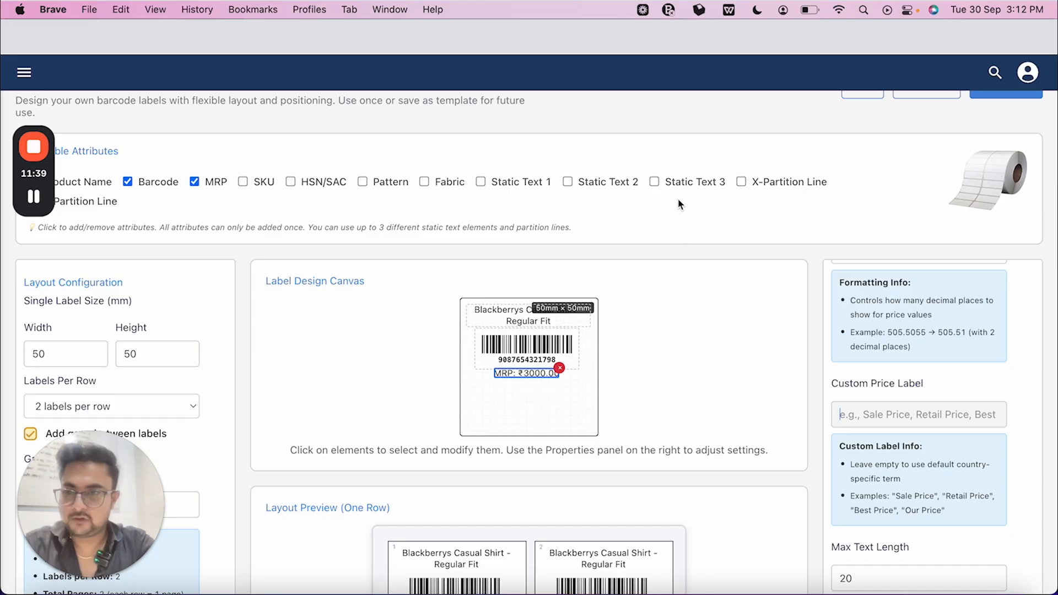
scroll(762, 228, up, 1)
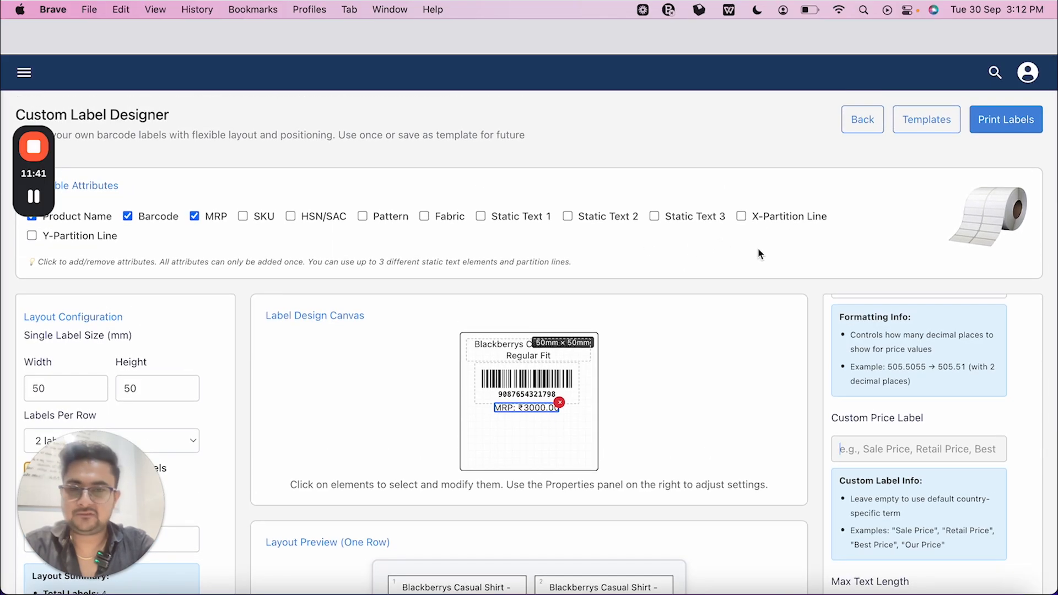
scroll(772, 241, down, 1)
scroll(771, 241, up, 1)
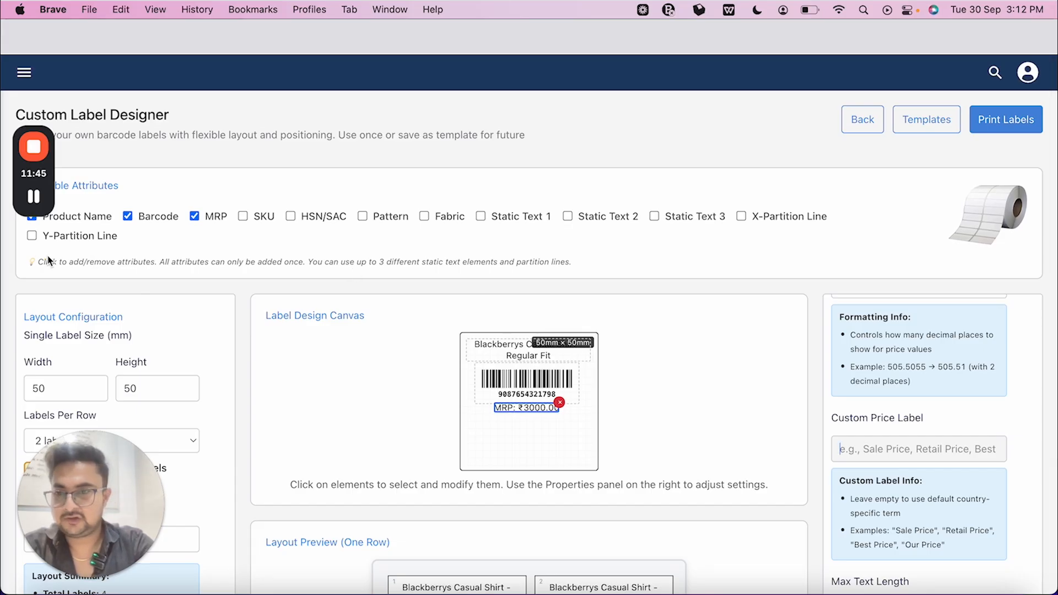
click(32, 236)
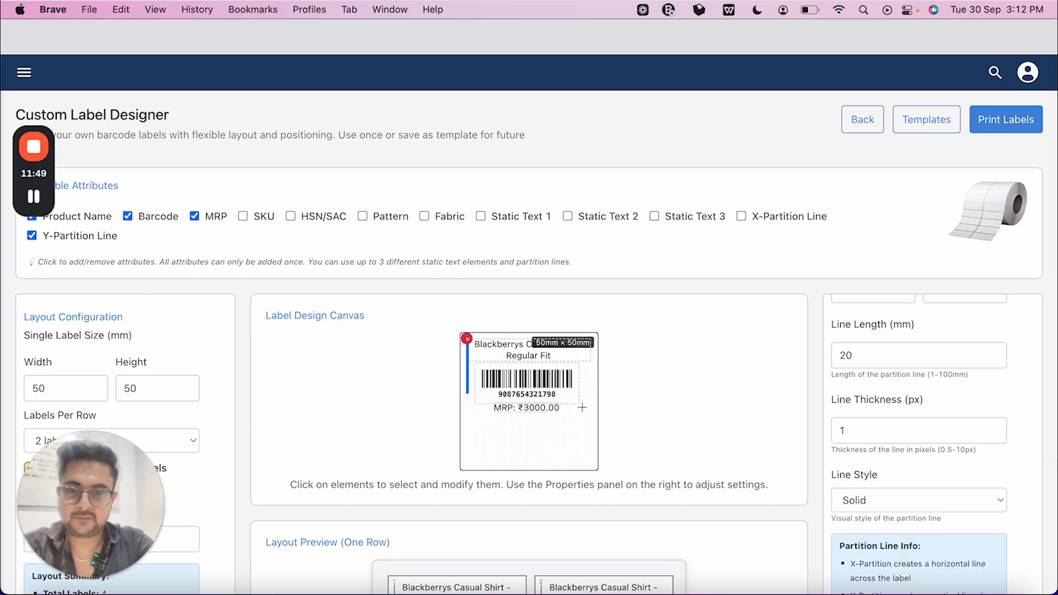
scroll(582, 408, down, 5)
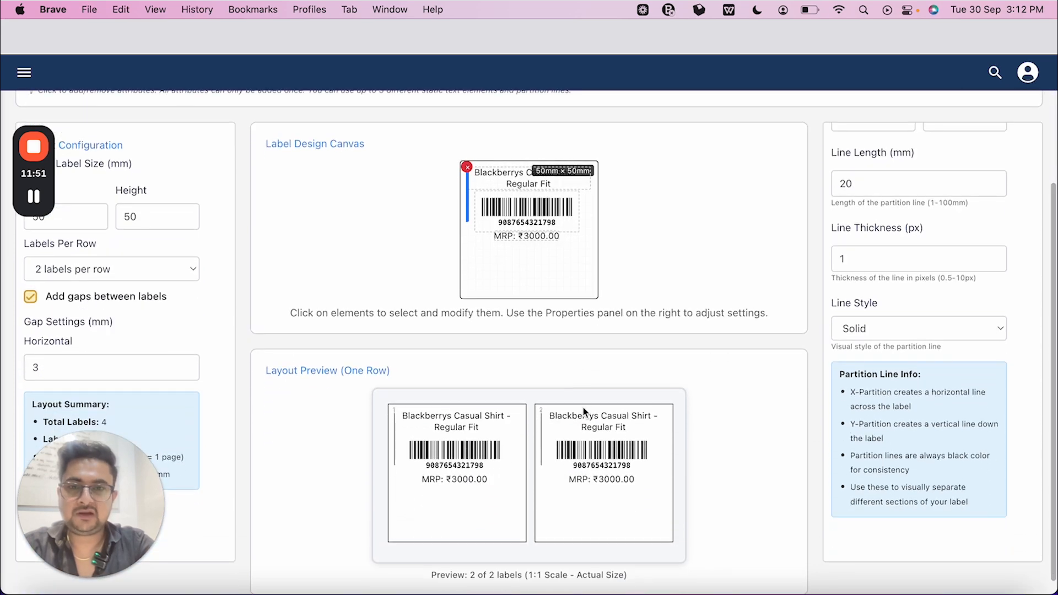
scroll(582, 407, up, 1)
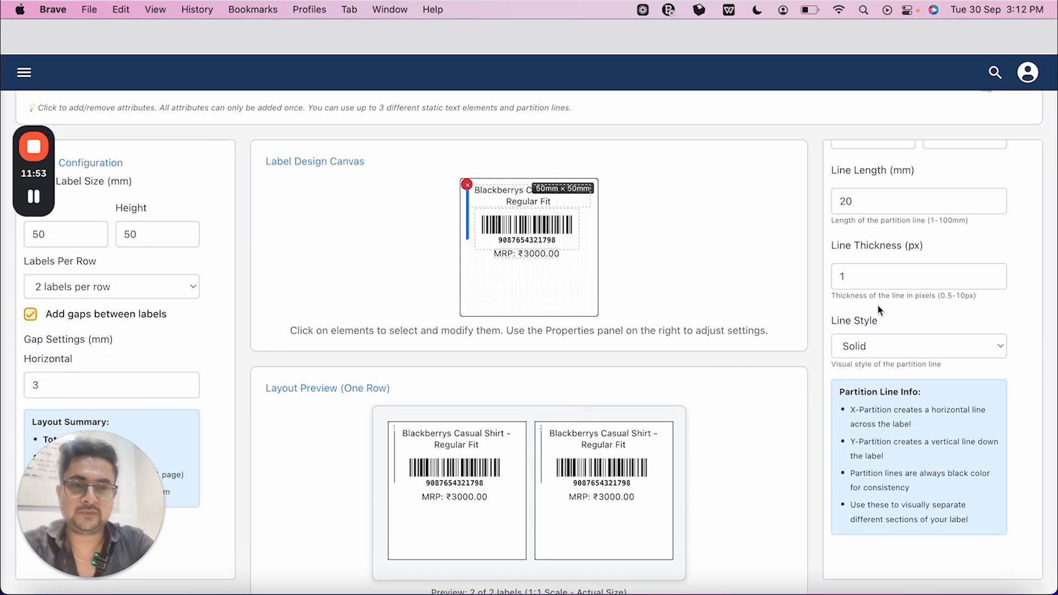
Set the X position of the vertical partition line to 25 mm
scroll(908, 304, up, 5)
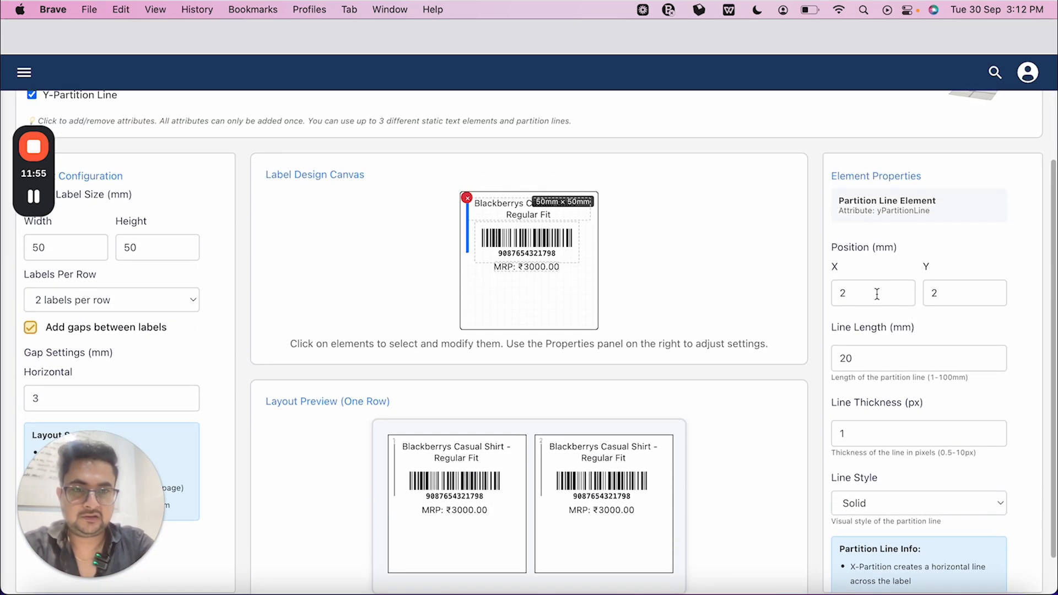
click(884, 293)
text(0)
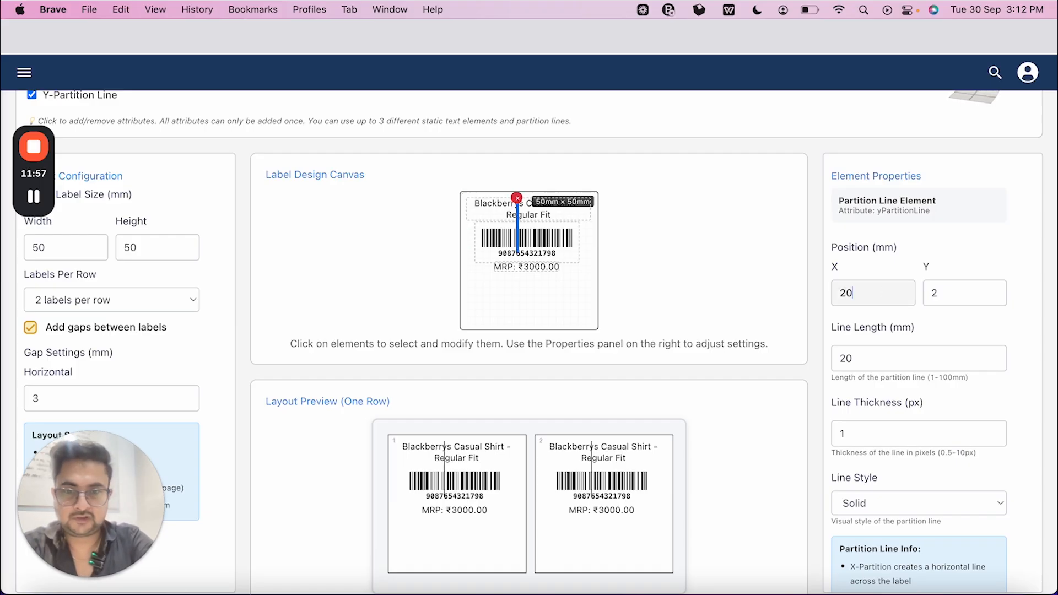
key(BackSpace)
text(5)
Move the vertical partition line below the MRP text by setting its Y position to 30 mm
click(967, 293)
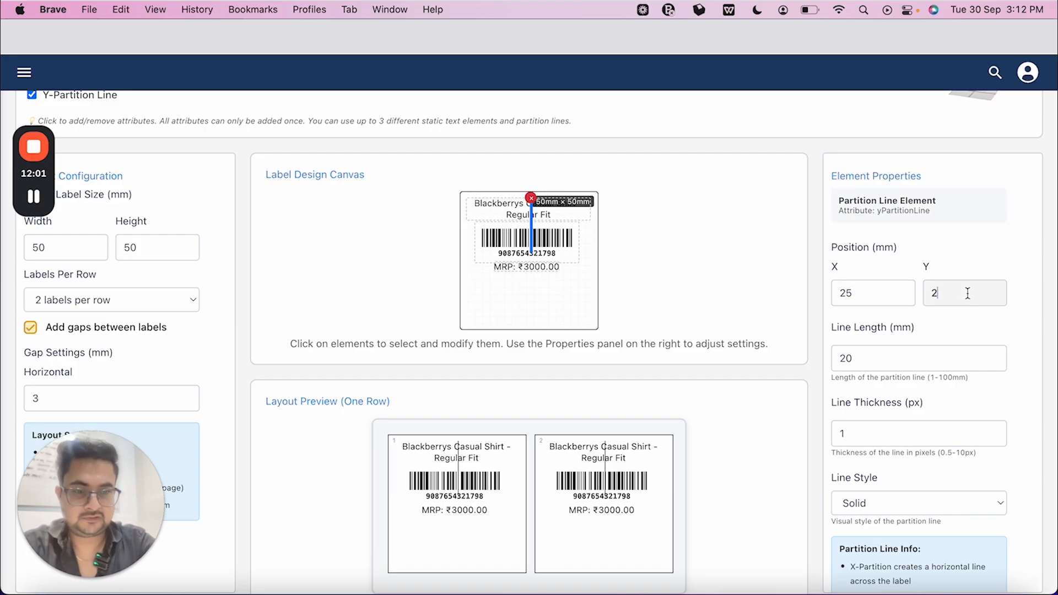
key(BackSpace)
text(020)
key(Left)
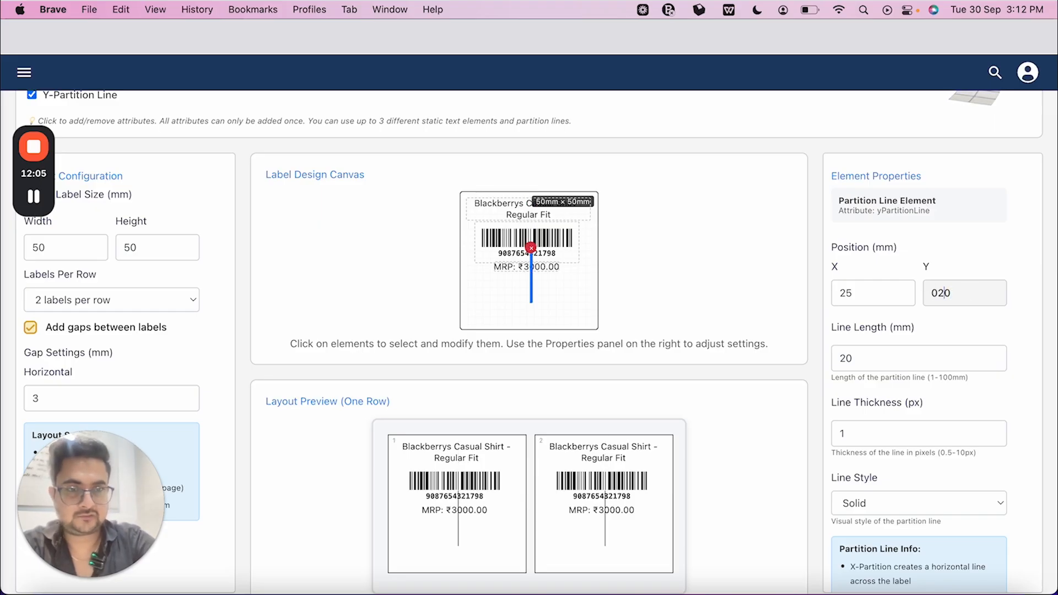
key(BackSpace)
text(4)
key(BackSpace)
text(3)
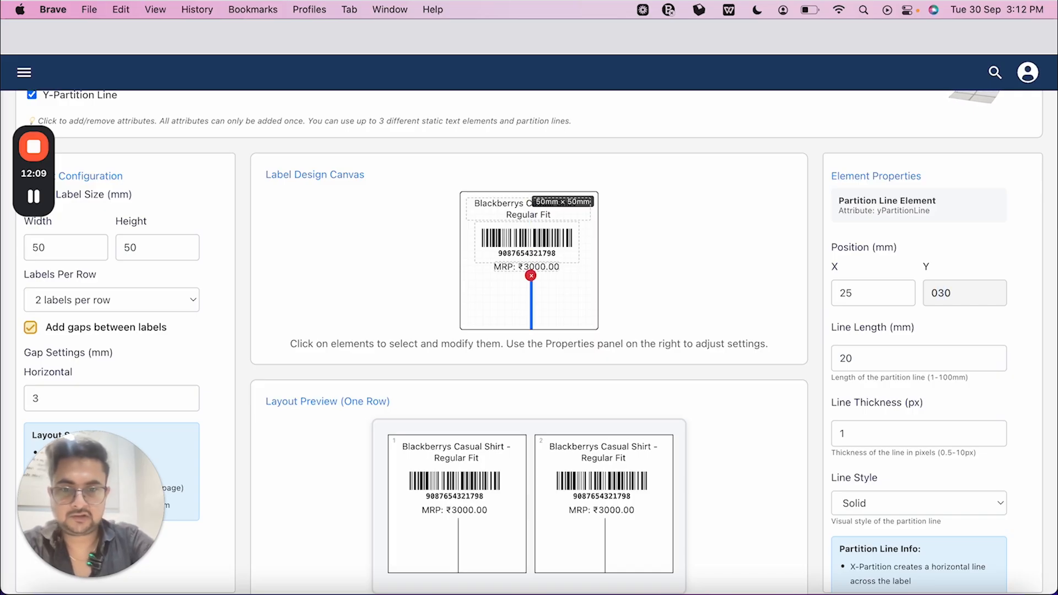
Shorten the vertical partition line to a length of 14 mm
click(884, 357)
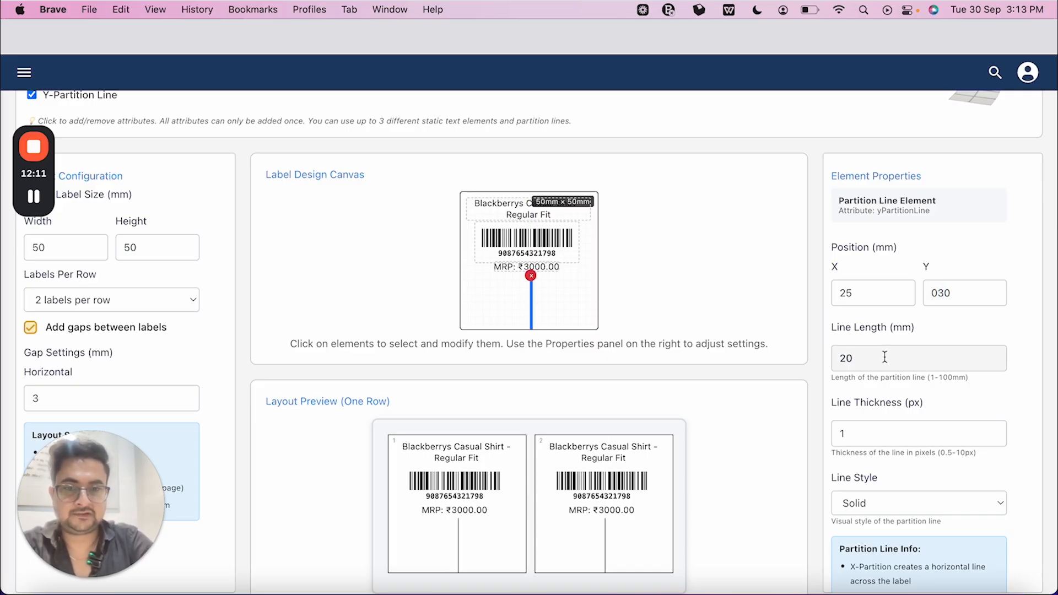
key(BackSpace)
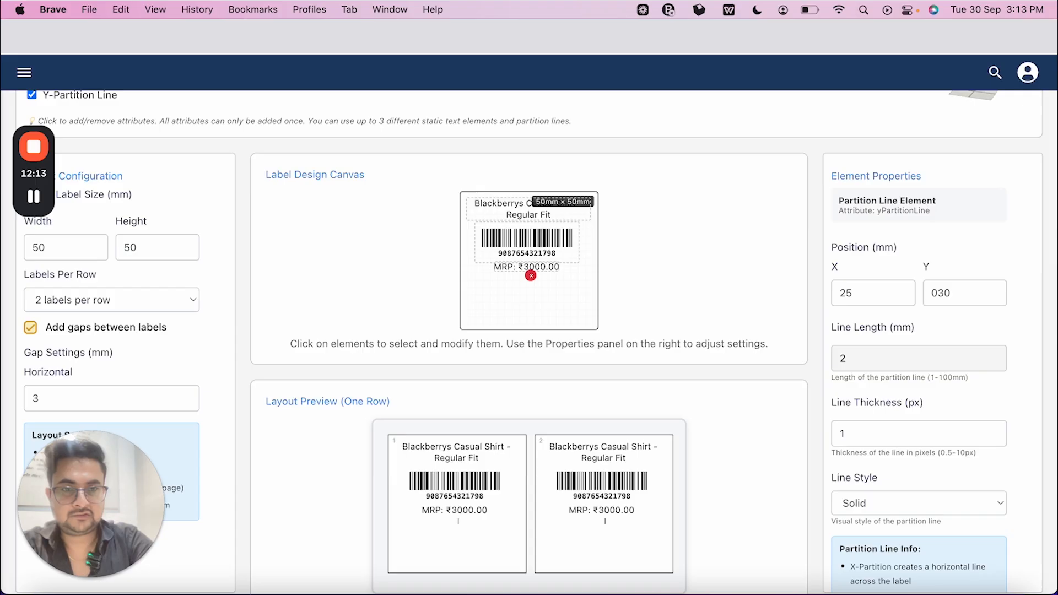
text(2)
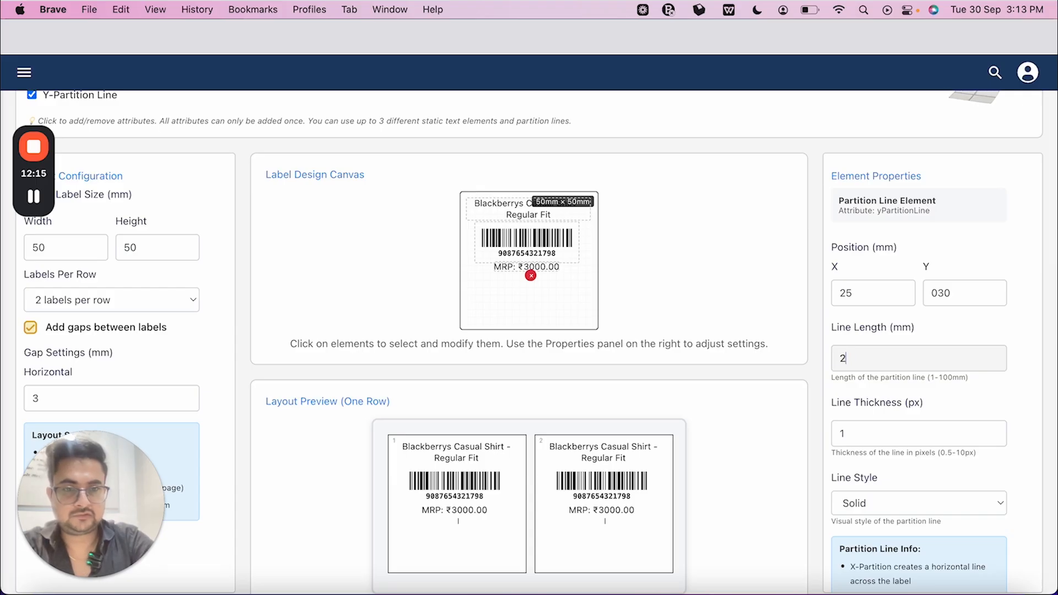
text(0)
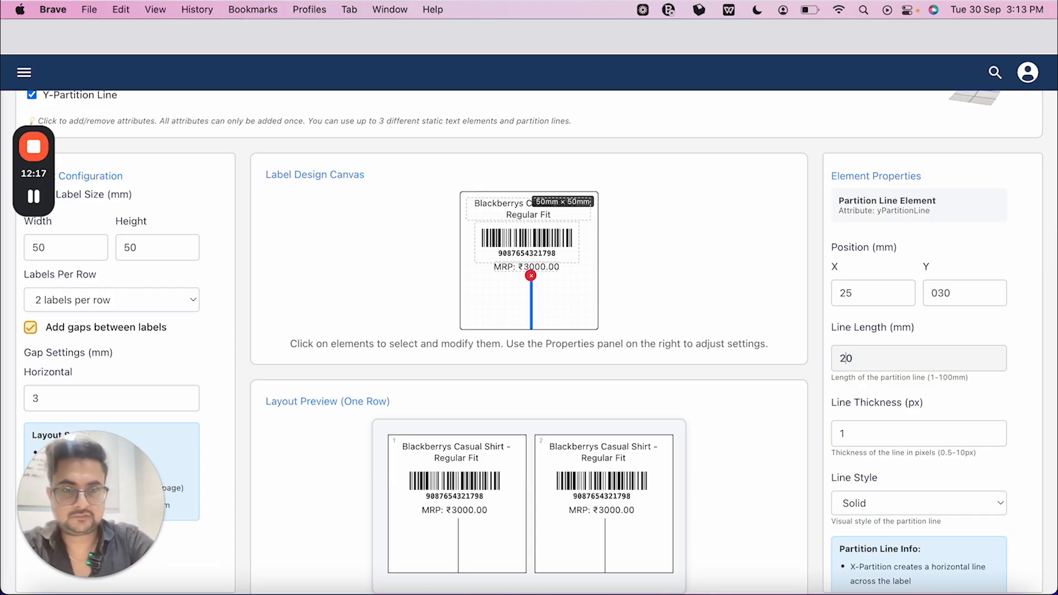
key(BackSpace)
key(BackSpace)
text(16.5)
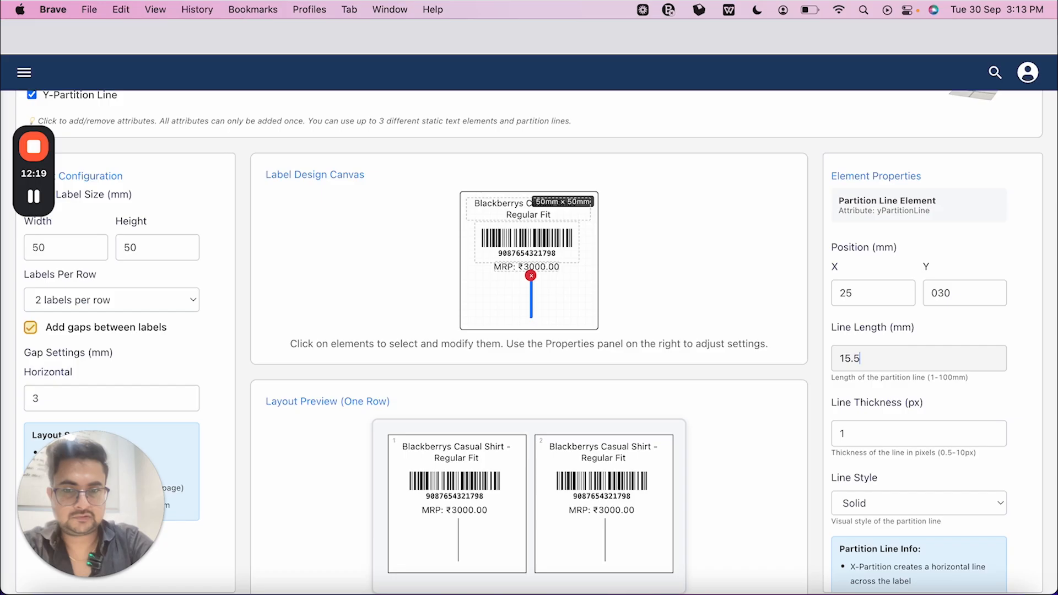
key(BackSpace)
key(BackSpace)
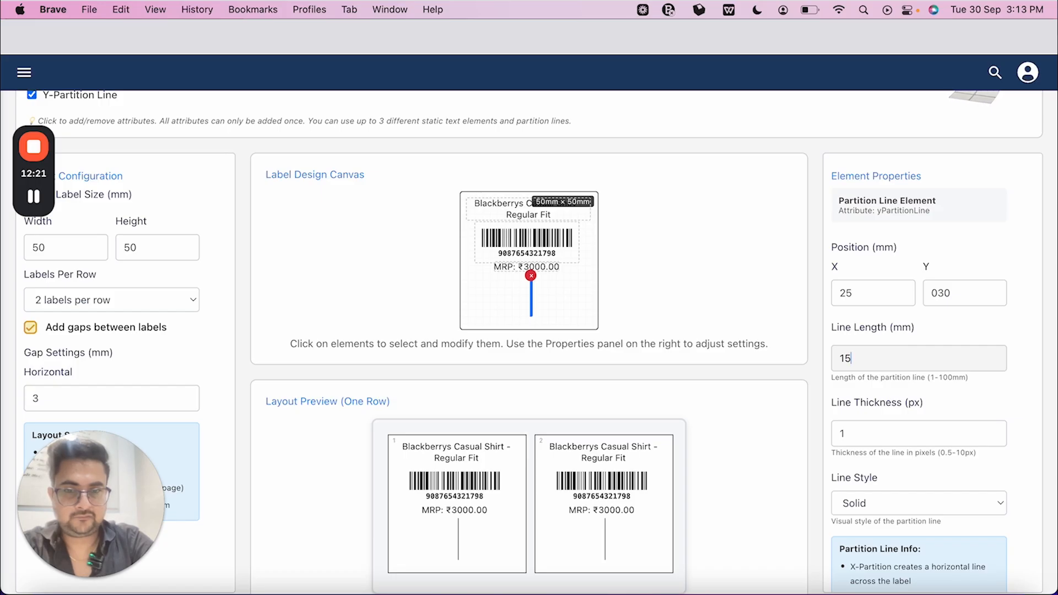
key(BackSpace)
text(4.5)
key(BackSpace)
key(BackSpace)
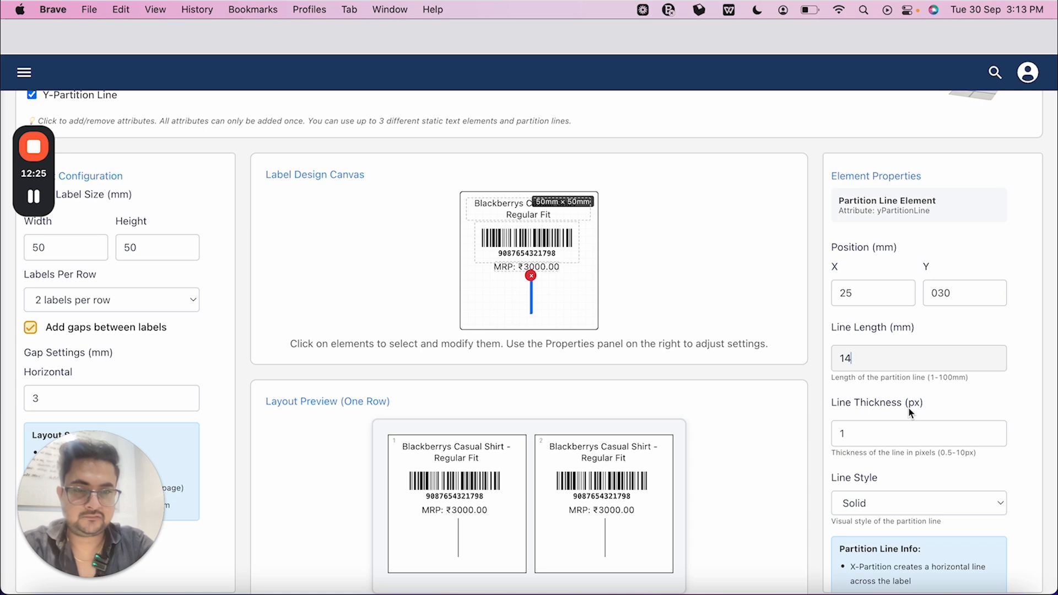
Set the thickness of the vertical partition line to 1.5 px
scroll(908, 408, down, 3)
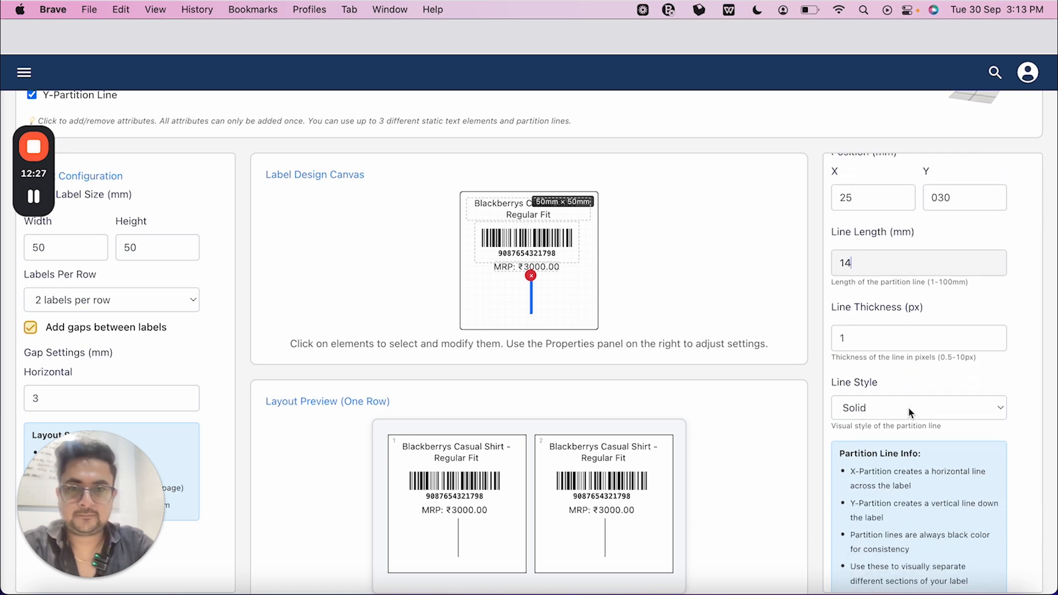
scroll(768, 388, down, 2)
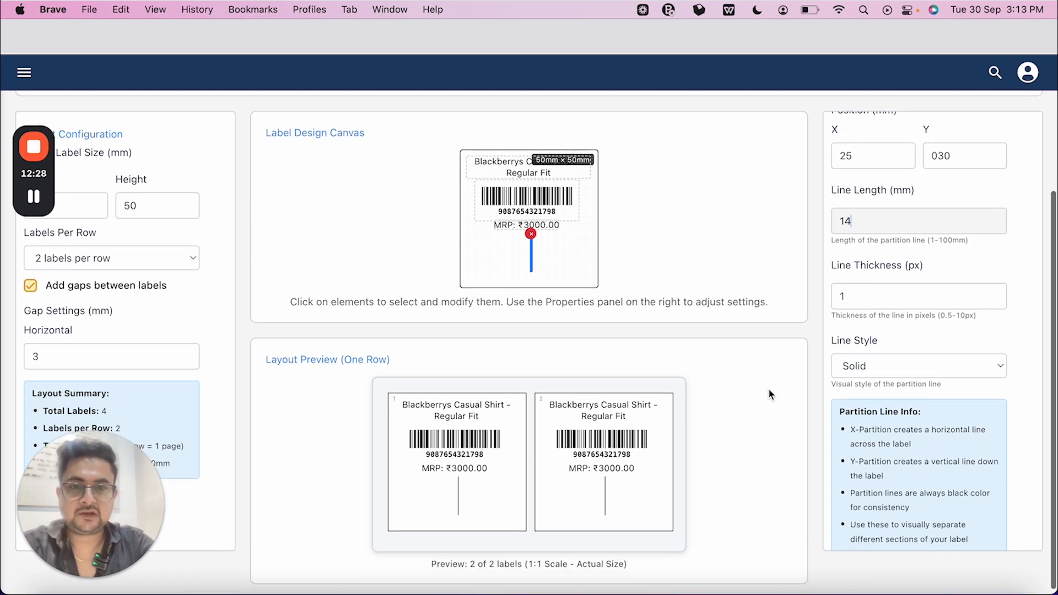
click(879, 298)
key(Up)
key(Up)
key(Up)
key(Up)
key(Up)
key(Down)
key(Down)
key(Down)
key(Down)
key(Down)
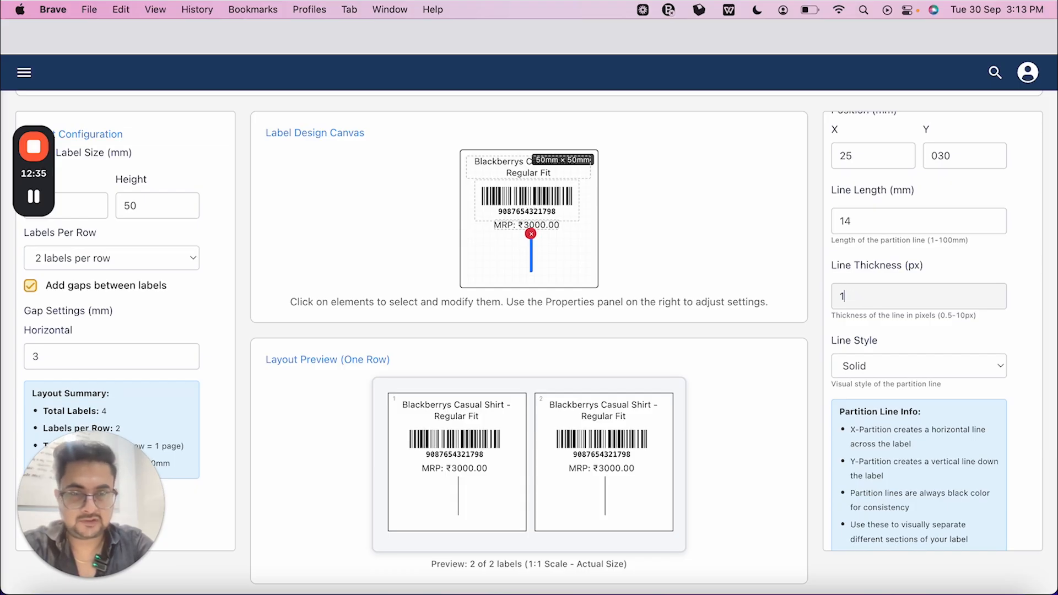
key(Up)
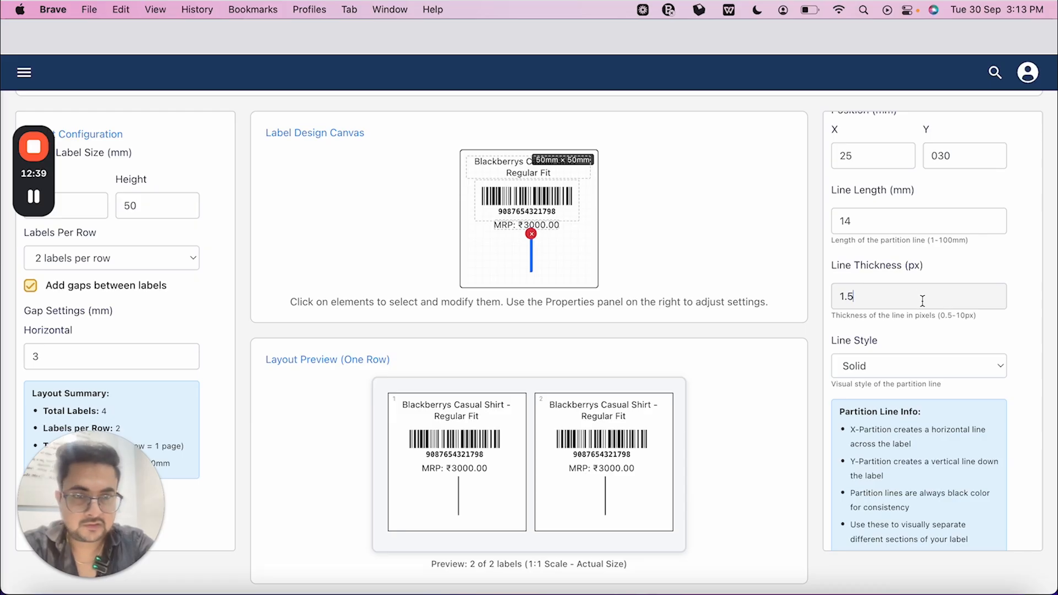
Change the line style of the vertical partition line to Dashed
scroll(903, 300, down, 3)
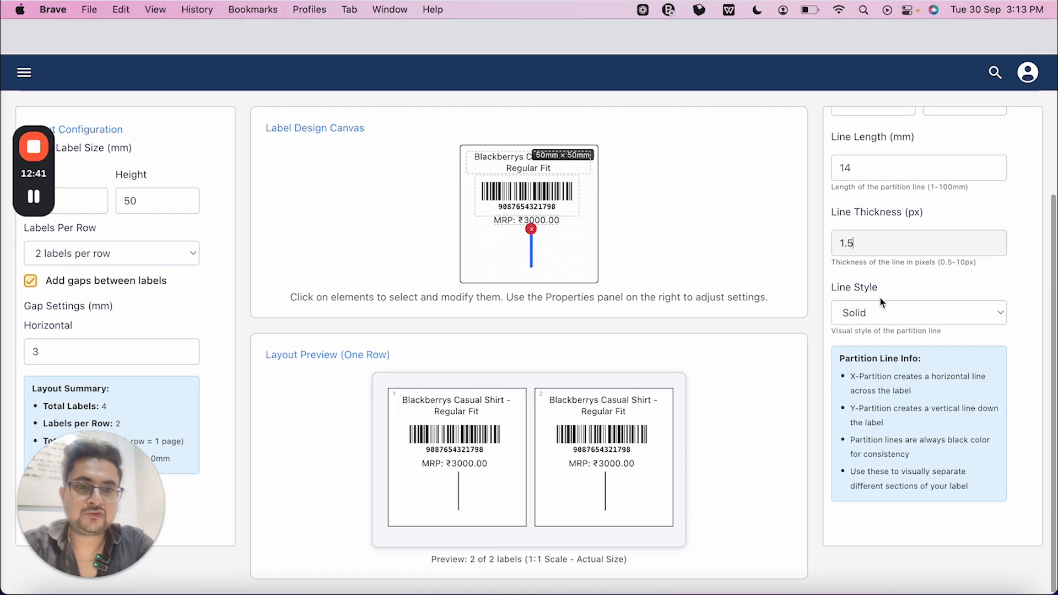
click(881, 311)
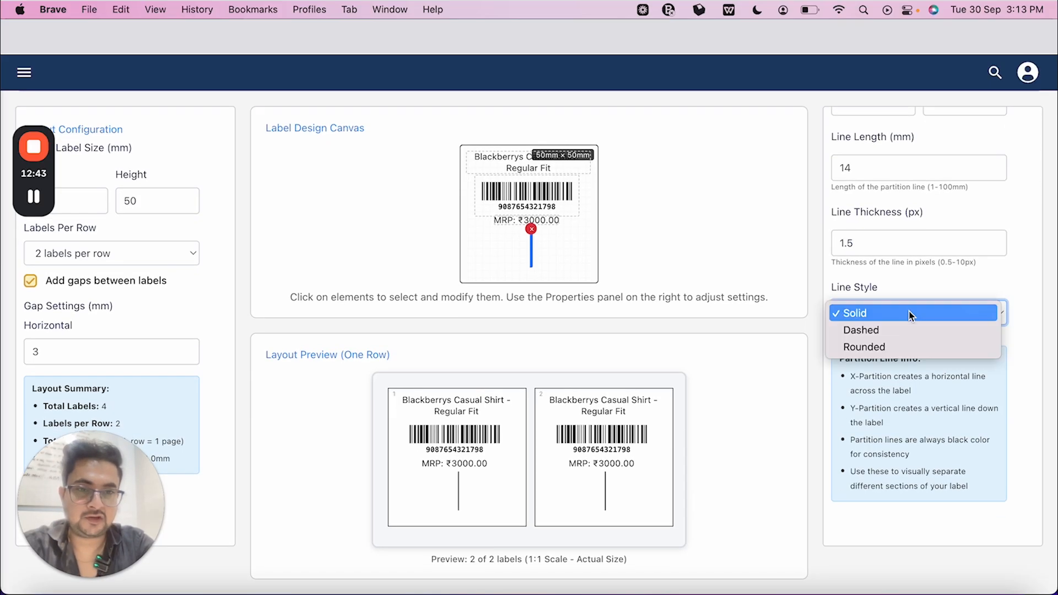
click(882, 335)
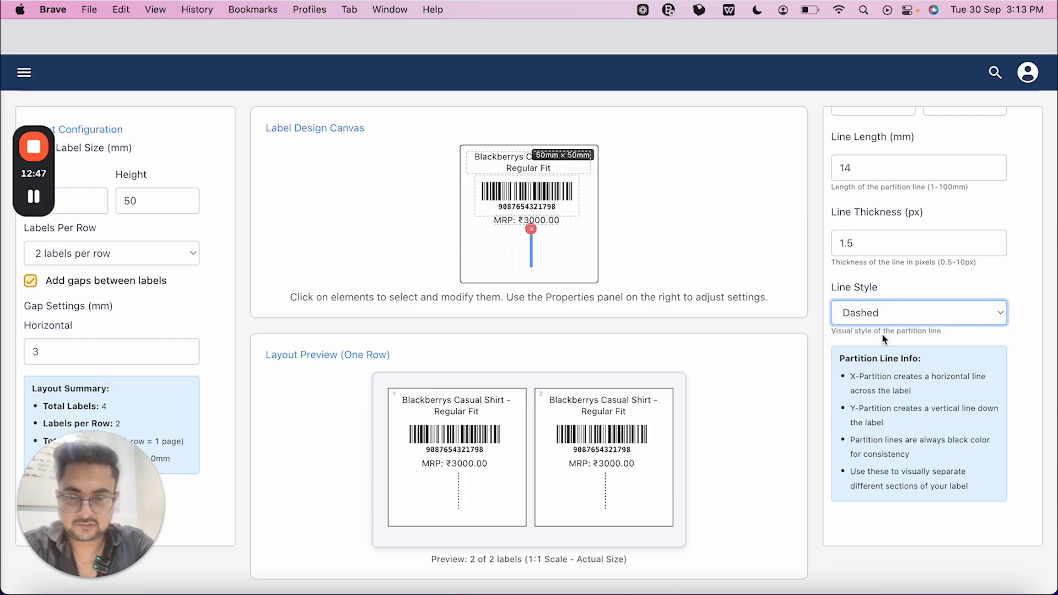
scroll(921, 436, down, 1)
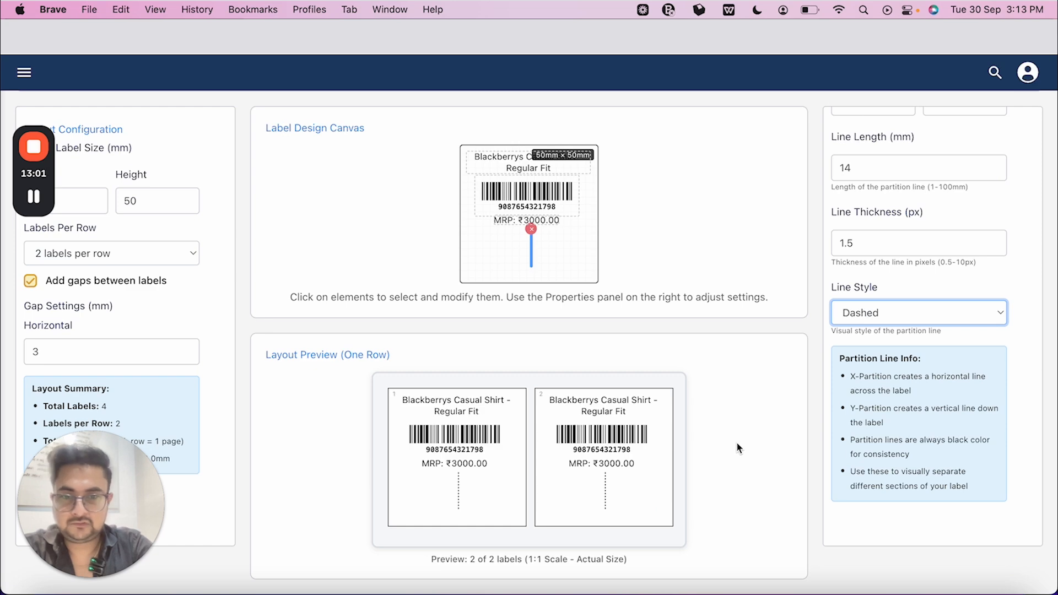
Add the SKU attribute to the label
scroll(736, 441, up, 5)
scroll(308, 231, down, 1)
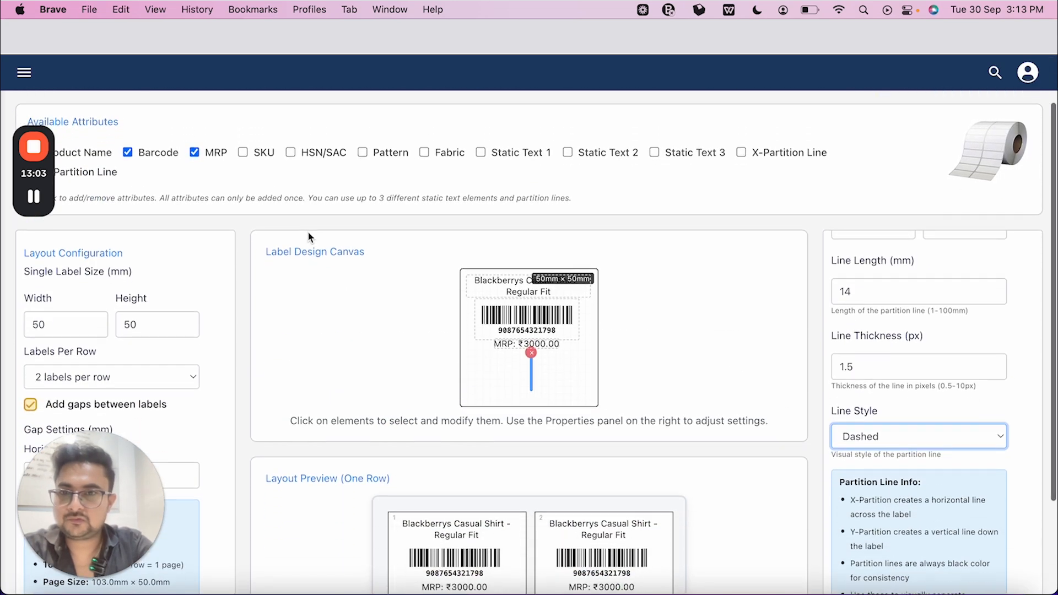
scroll(308, 236, down, 1)
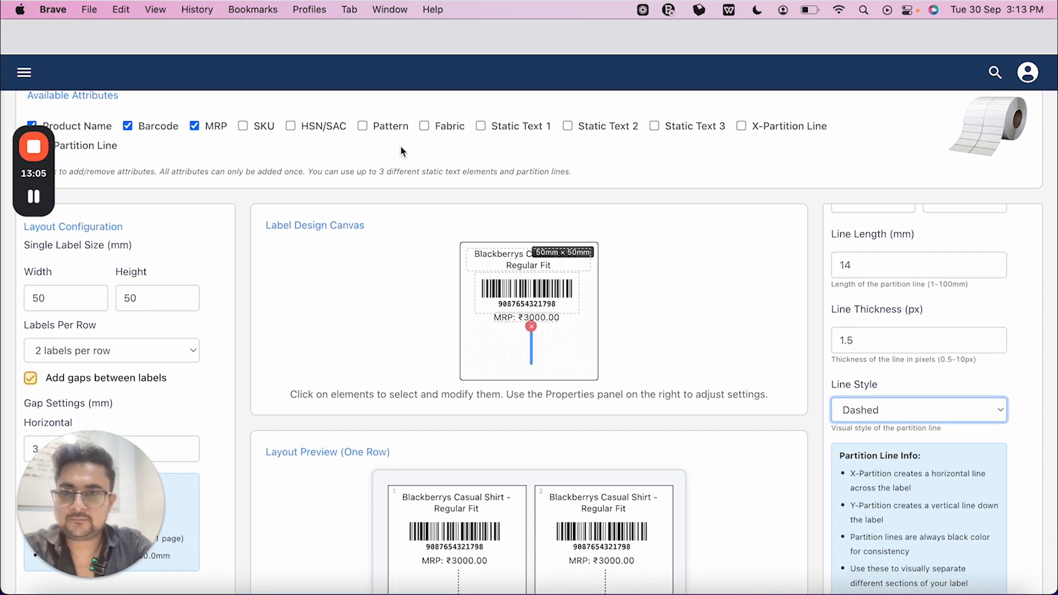
scroll(403, 152, down, 1)
scroll(403, 152, up, 1)
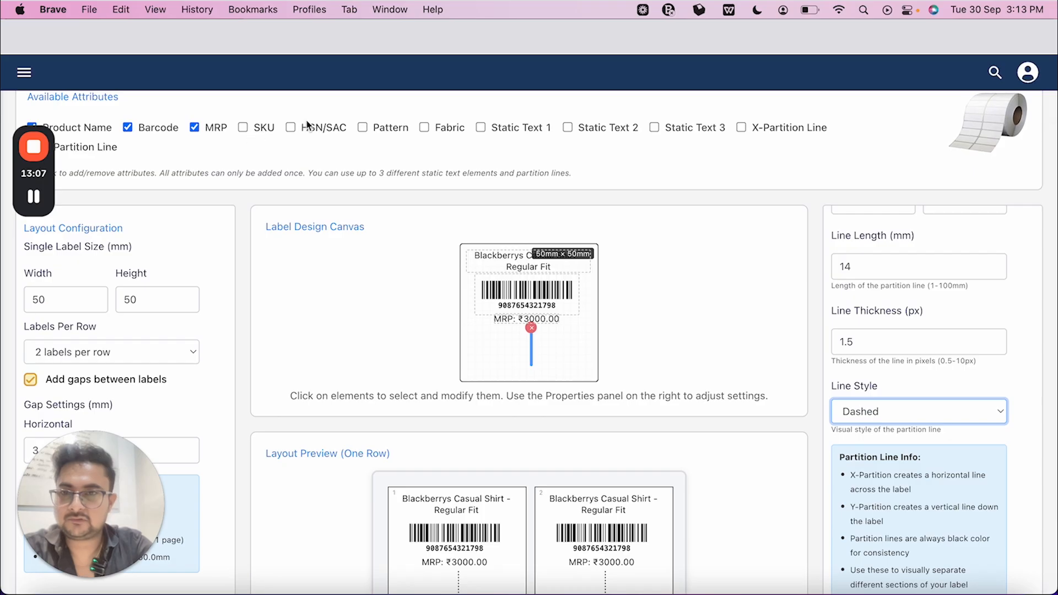
click(244, 128)
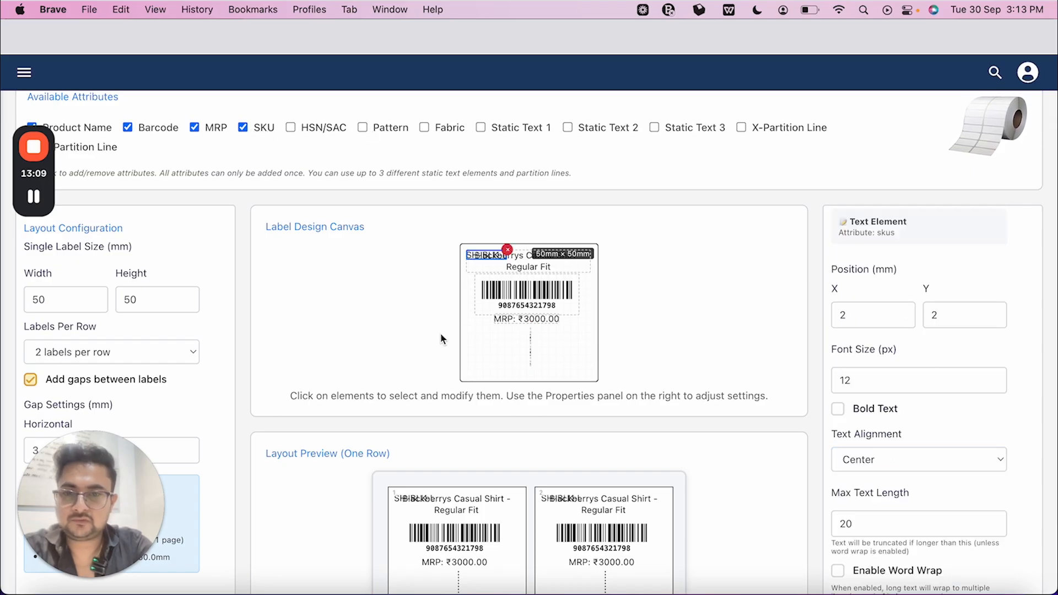
Set the SKU text's Y position to 30 mm, below the MRP line
scroll(440, 333, down, 3)
click(945, 211)
key(BackSpace)
text(30)
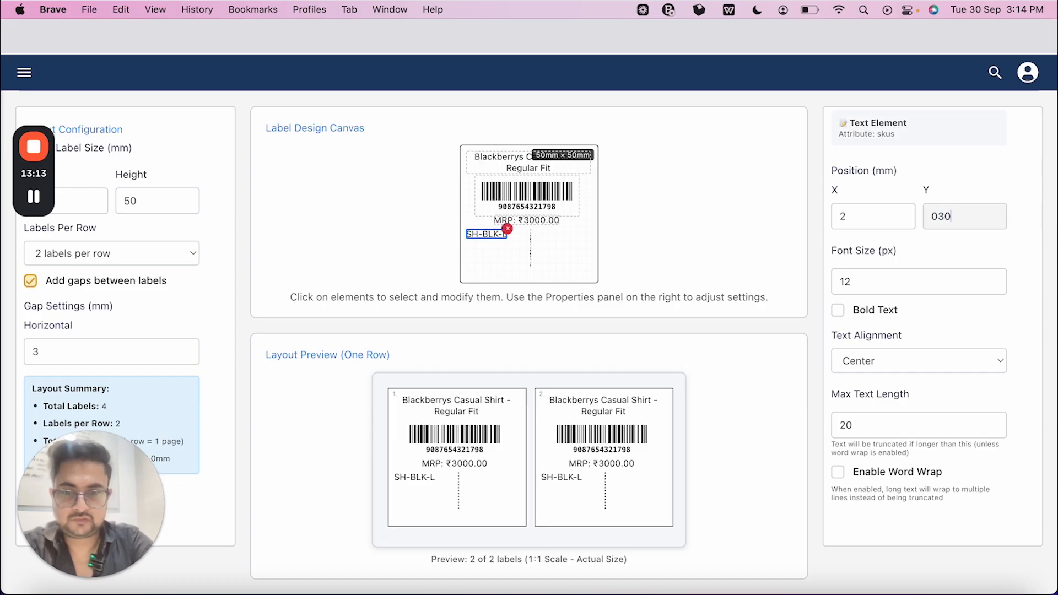
click(873, 217)
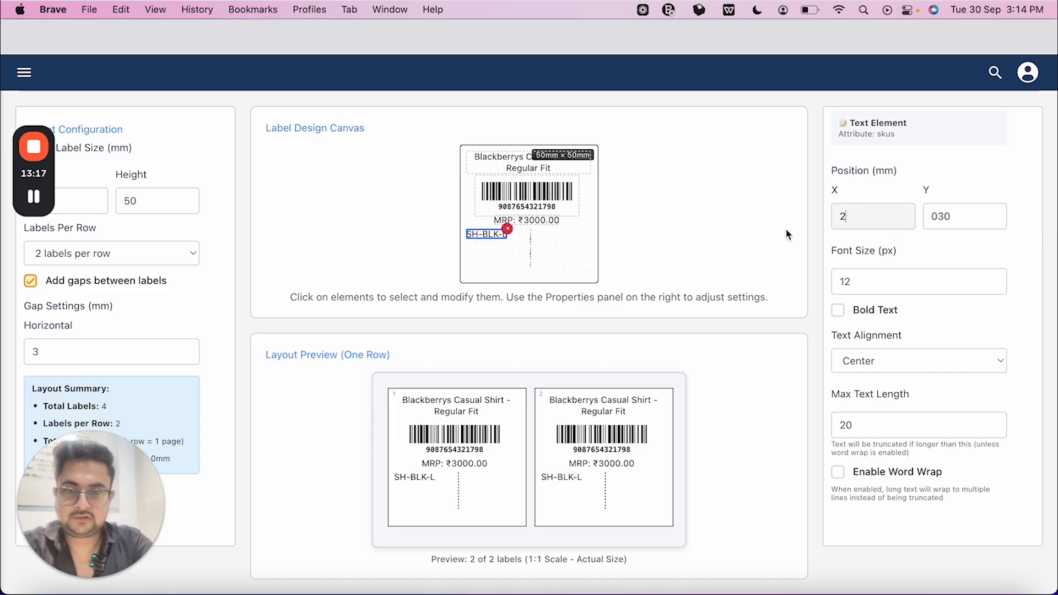
Add the HSN/SAC attribute to the label and set its Y position to 30 mm
scroll(632, 289, up, 5)
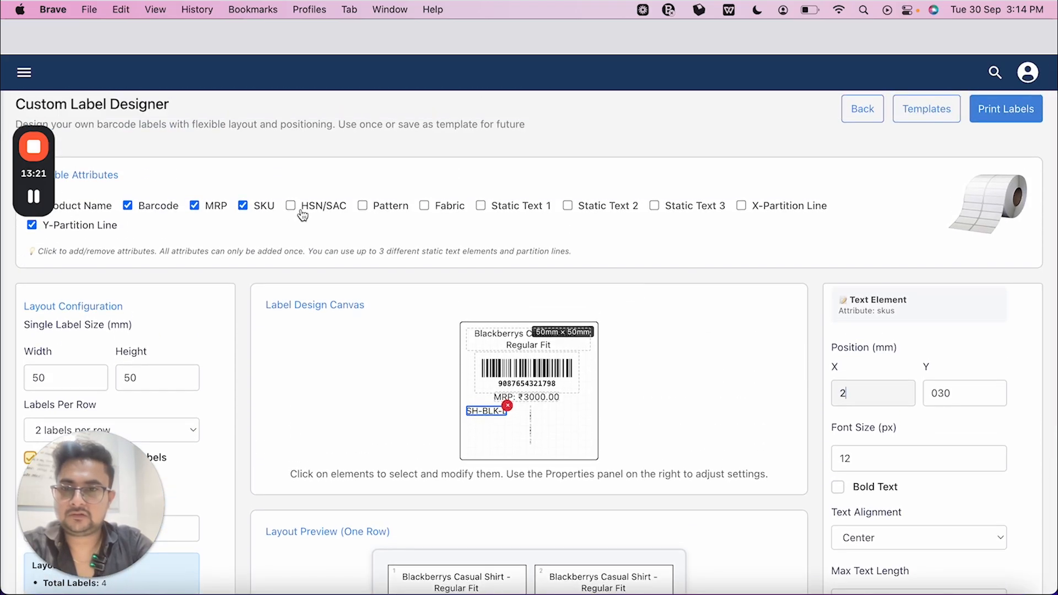
click(290, 206)
click(956, 393)
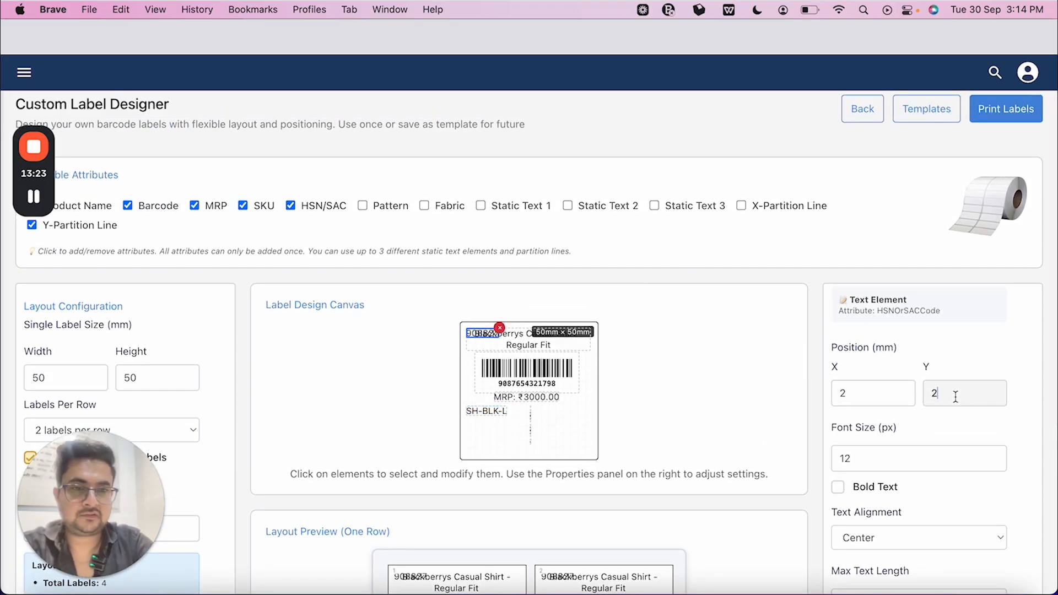
key(BackSpace)
text(03)
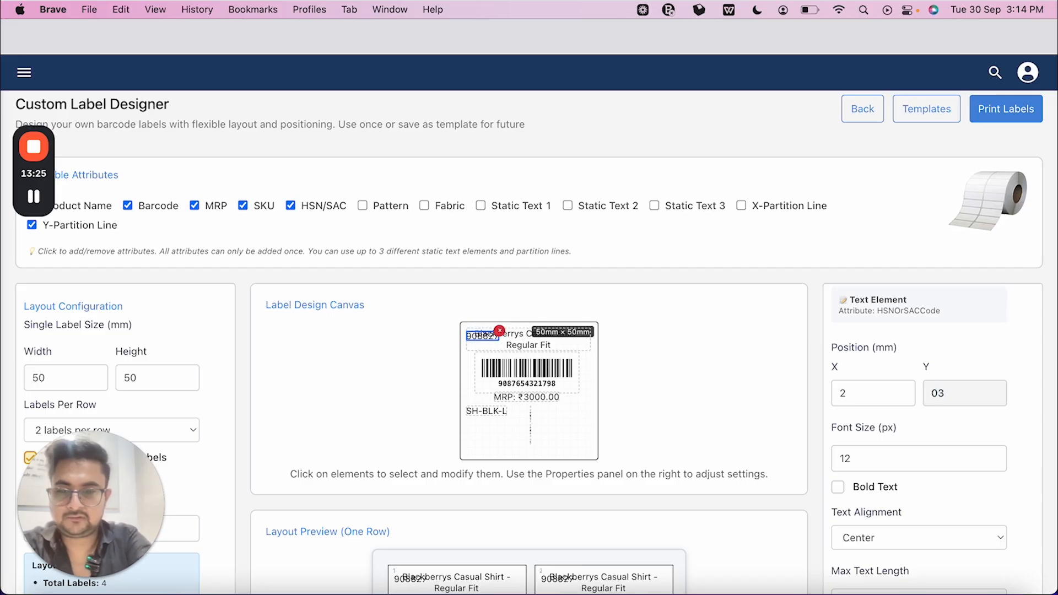
text(3)
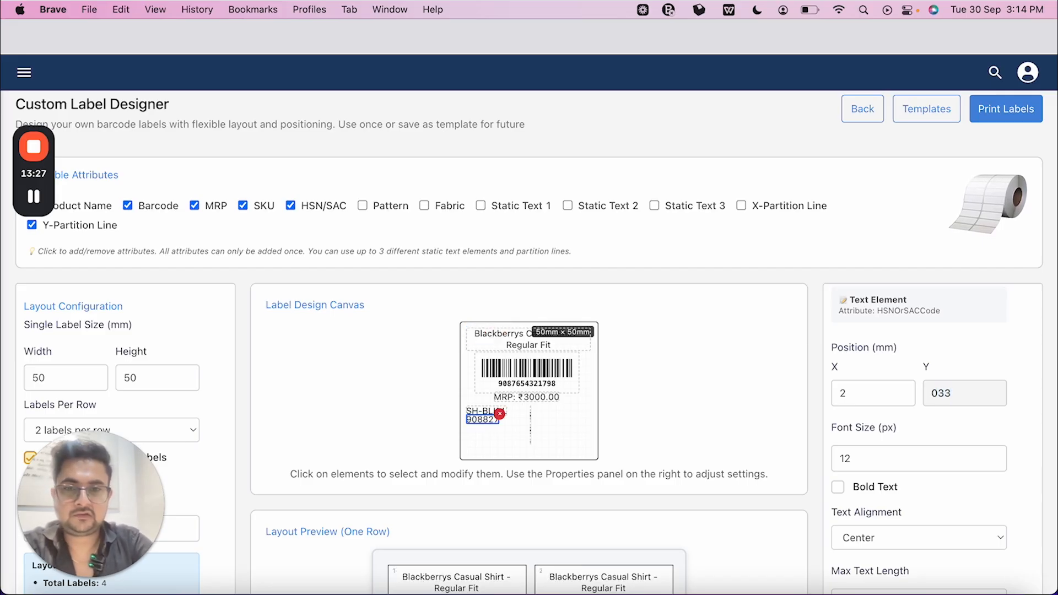
key(BackSpace)
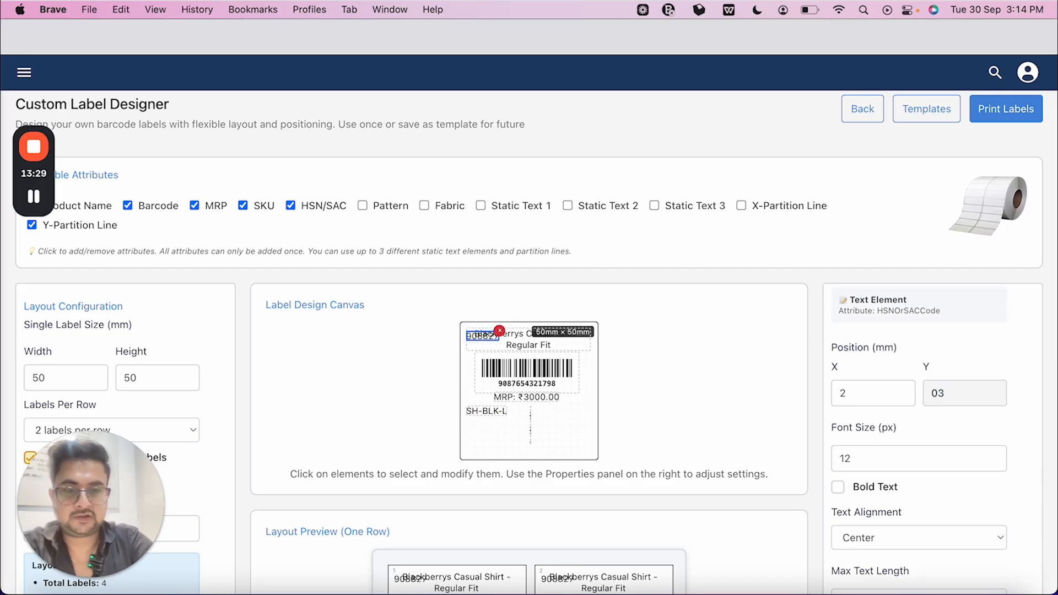
text(0)
Set the HSN/SAC text's X position to 30 mm, across the partition line from the SKU
click(876, 393)
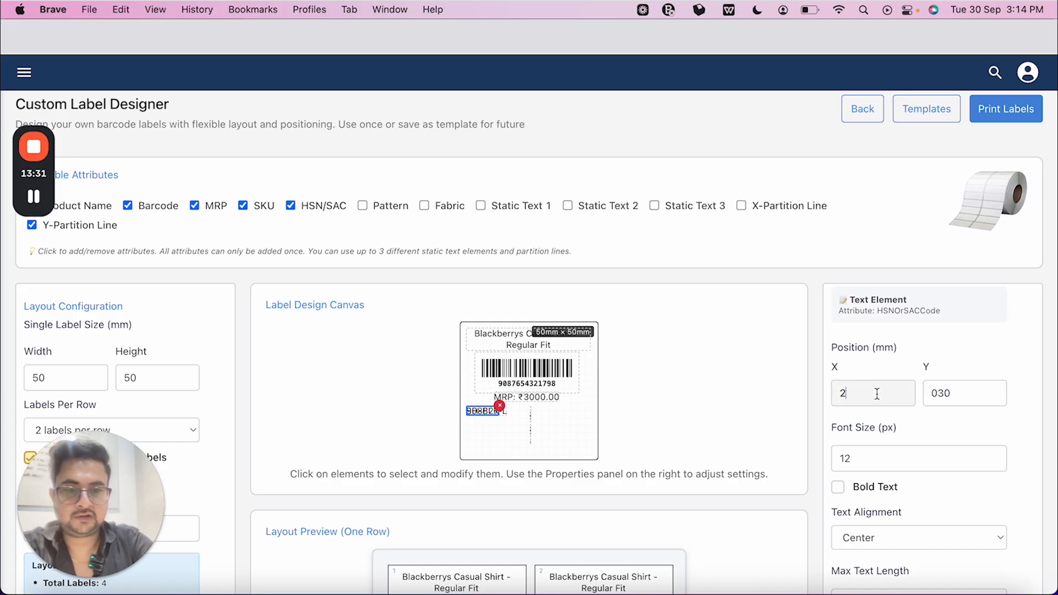
text(0)
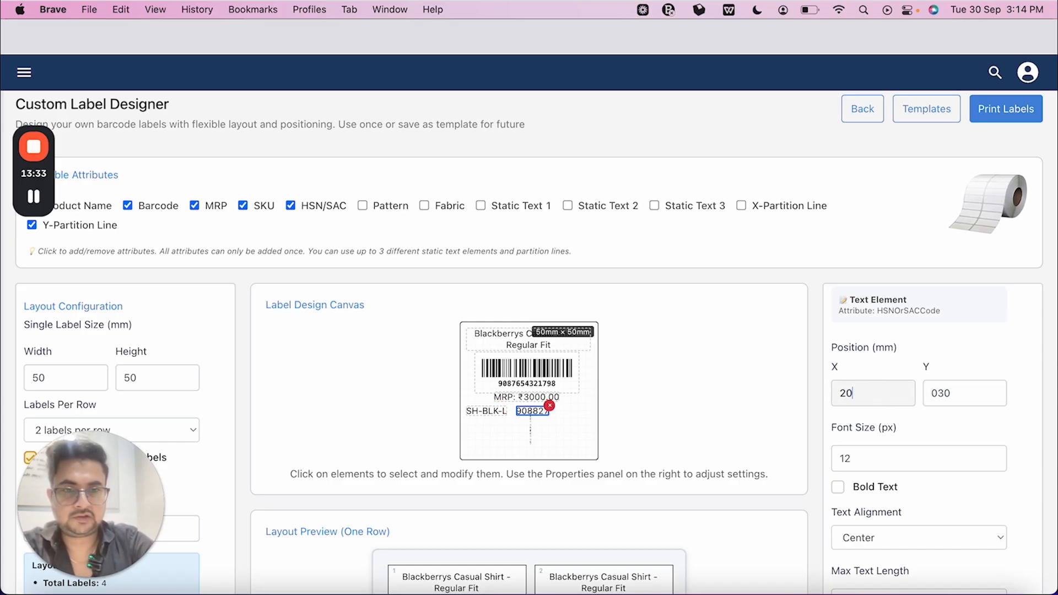
key(BackSpace)
text(3)
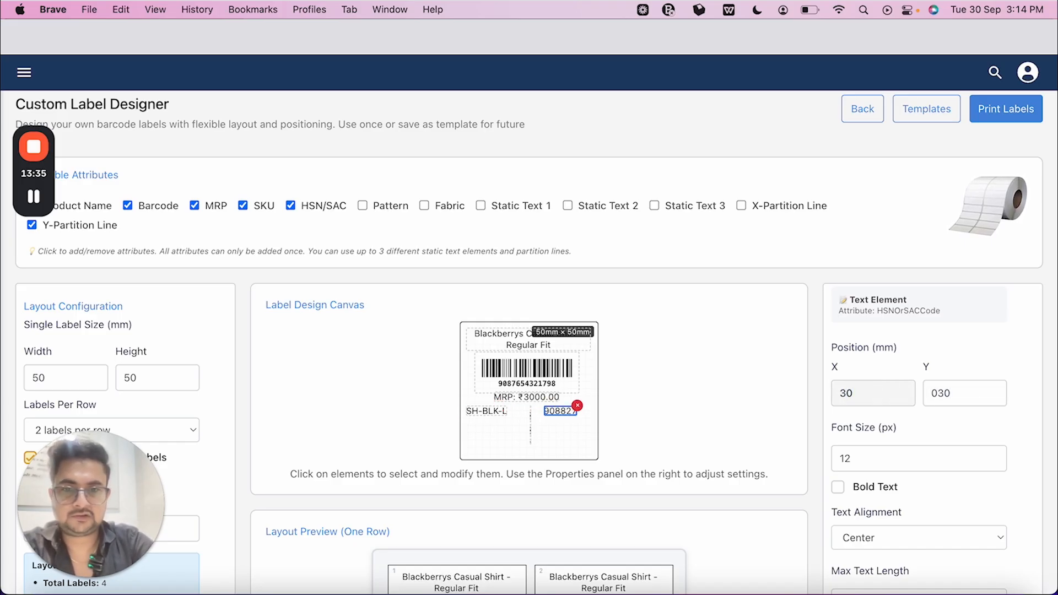
Check the SKU and HSN/SAC placement around the partition line in the one-row layout preview
scroll(660, 437, down, 3)
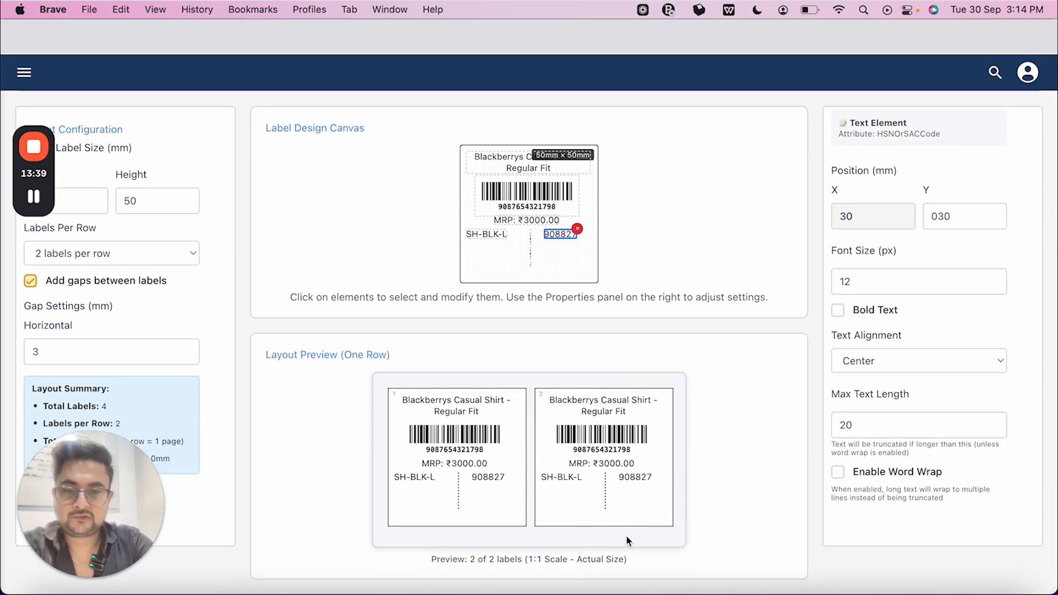
scroll(557, 504, up, 3)
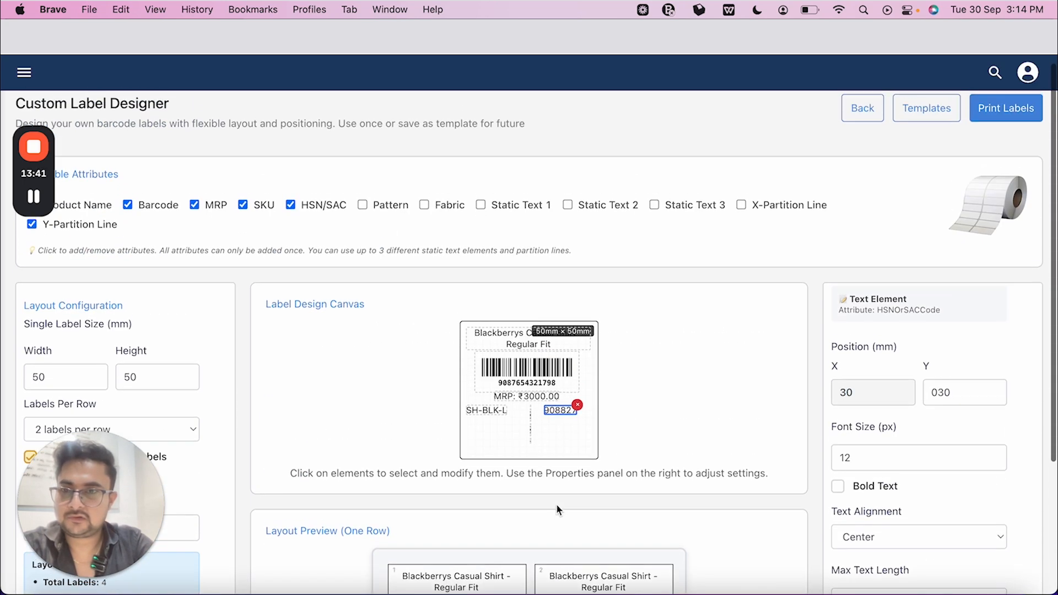
scroll(557, 503, down, 2)
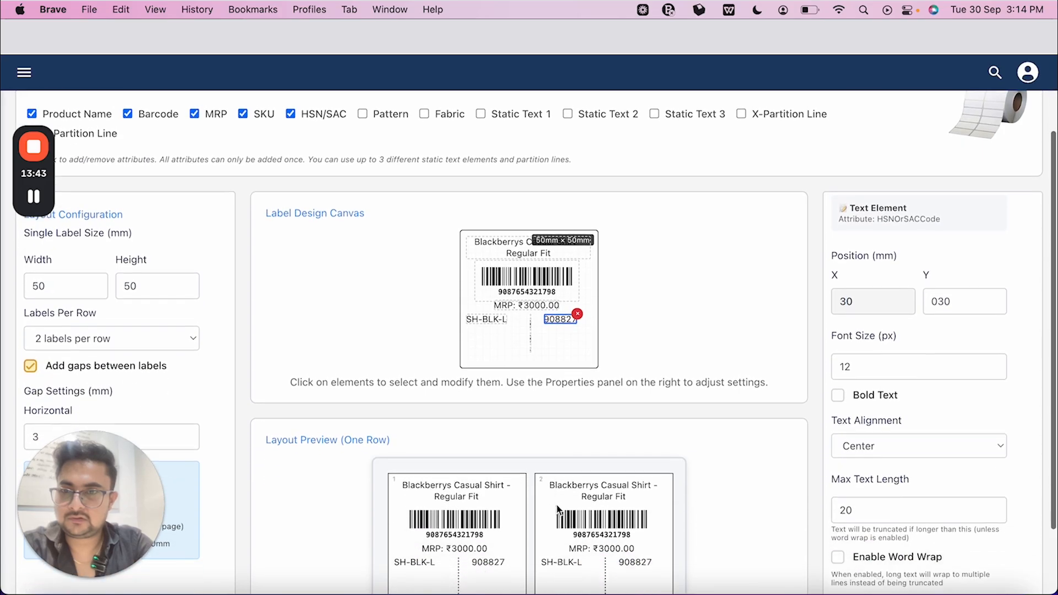
scroll(415, 253, down, 2)
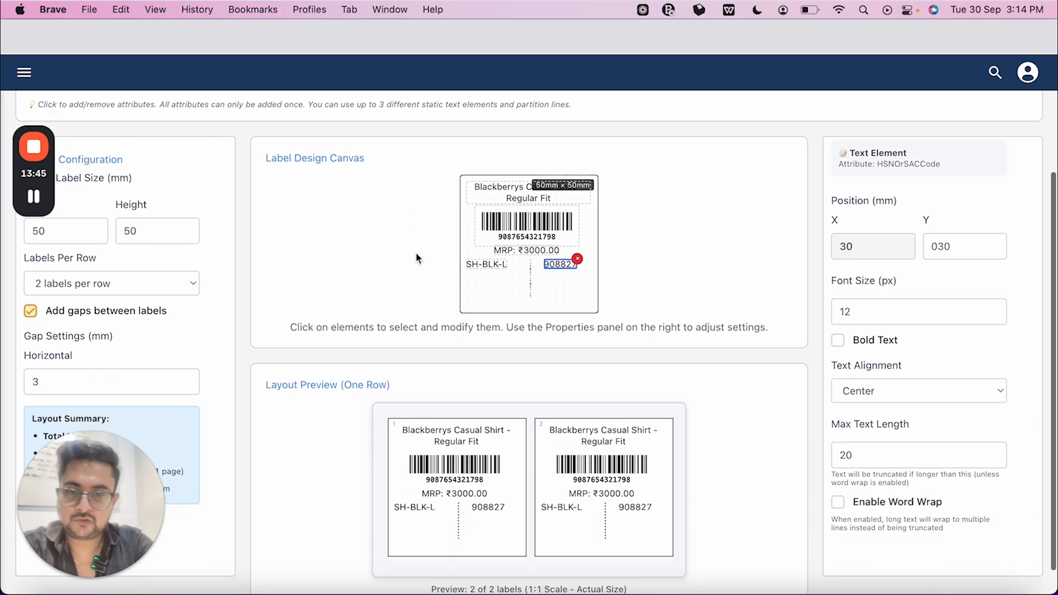
scroll(451, 547, up, 3)
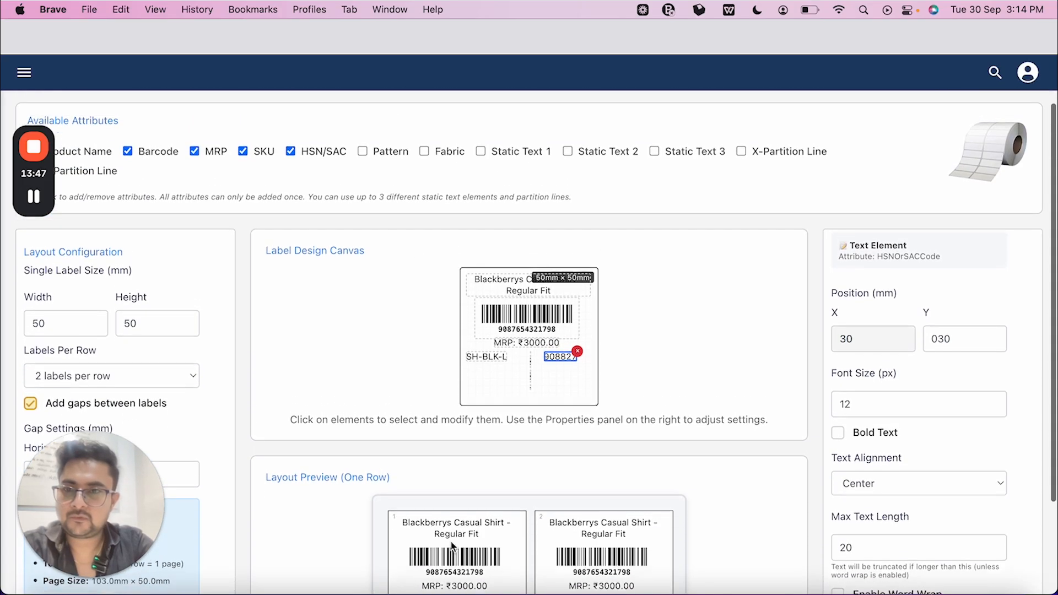
scroll(356, 426, down, 2)
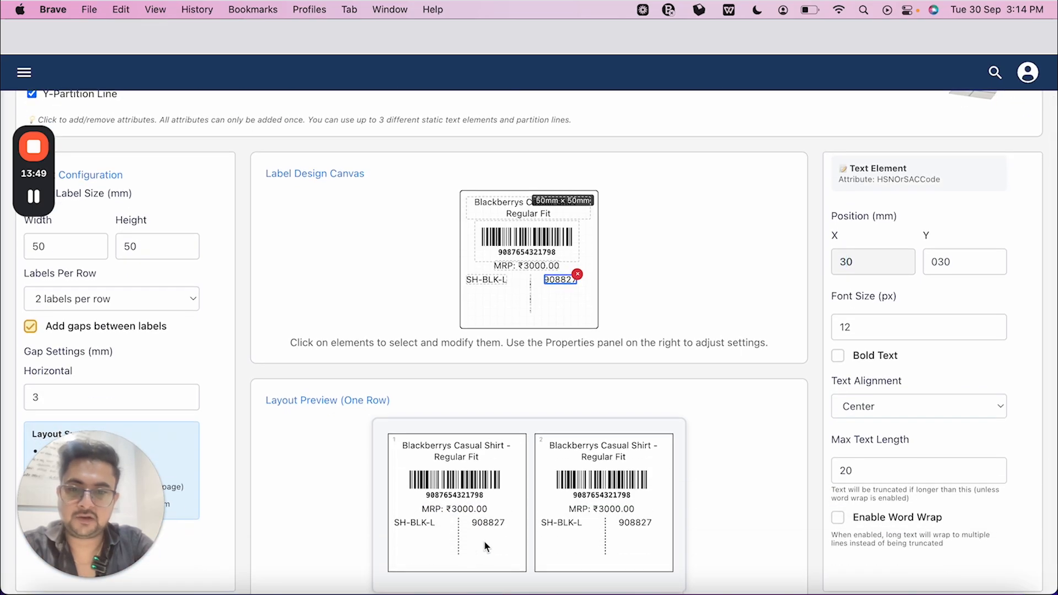
scroll(507, 550, up, 3)
scroll(479, 356, up, 1)
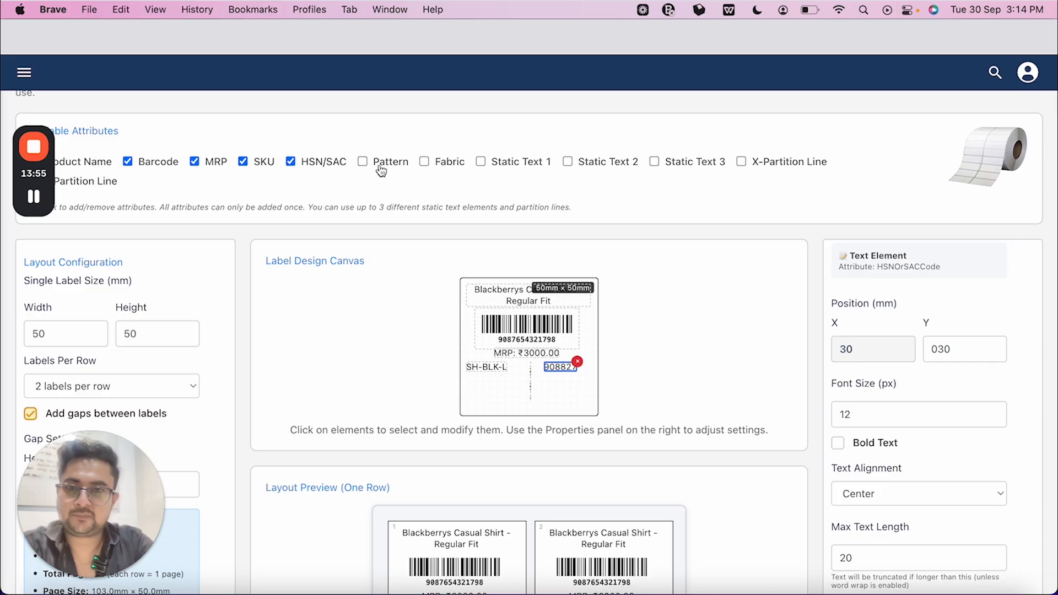
Add the Pattern attribute to the label and set its Y position to 40 mm
click(362, 162)
scroll(544, 287, down, 5)
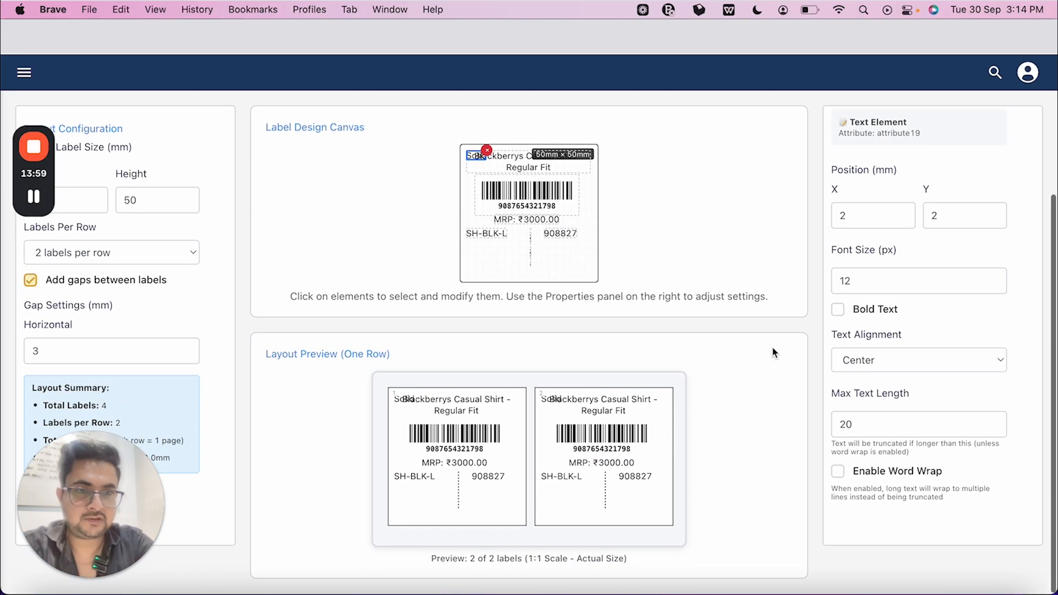
click(937, 223)
key(BackSpace)
text(0)
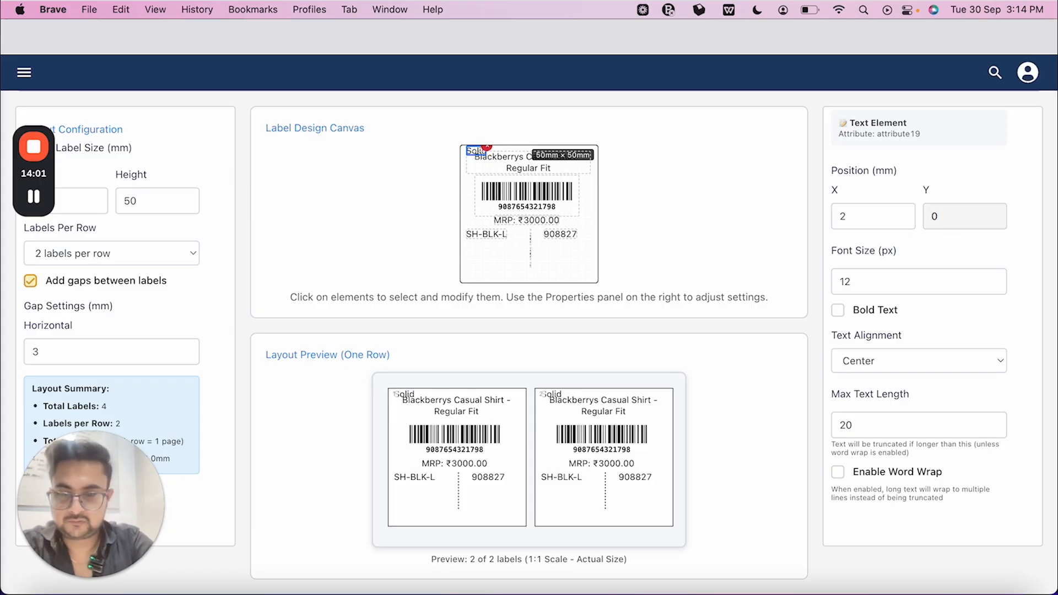
text(40)
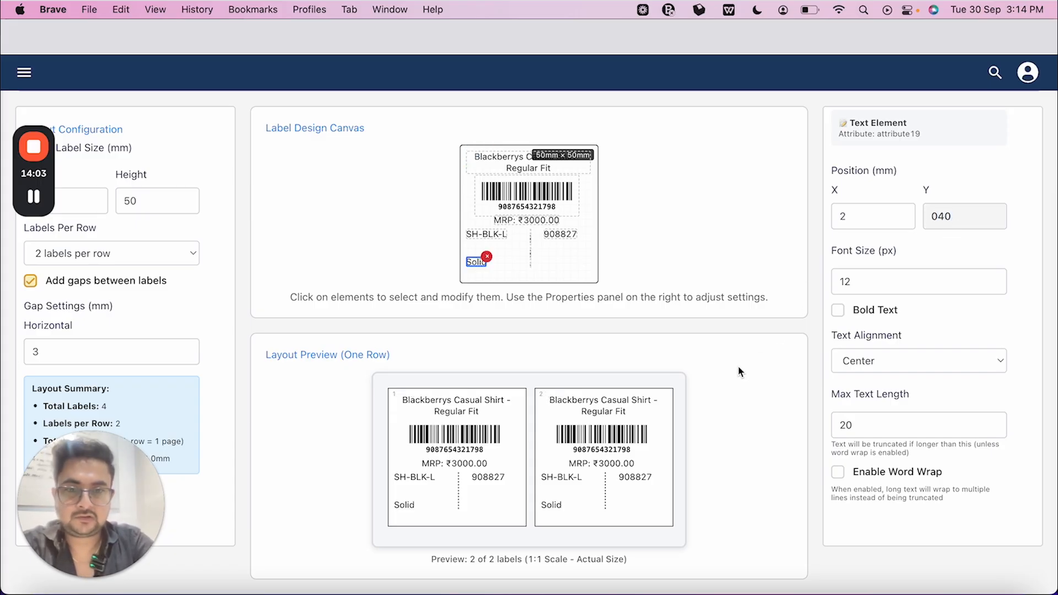
Reduce the Pattern text's Y position to 35 mm, directly below the SKU
key(Down)
key(Down)
key(Down)
key(Down)
key(Down)
key(Down)
key(Down)
key(Down)
key(Down)
key(Down)
key(Down)
key(Down)
key(Down)
key(Down)
key(Down)
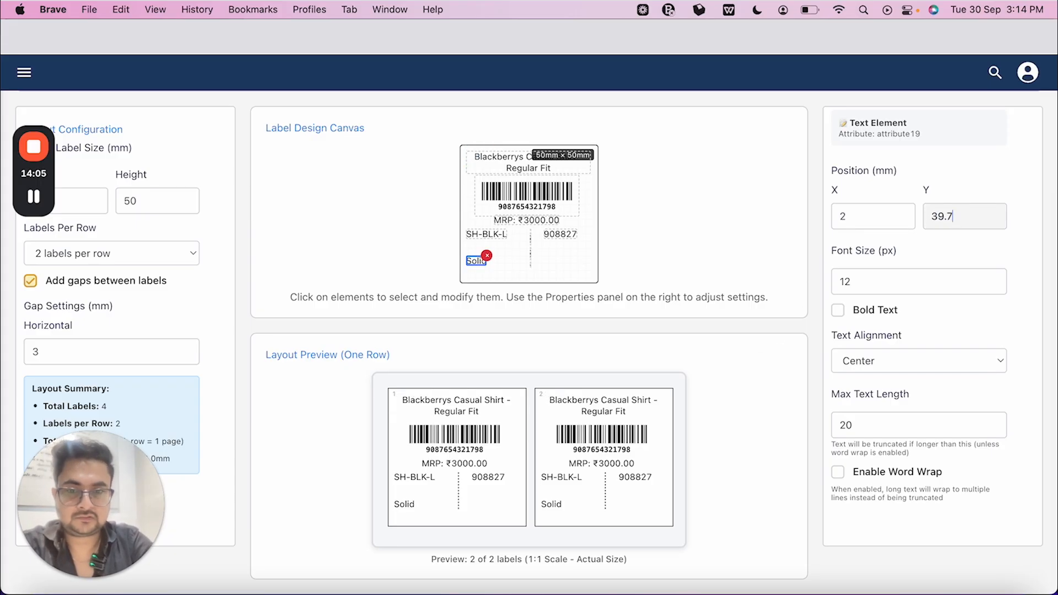
key(Down)
key(Down)
key(Down)
key(Down)
key(Down)
key(Down)
key(Down)
key(Down)
key(Down)
key(Down)
key(Down)
key(Down)
key(Down)
key(Down)
key(Down)
key(Down)
key(Down)
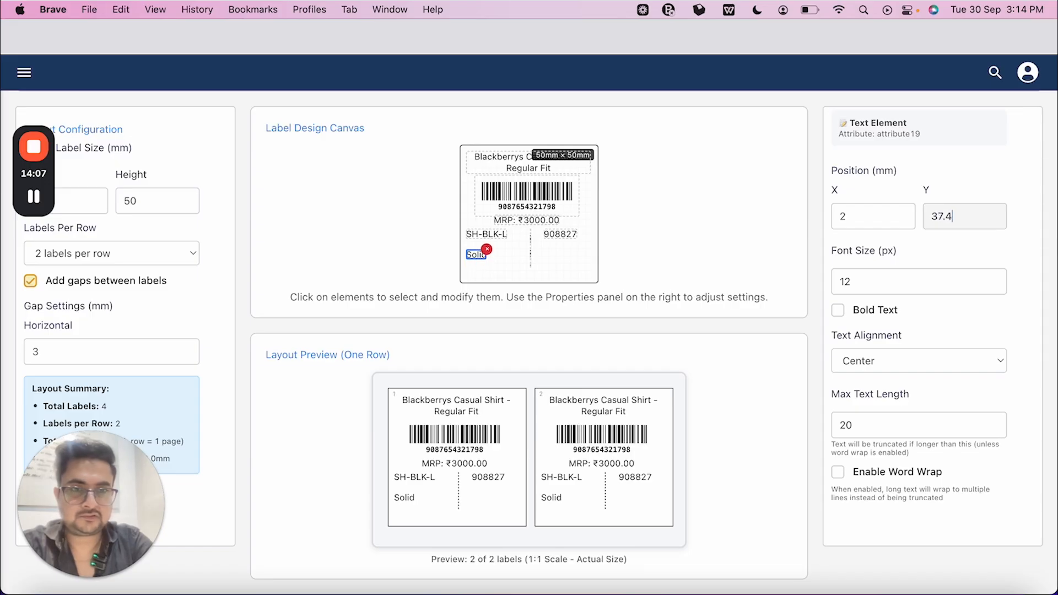
key(Down)
key(Down)
key(Down)
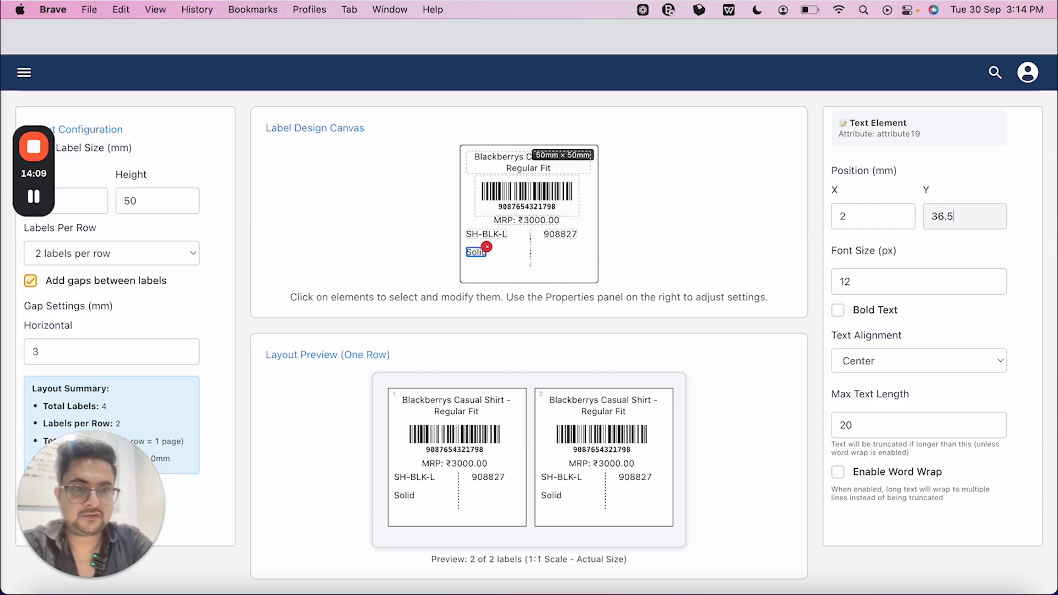
key(Down)
key(Down)
key(Down)
key(Down)
key(Down)
key(Down)
key(Down)
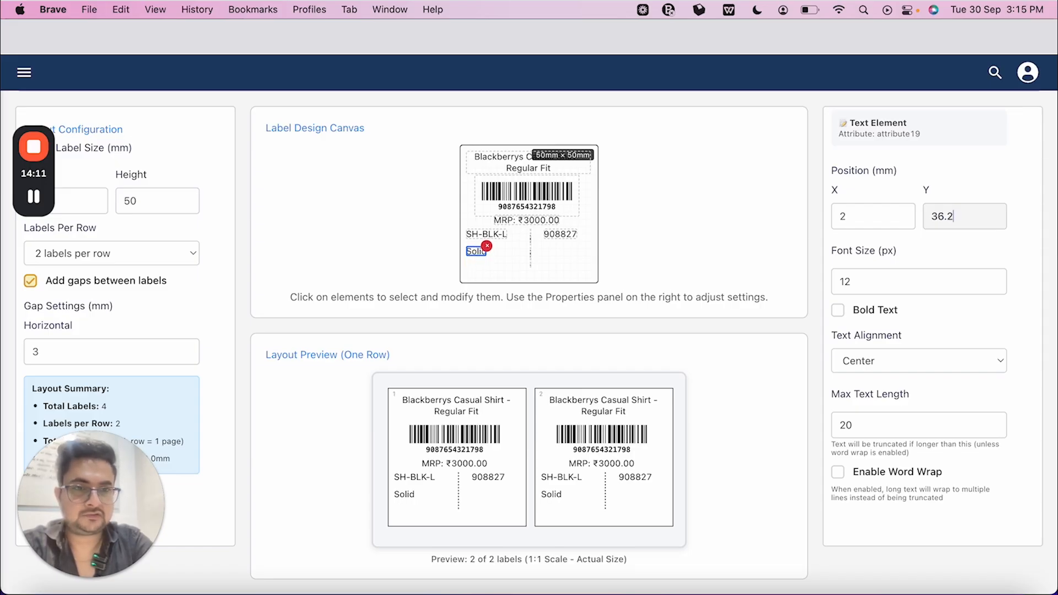
key(Down)
key(Down)
key(Down)
key(Down)
key(Down)
key(Down)
key(Down)
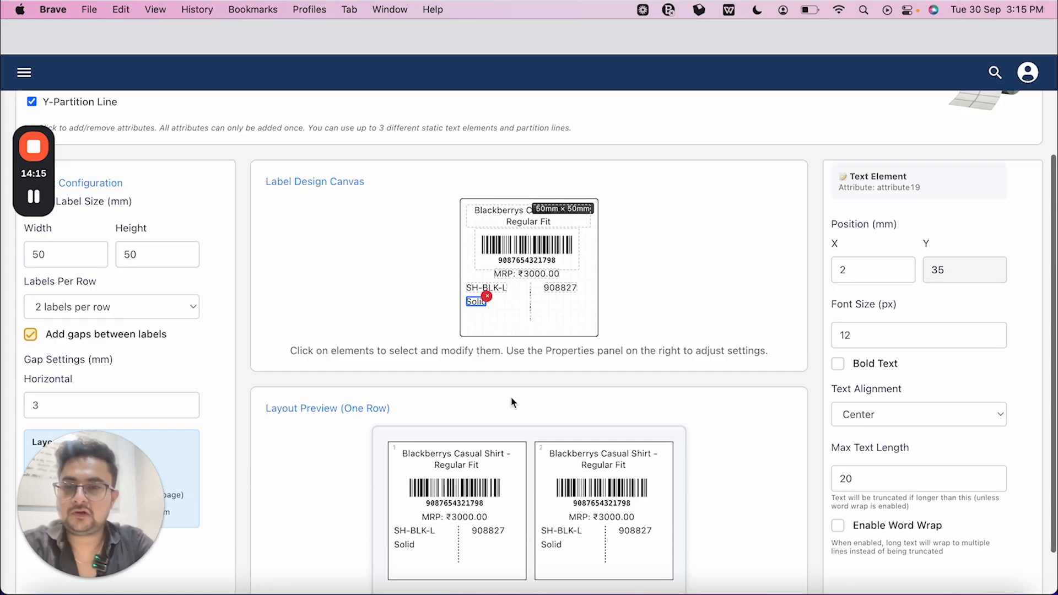
Add the Fabric attribute to the label and set its Y position to 40 mm
scroll(396, 331, up, 5)
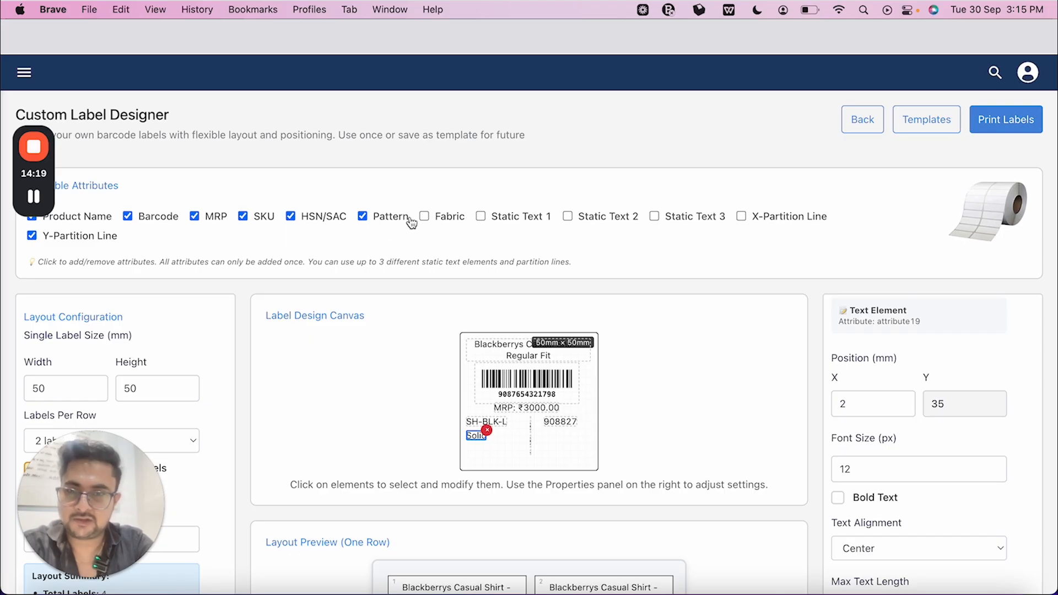
click(450, 218)
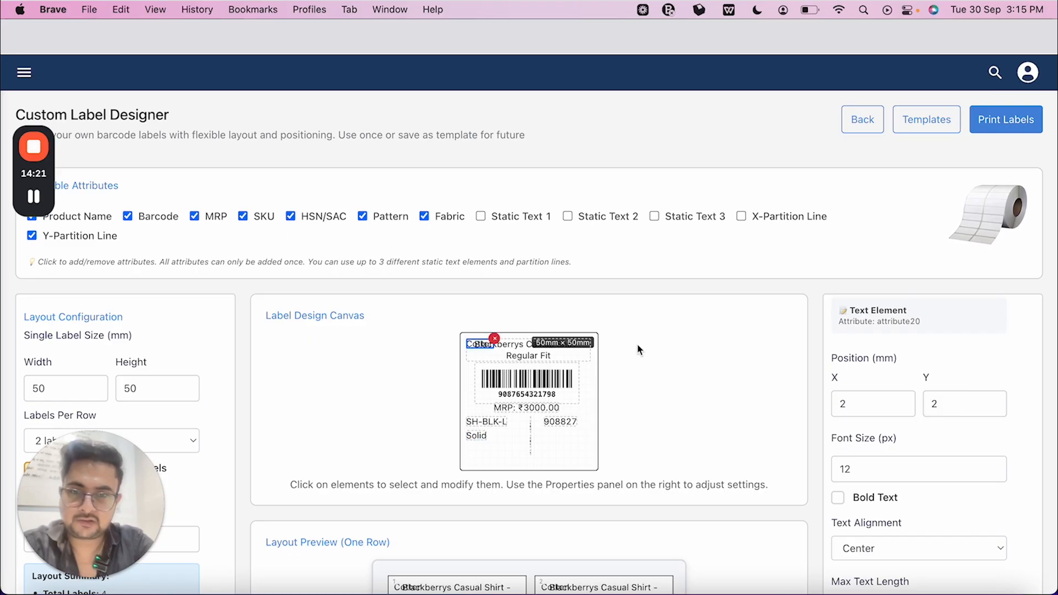
click(954, 404)
key(BackSpace)
text(40)
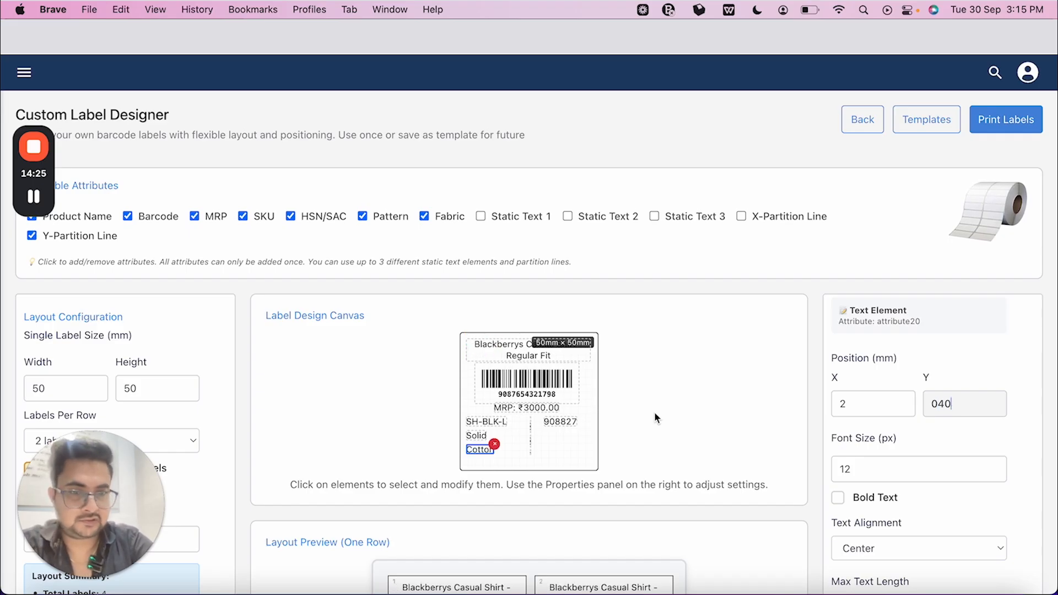
Move the Fabric text to the opposite side of the partition line by setting its X position to 30.5 mm
scroll(655, 412, down, 5)
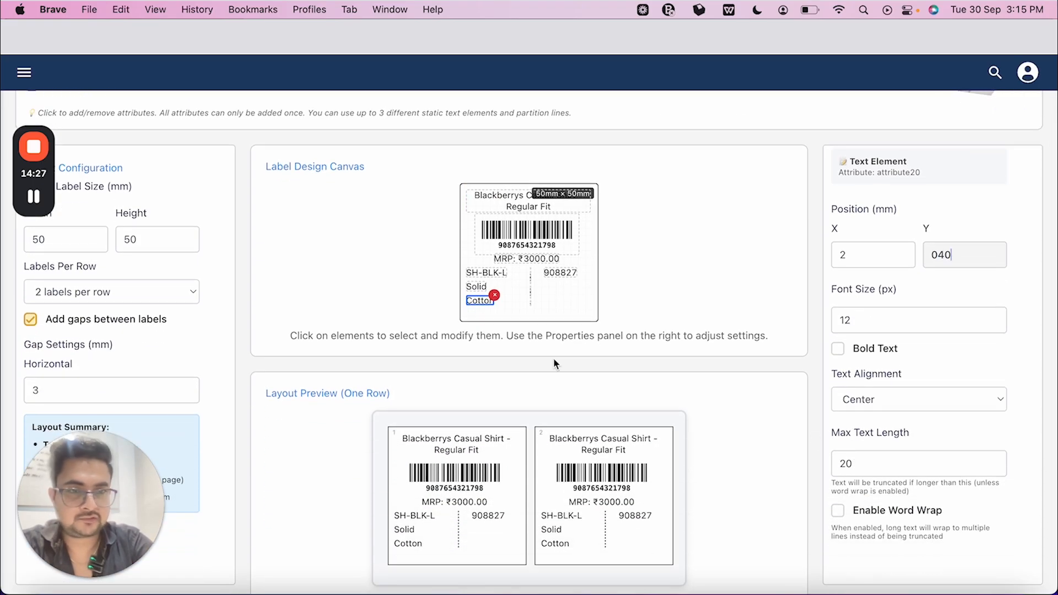
scroll(615, 374, down, 1)
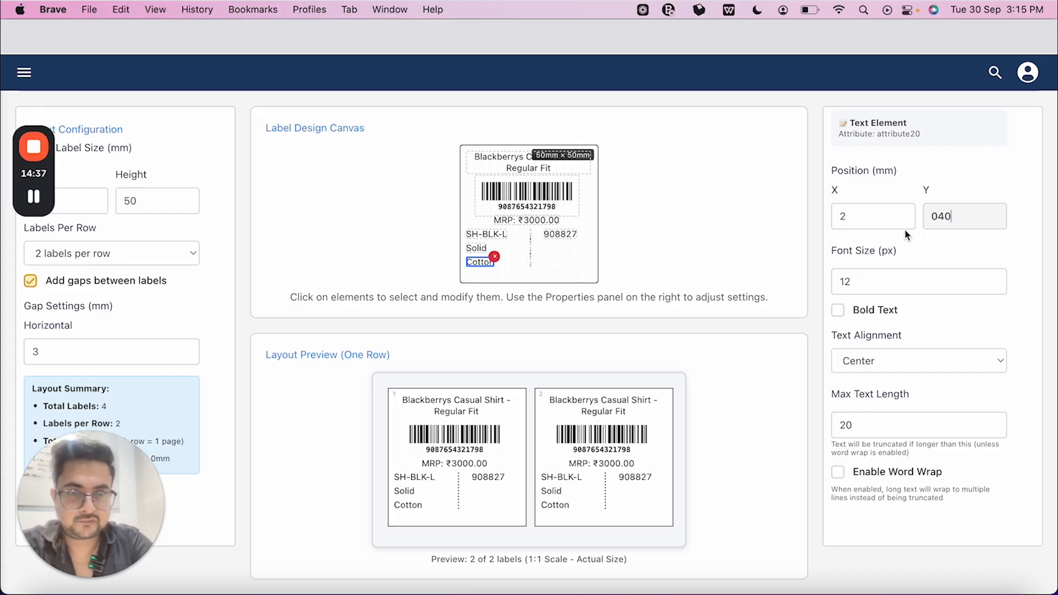
click(888, 216)
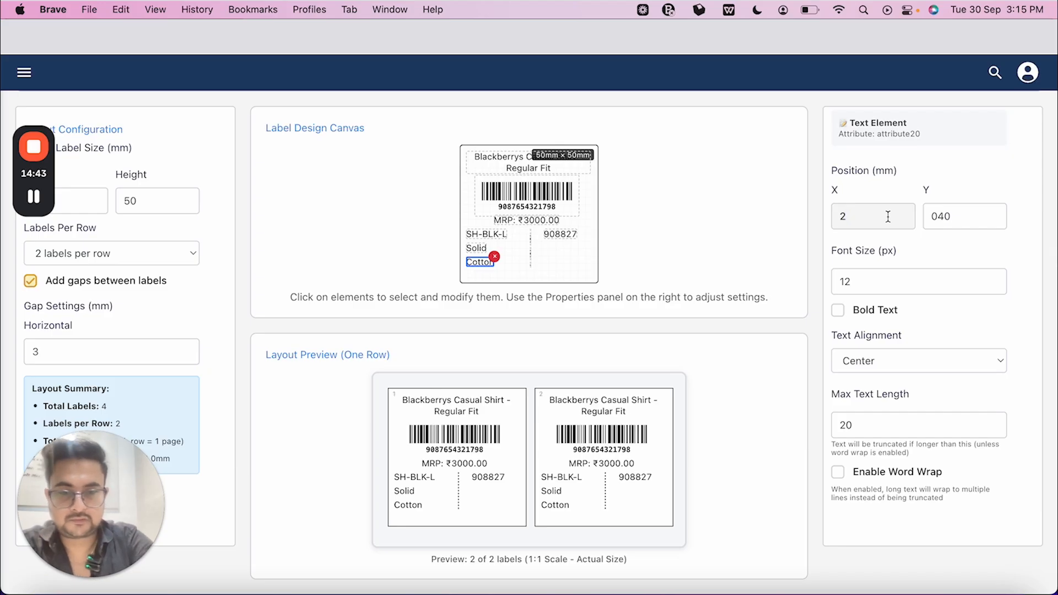
text(5)
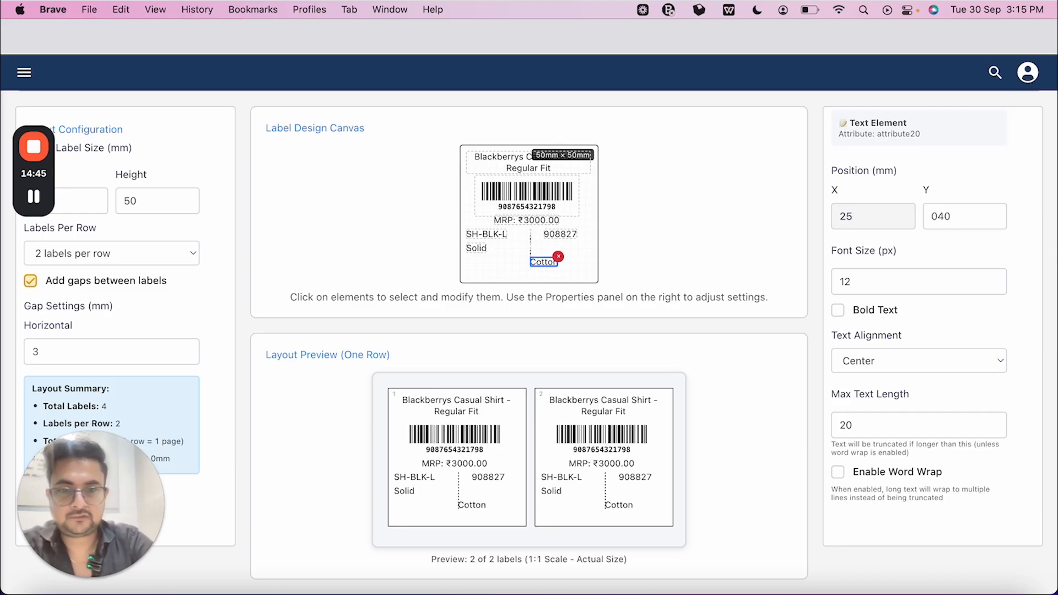
key(Up)
key(Up)
key(Up)
key(Up)
key(Up)
key(Up)
key(Up)
key(Up)
key(Up)
key(Up)
key(Up)
key(Up)
key(Up)
key(Up)
key(Up)
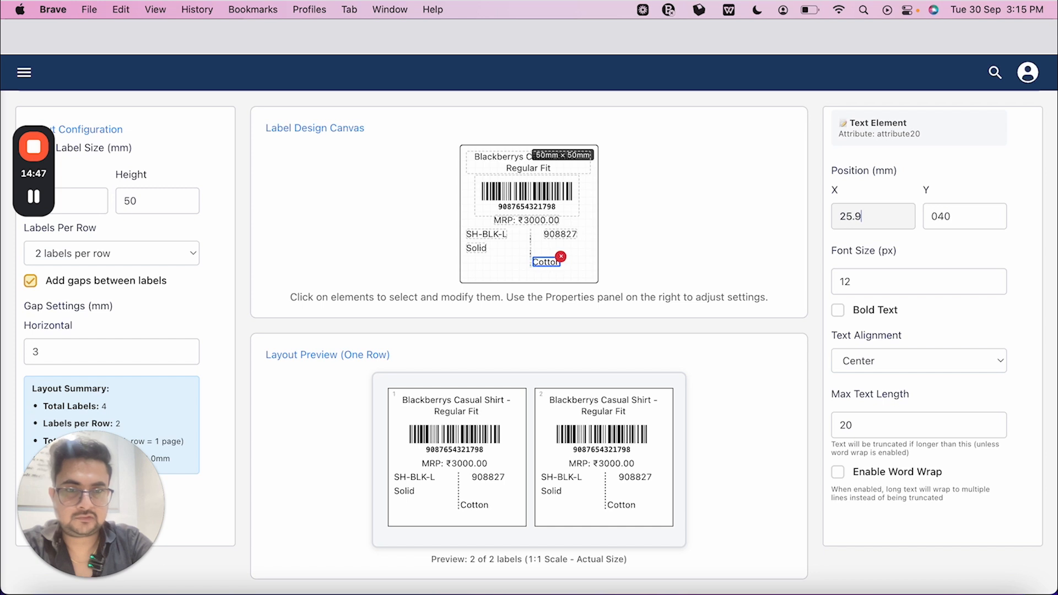
key(Up)
key(Up)
key(Up)
key(Up)
key(Up)
key(Up)
key(Up)
key(Up)
key(Up)
key(Up)
key(Up)
key(Up)
key(Up)
key(Up)
key(Up)
key(Up)
key(Up)
key(Up)
key(Up)
key(Up)
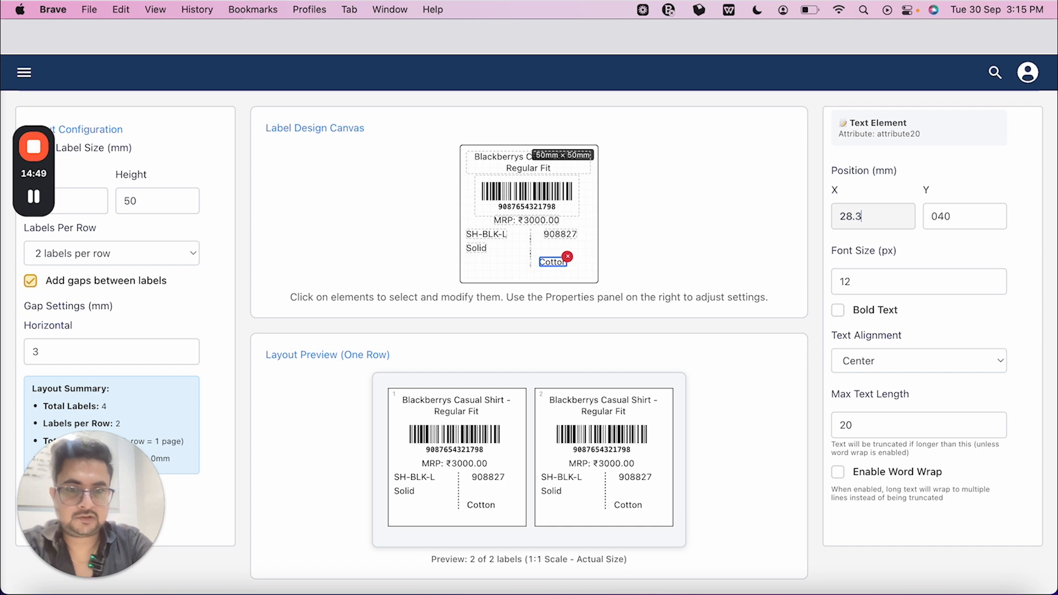
key(Up)
key(Up)
key(Up)
key(Up)
key(Up)
key(Up)
key(Up)
key(Up)
key(Up)
key(Up)
key(Up)
key(Up)
key(Up)
key(Up)
key(Up)
key(Up)
key(Up)
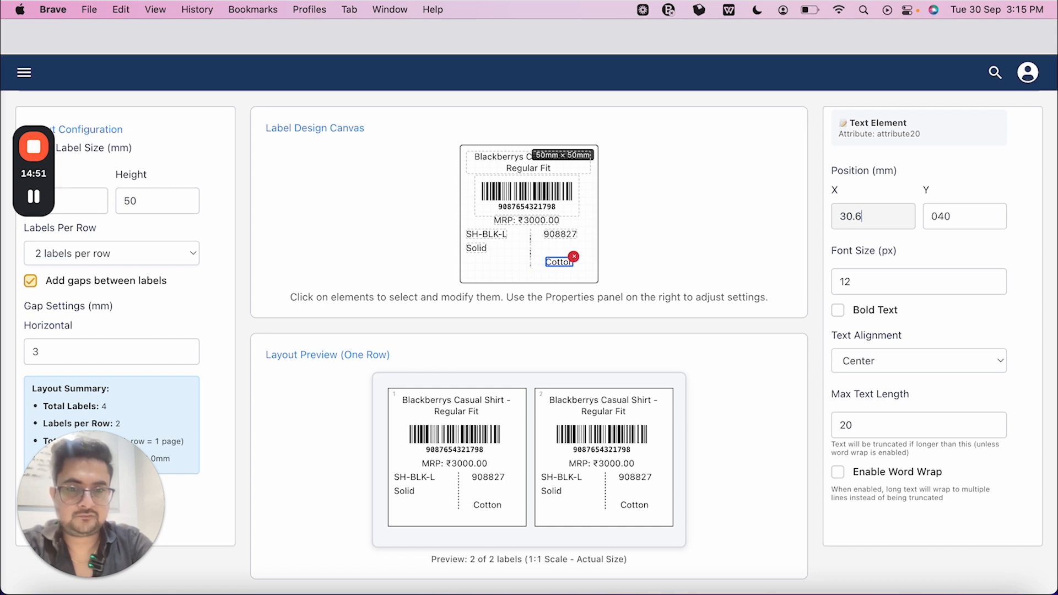
key(Down)
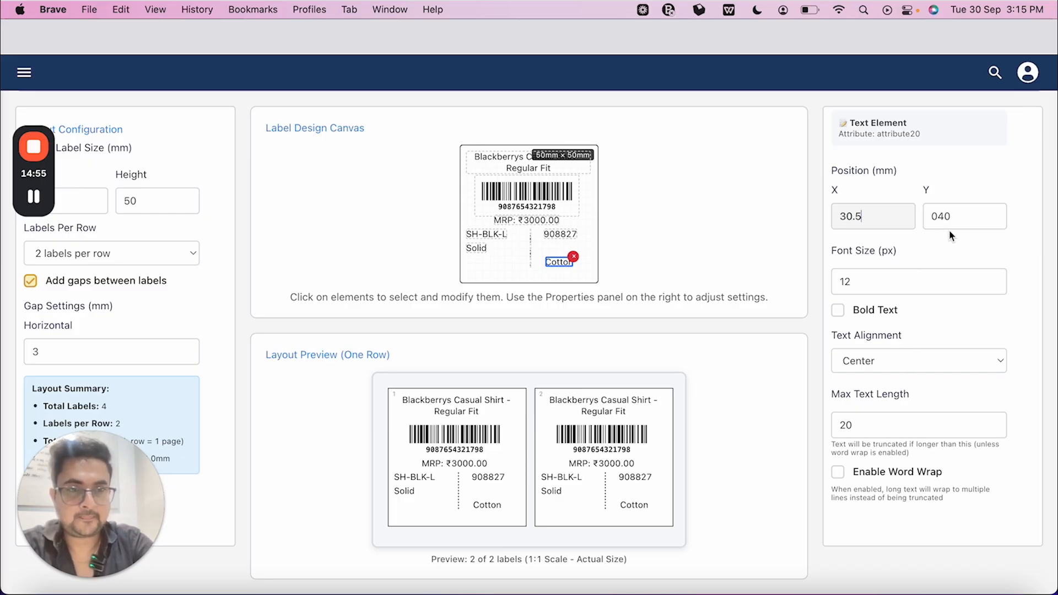
Raise the Fabric text level with the Pattern text by reducing its Y position to 35.4 mm
click(962, 216)
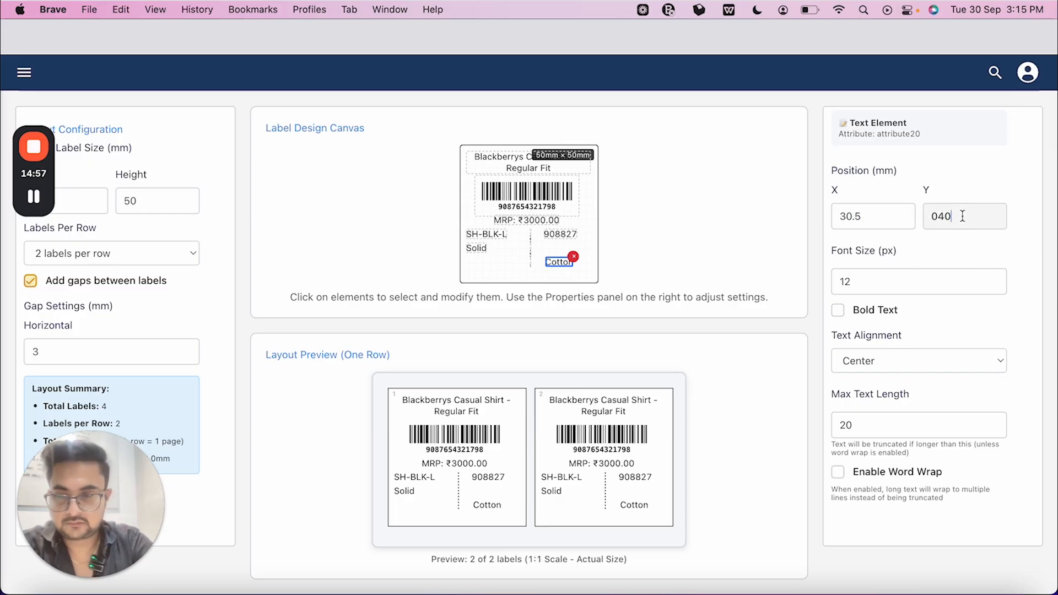
key(Down)
key(Down)
key(Down)
key(Down)
key(Down)
key(Down)
key(Down)
key(Down)
key(Down)
key(Down)
key(Down)
key(Down)
key(Down)
key(Down)
key(Down)
key(Down)
key(Down)
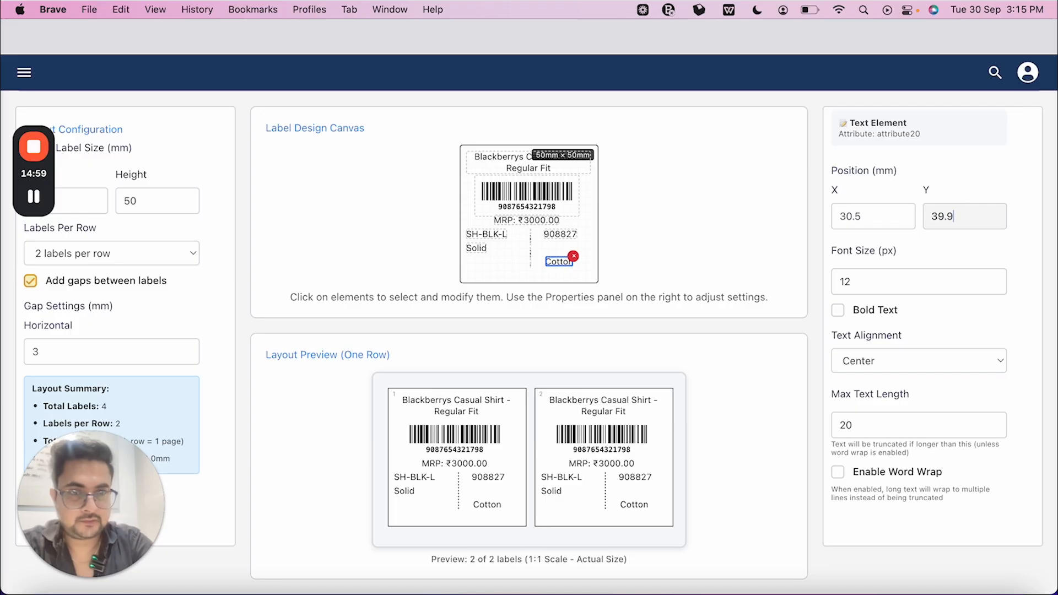
key(Down)
key(Down)
key(Down)
key(Down)
key(Down)
key(Down)
key(Down)
key(Down)
key(Down)
key(Down)
key(Down)
key(Down)
key(Down)
key(Down)
key(Down)
key(Down)
key(Down)
key(Down)
key(Down)
key(Down)
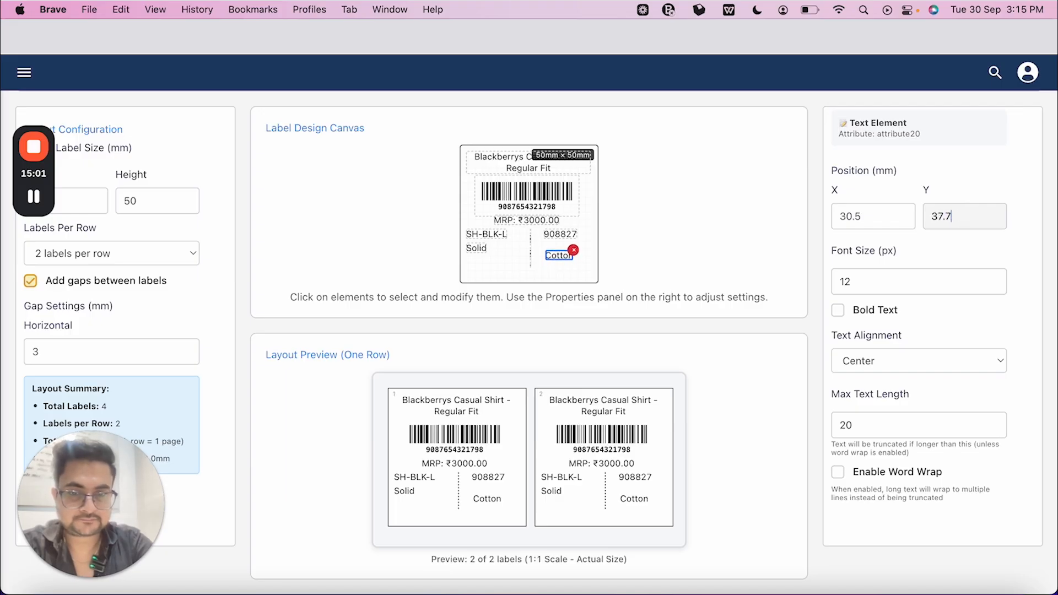
key(Down)
key(Down)
key(Down)
key(Down)
key(Down)
key(Down)
key(Down)
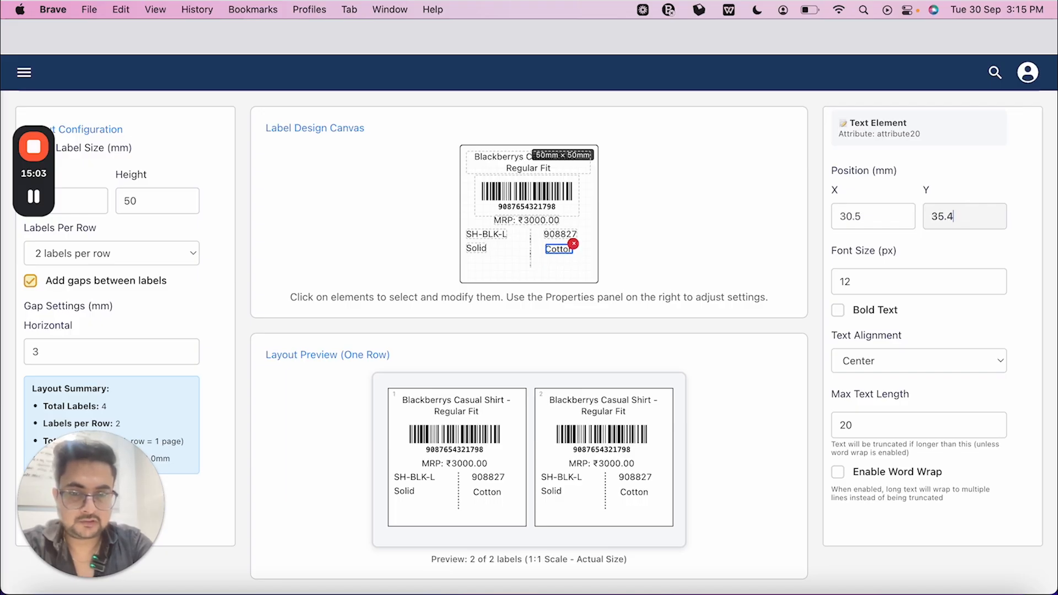
Fine-tune the Fabric text's position to X 30 mm and Y 35 mm, under the HSN/SAC code
click(894, 212)
key(Down)
key(Down)
key(Down)
key(Down)
key(Down)
click(978, 214)
key(Down)
key(Down)
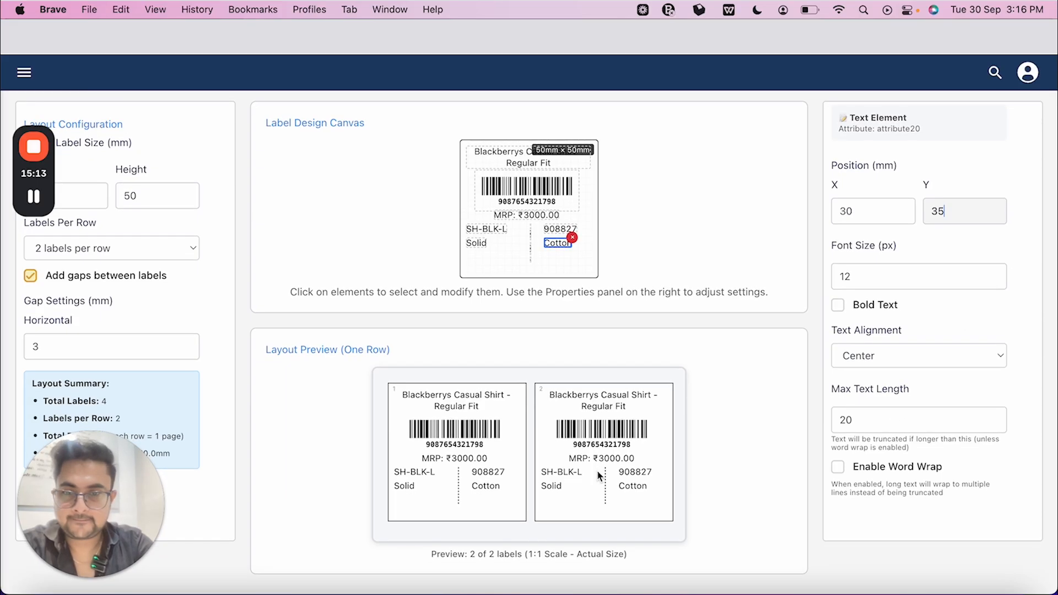
Add the Static Text 1 element to the label and set its Y position to 45 mm
scroll(597, 471, up, 5)
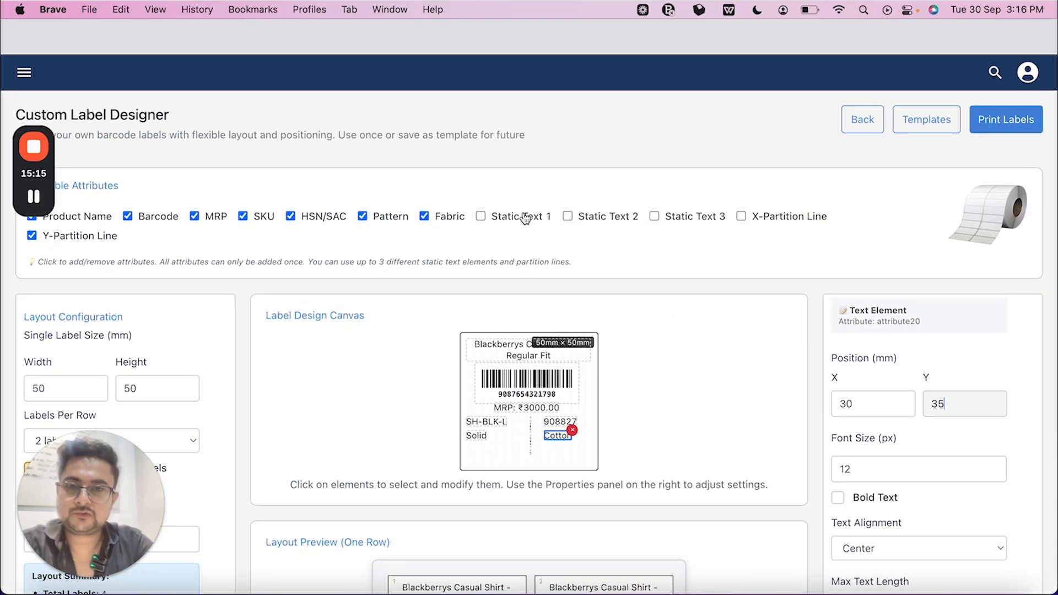
click(496, 222)
scroll(638, 319, down, 5)
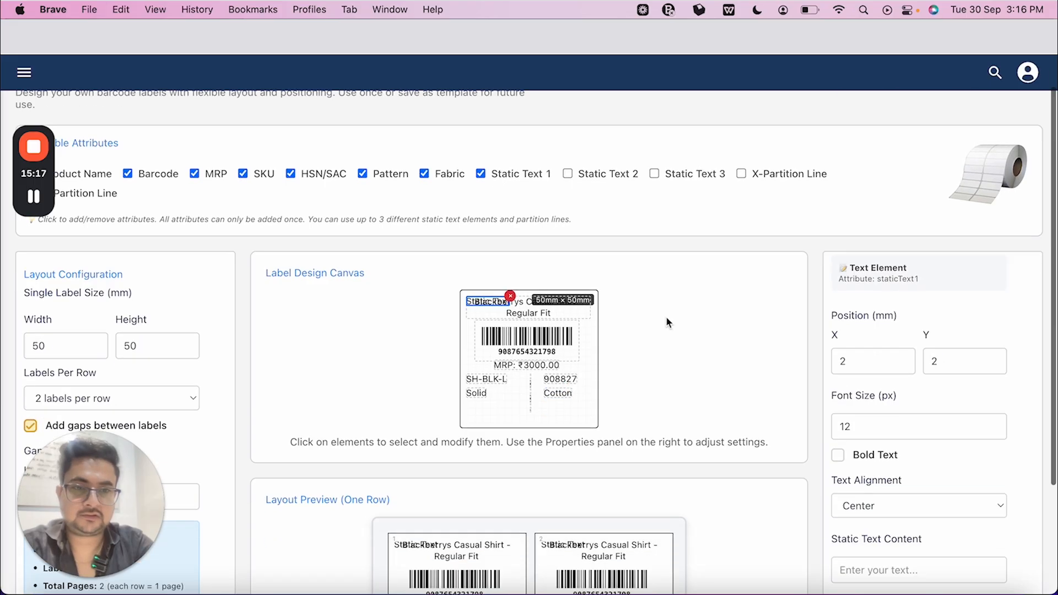
scroll(850, 453, down, 2)
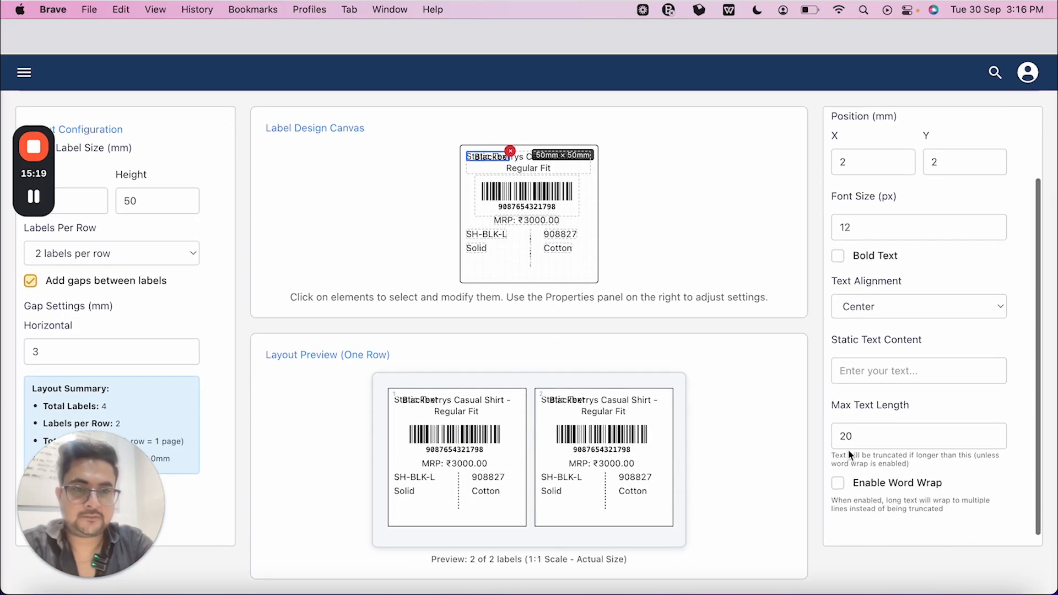
click(880, 380)
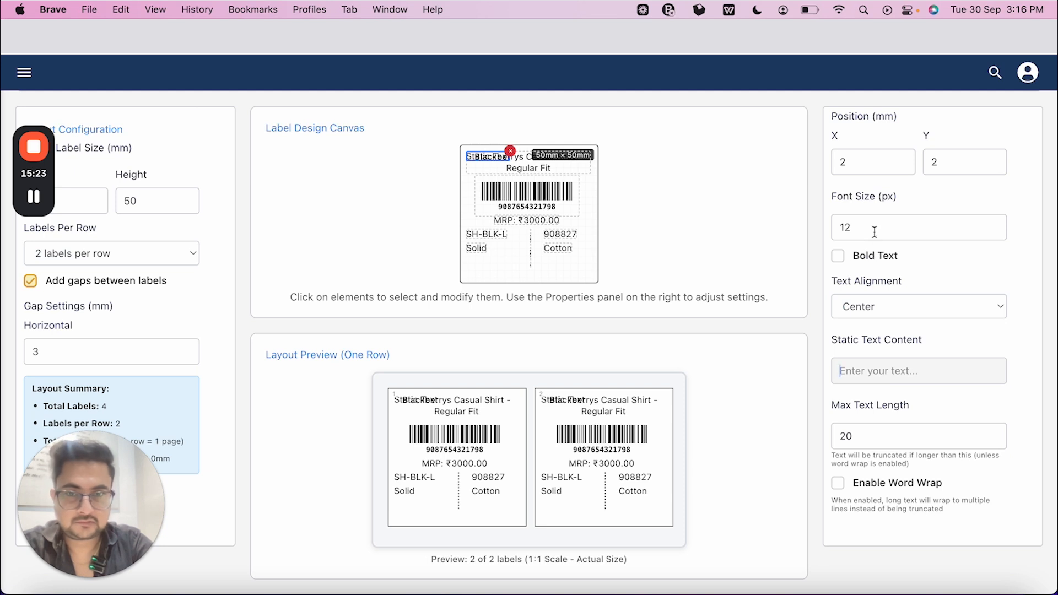
click(959, 167)
key(BackSpace)
text(40)
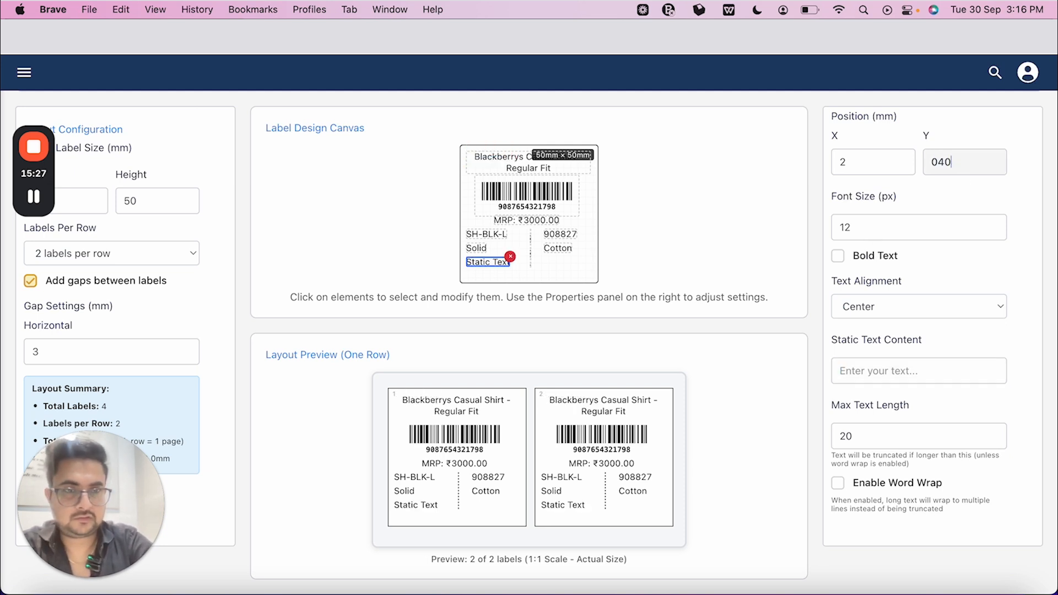
key(BackSpace)
text(5)
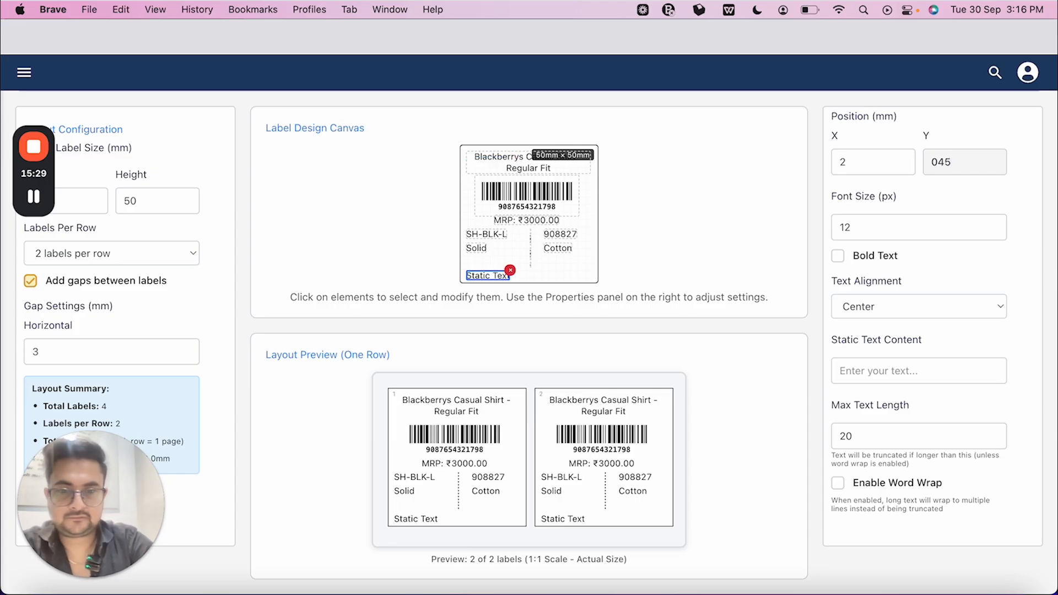
Set the static text's font size to 10 px and make it bold
click(867, 236)
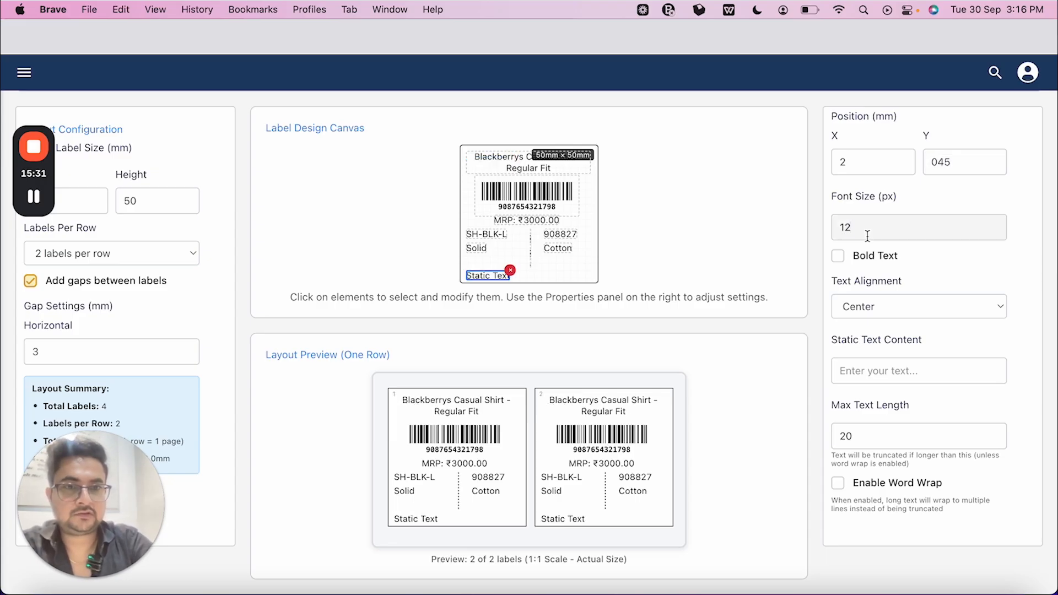
key(BackSpace)
text(1)
key(BackSpace)
text(0)
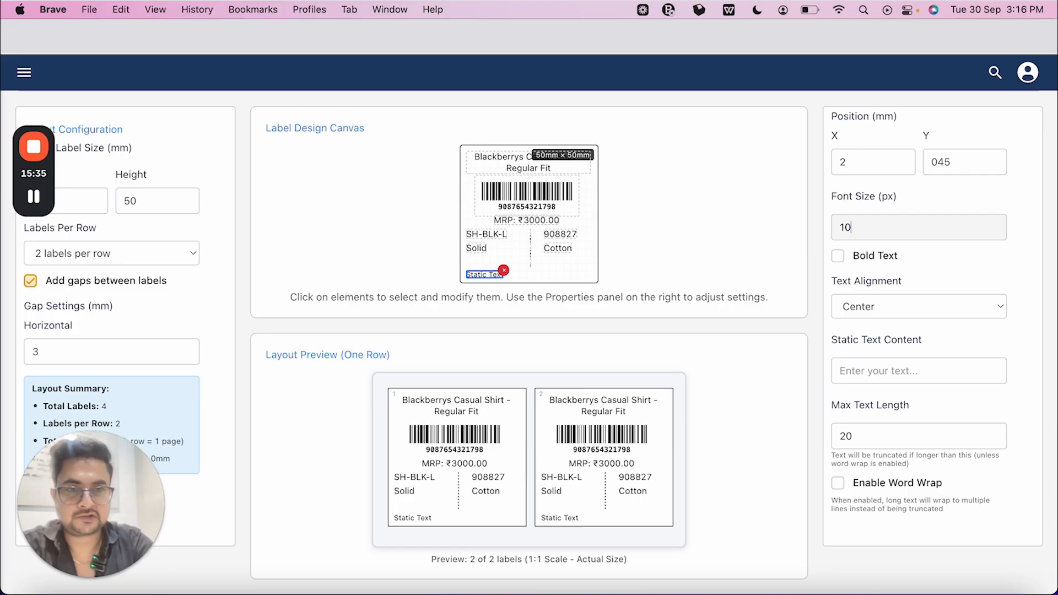
key(Down)
key(Up)
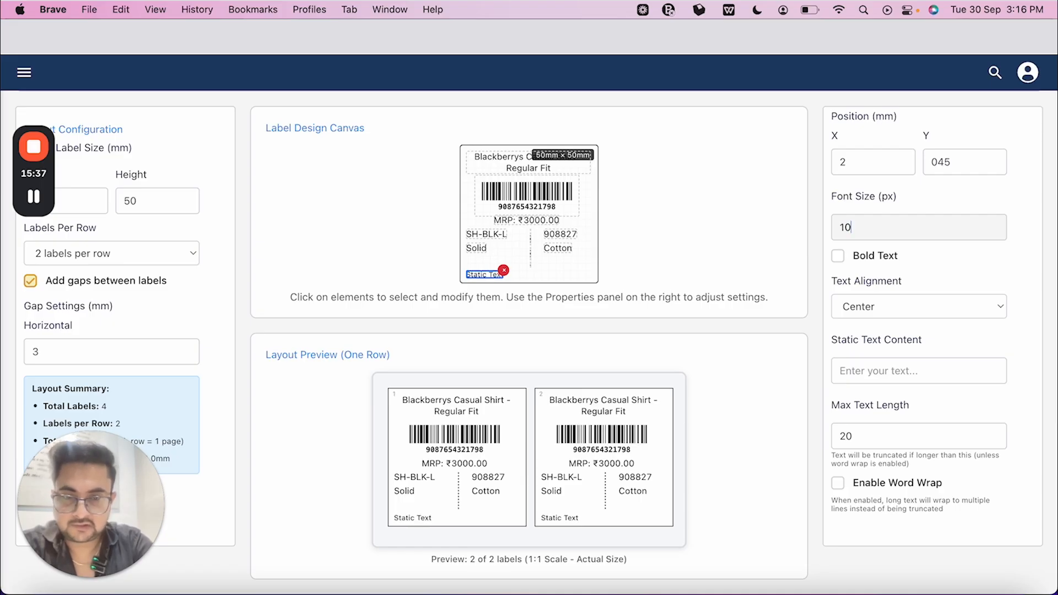
click(838, 256)
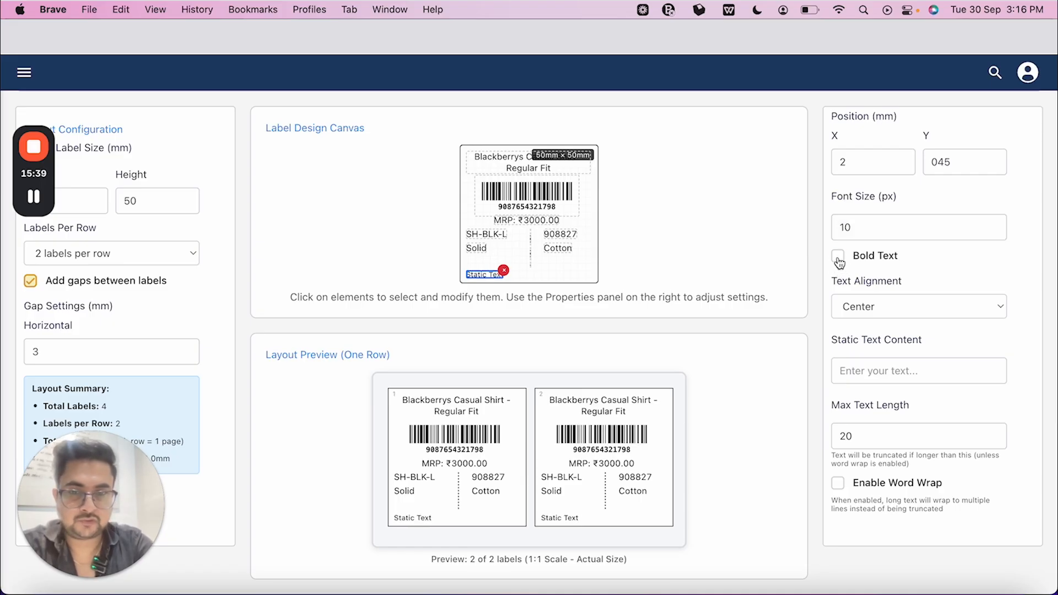
click(883, 370)
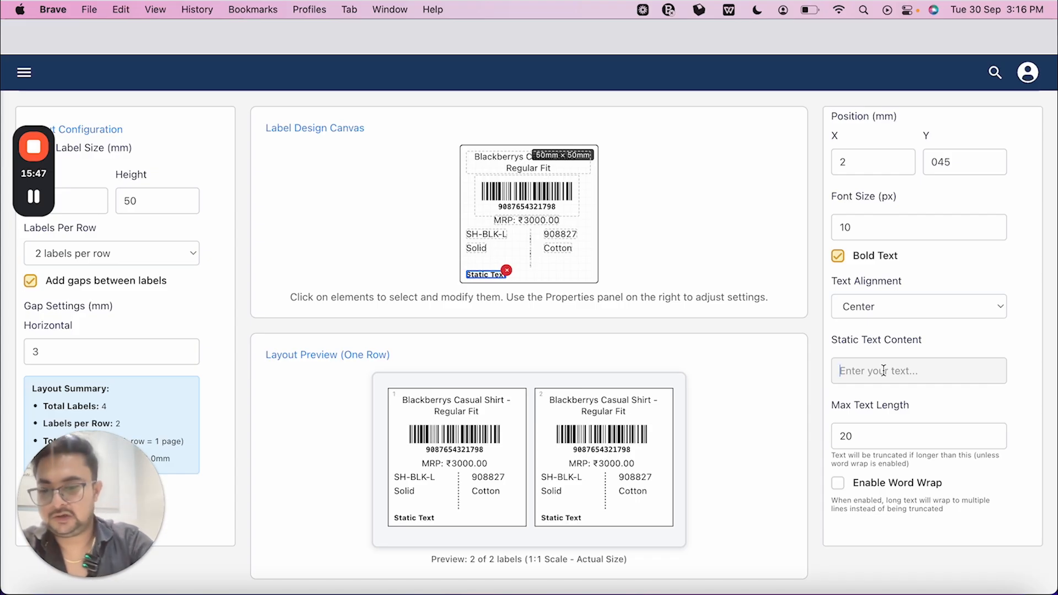
text(ww)
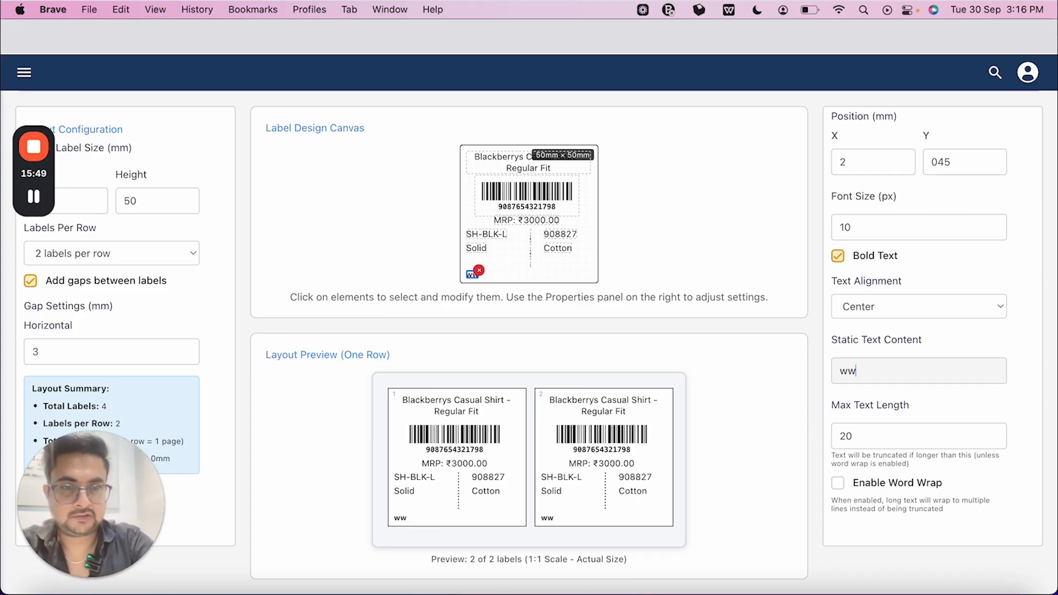
text(w.q)
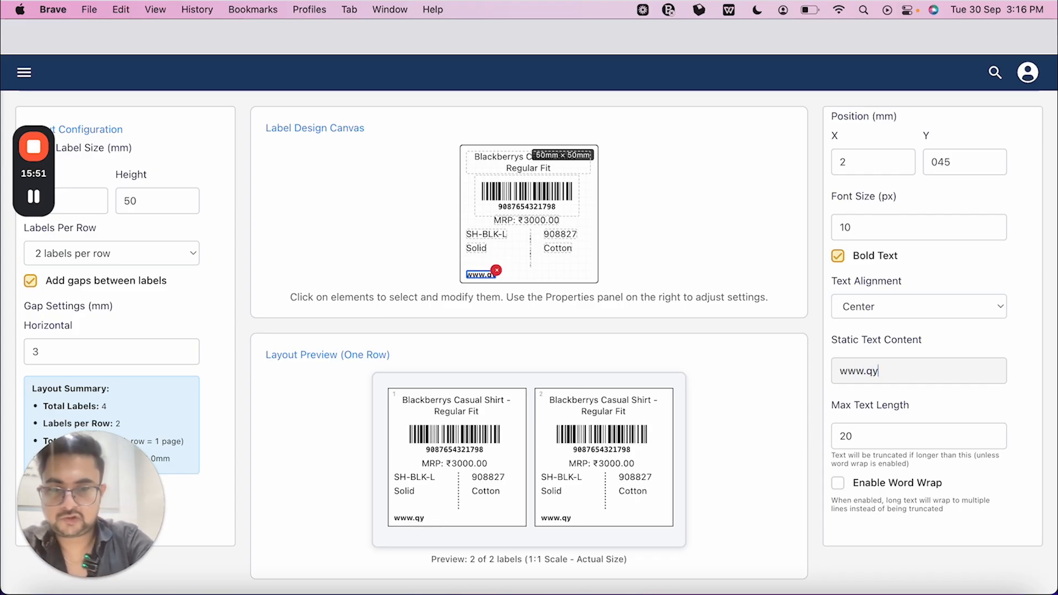
text(ueueb)
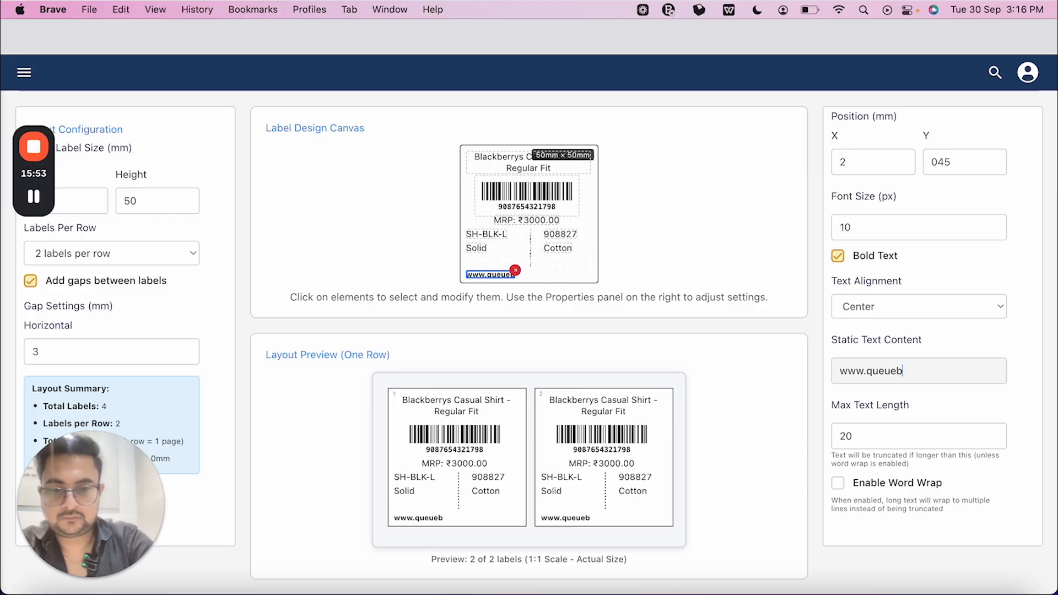
text(ustert.co)
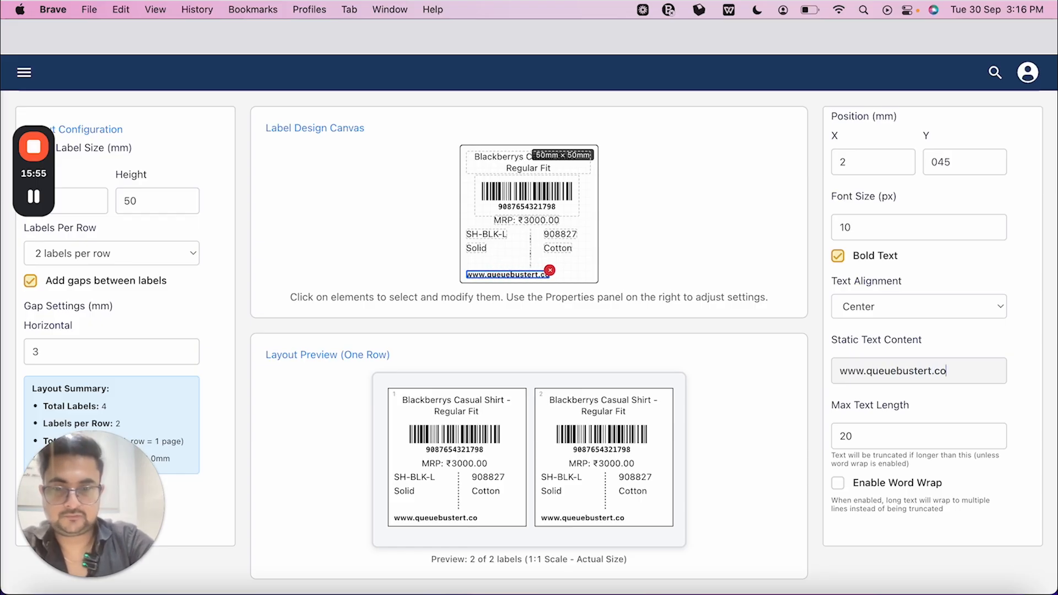
key(BackSpace)
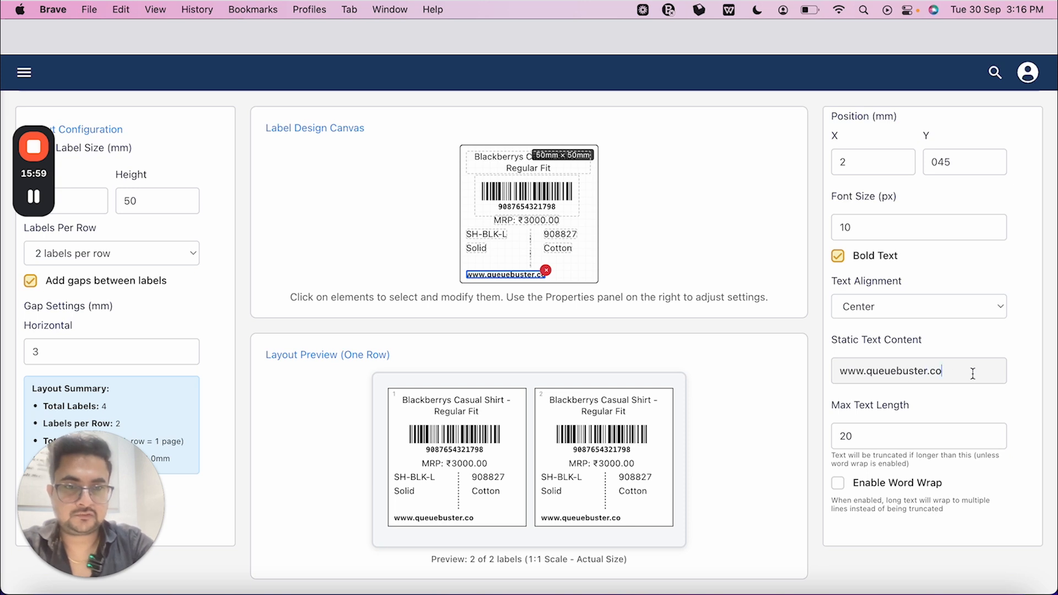
scroll(904, 459, down, 1)
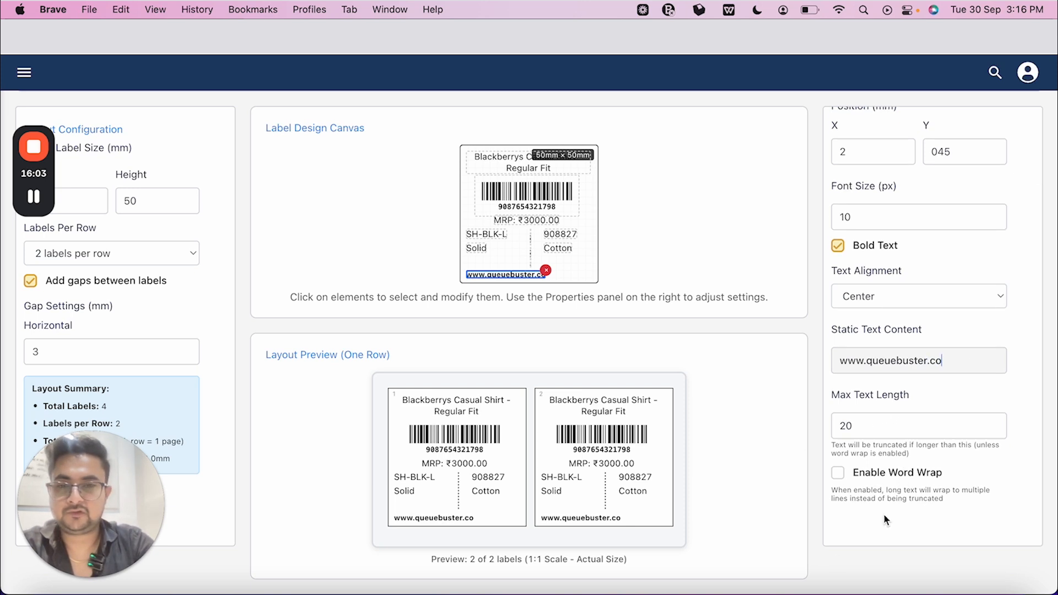
Shift the website text toward the label's centre by setting its X position to 5 mm
scroll(819, 494, up, 3)
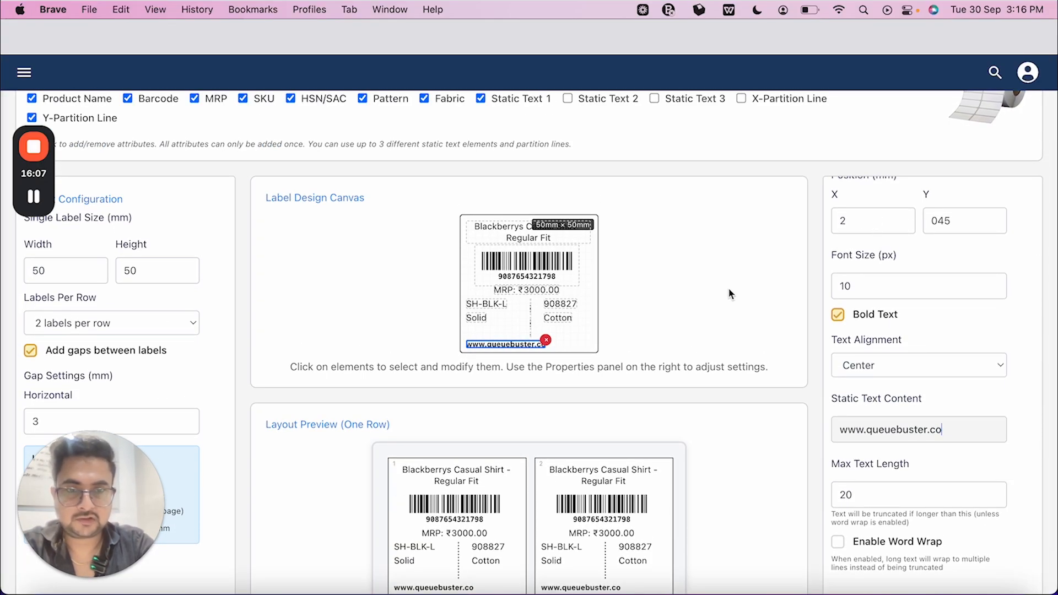
scroll(730, 294, down, 2)
click(891, 167)
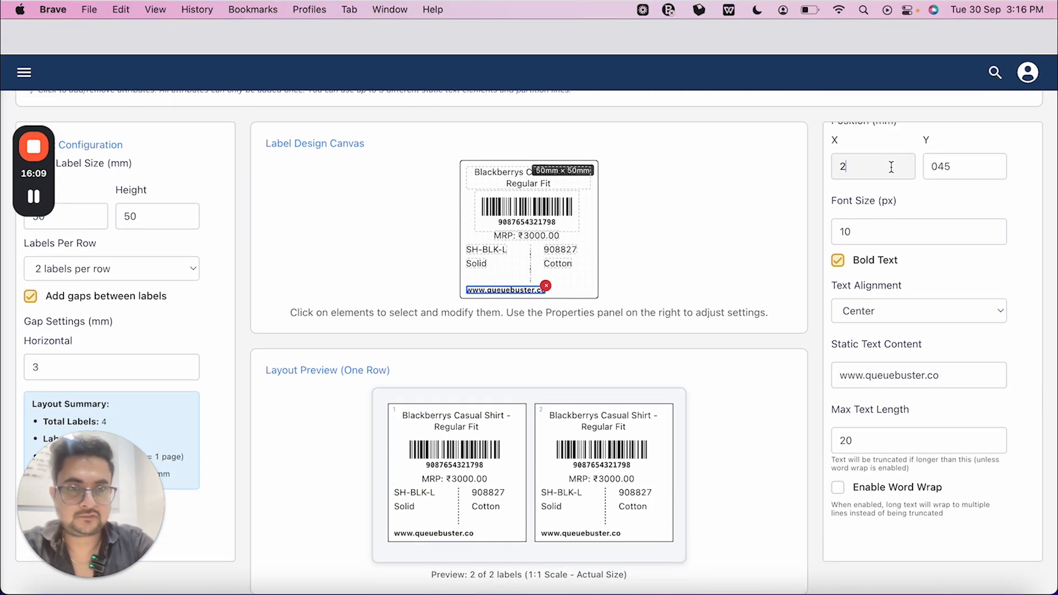
text(.1)
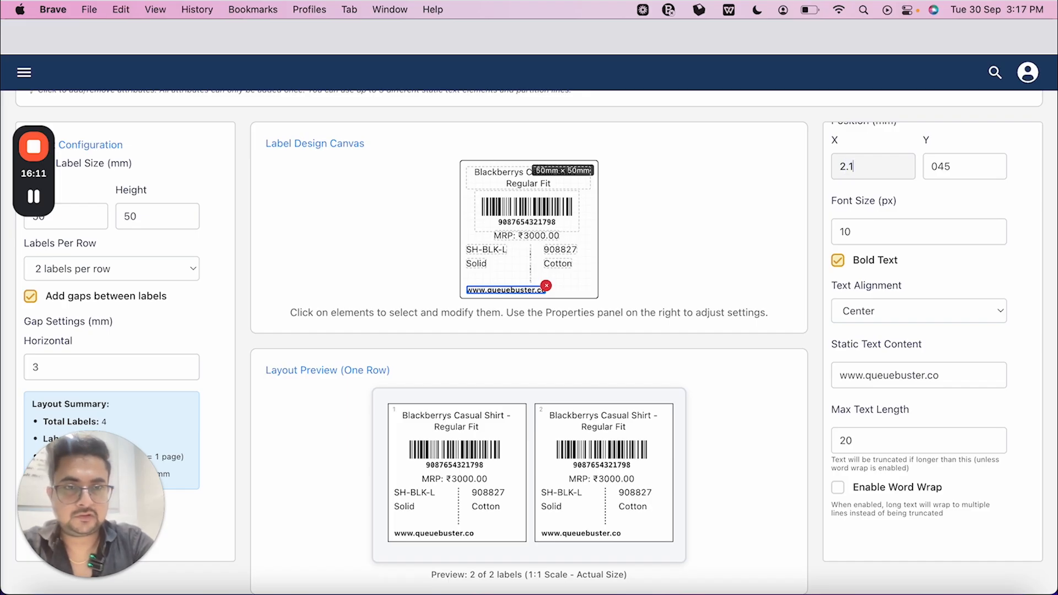
key(BackSpace)
key(BackSpace)
key(BackSpace)
text(0)
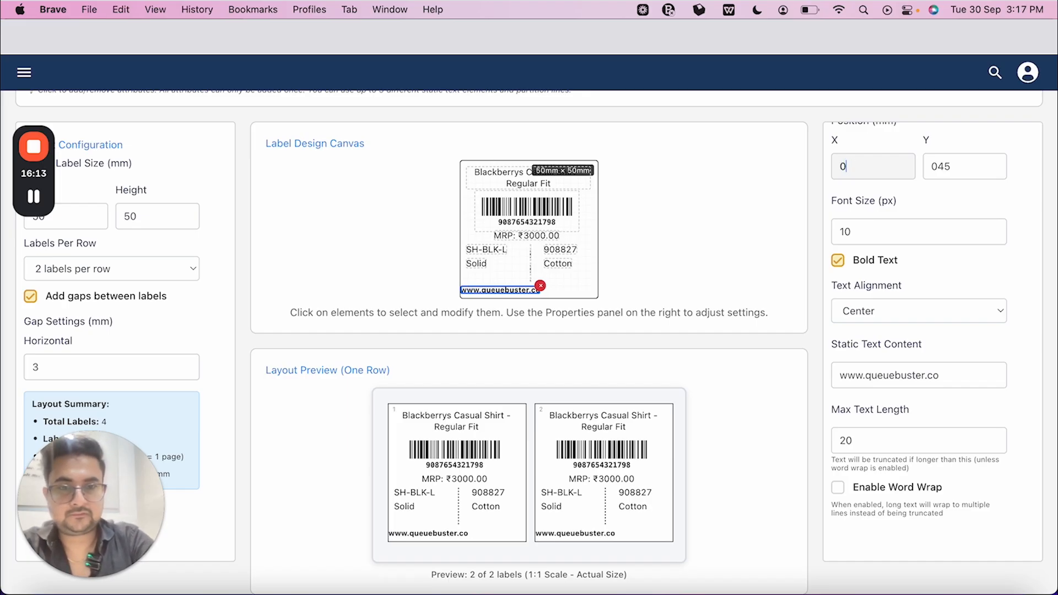
text(5)
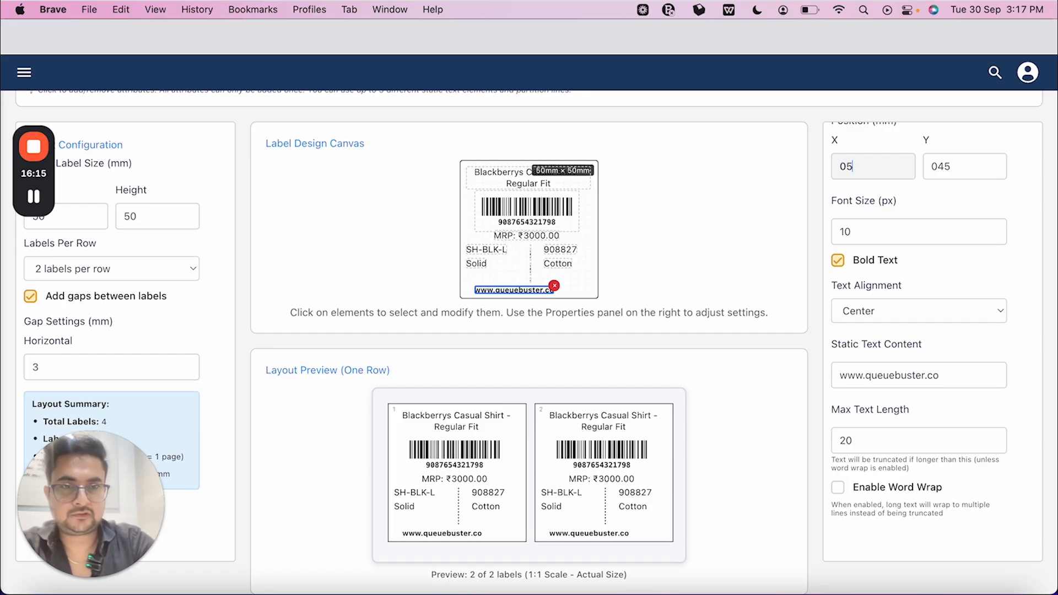
Set the website text's X position to 8 mm
key(BackSpace)
text(8)
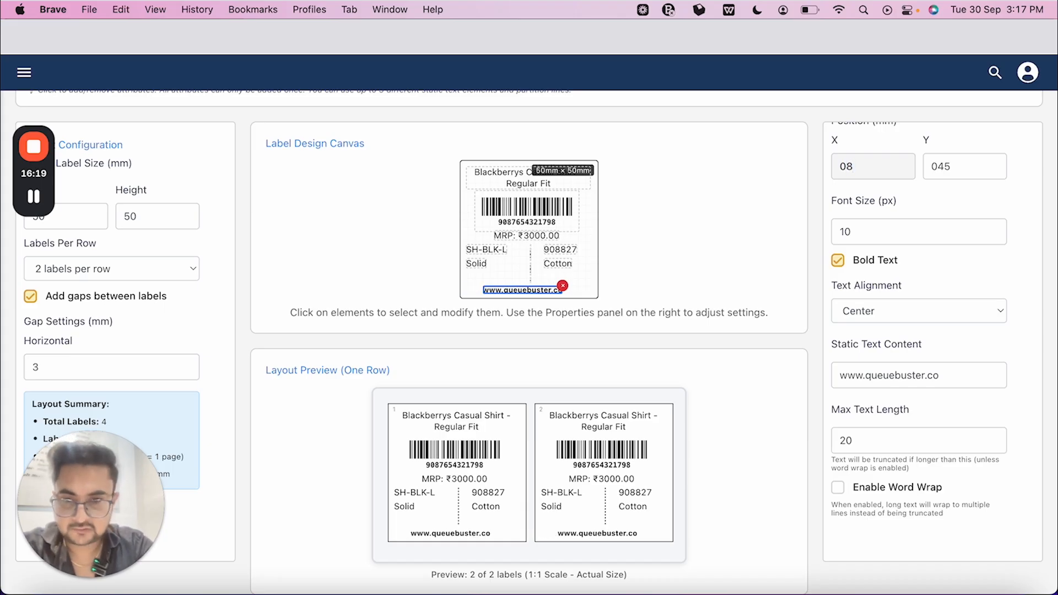
scroll(695, 358, down, 1)
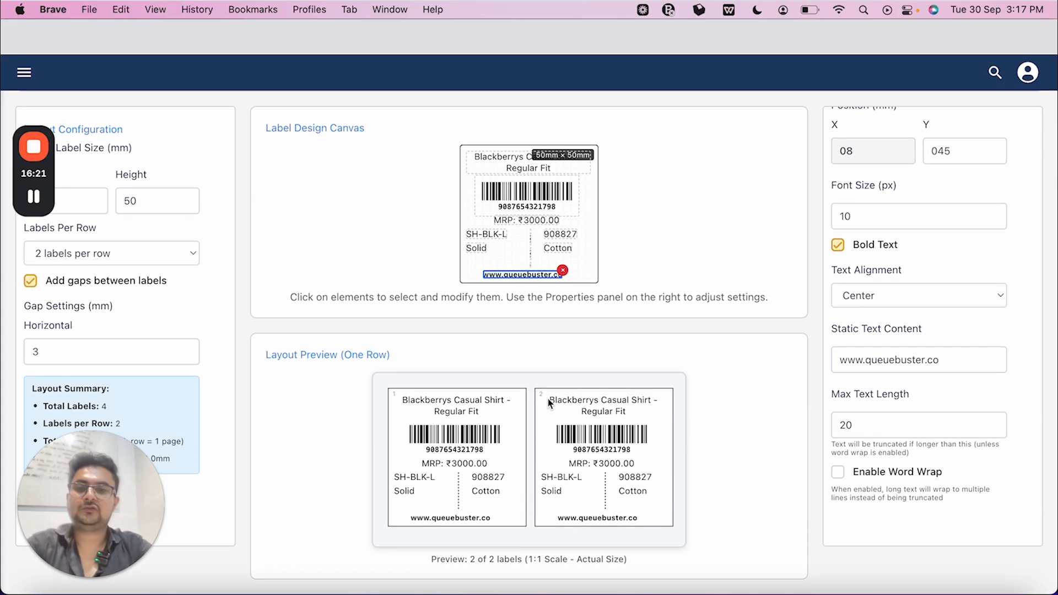
Review the finished label design, its attributes, the layout summary and the one-row preview
scroll(679, 393, up, 5)
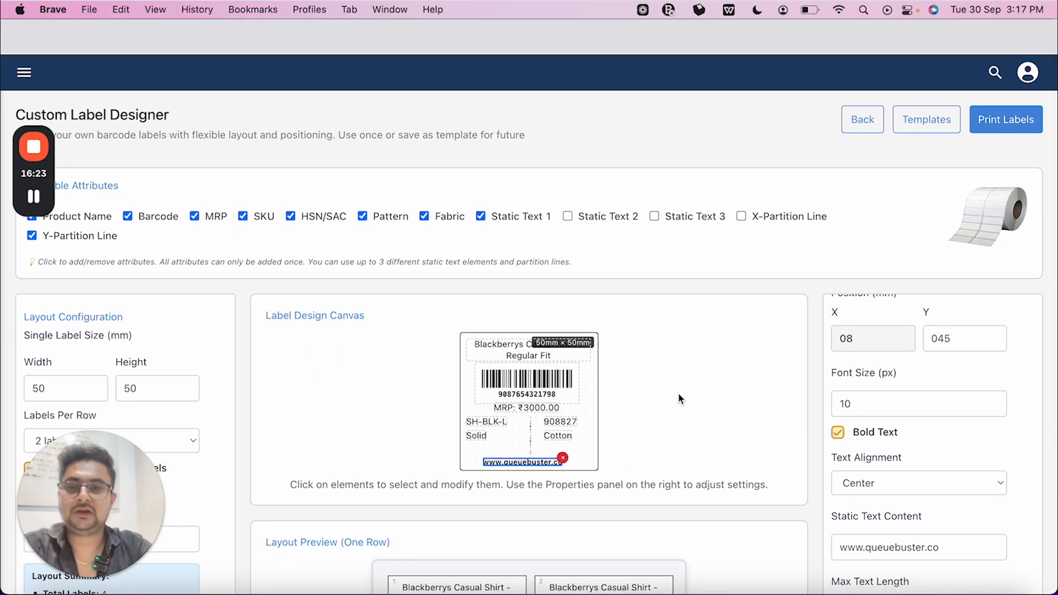
scroll(677, 392, down, 5)
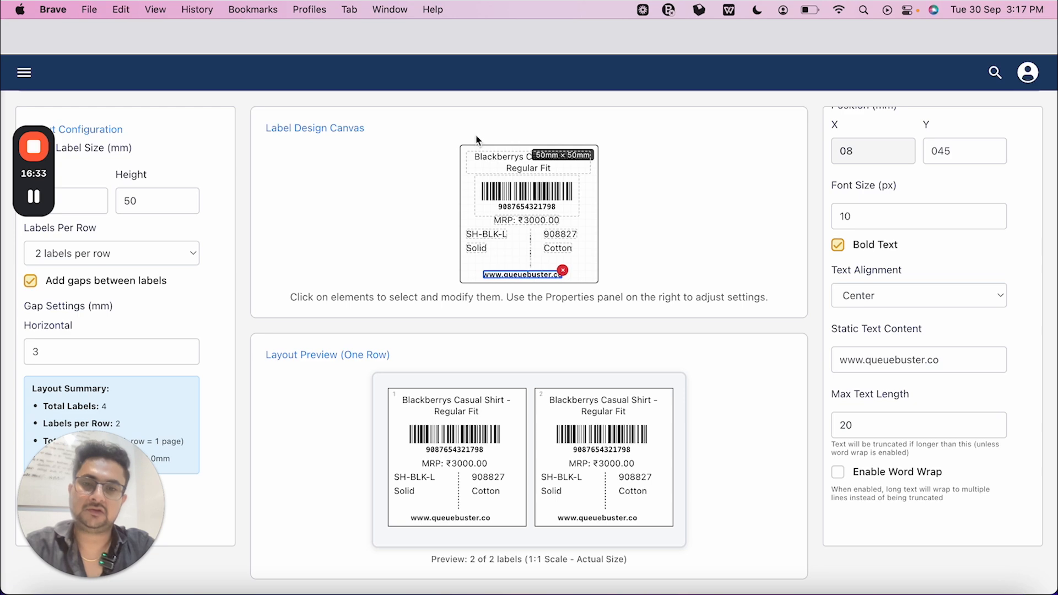
scroll(694, 363, up, 2)
scroll(694, 363, up, 3)
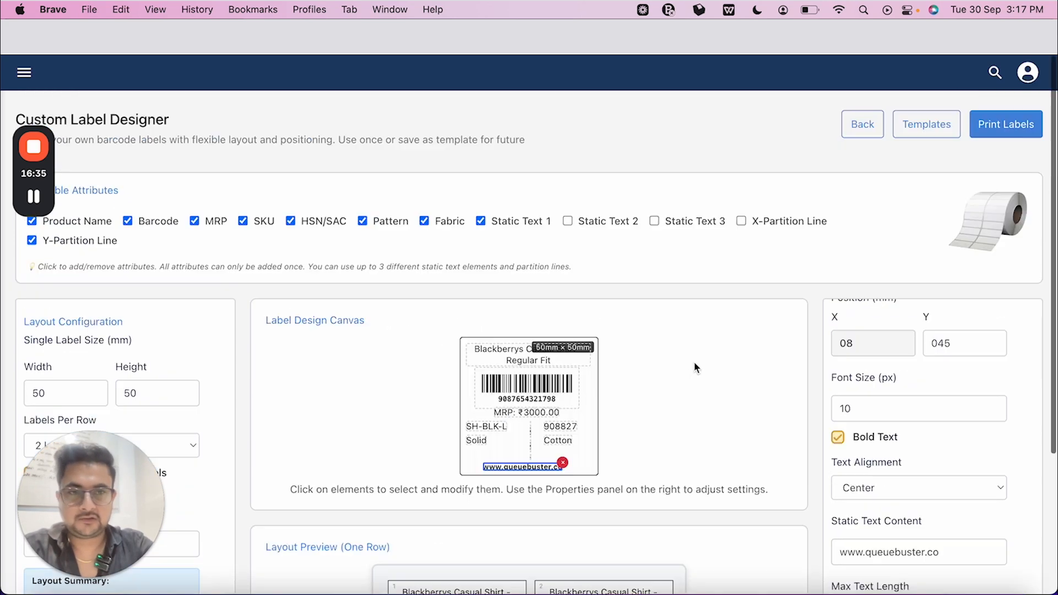
scroll(694, 363, down, 4)
drag(150, 505, 301, 498)
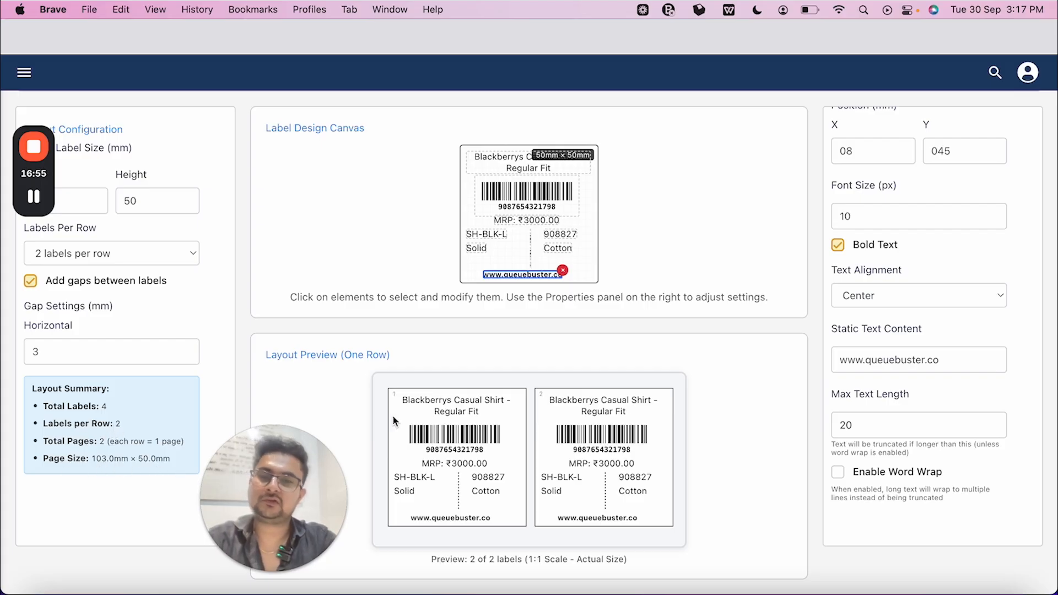
scroll(68, 287, up, 3)
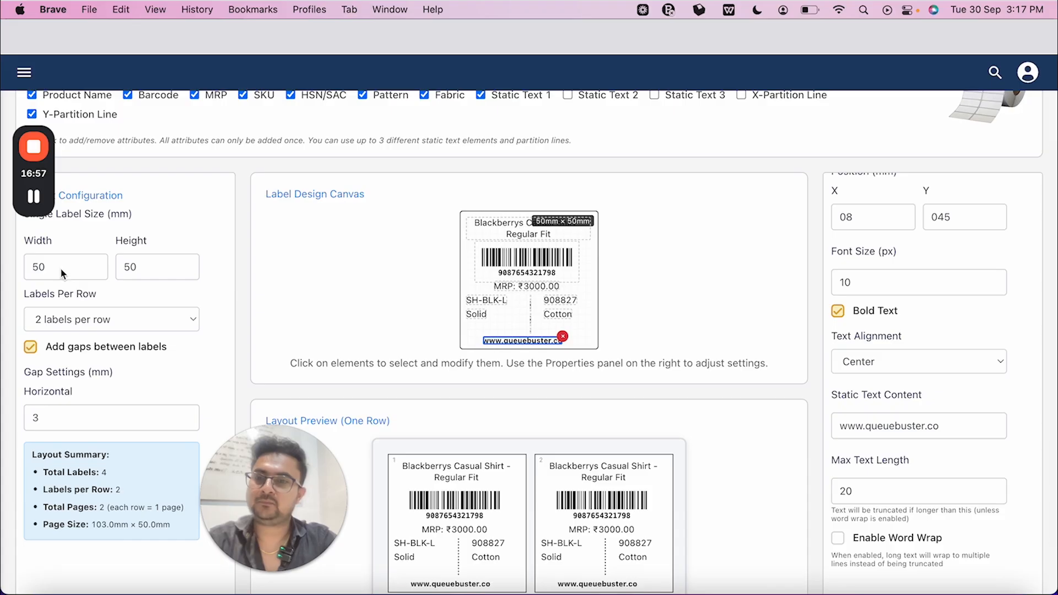
scroll(61, 271, down, 3)
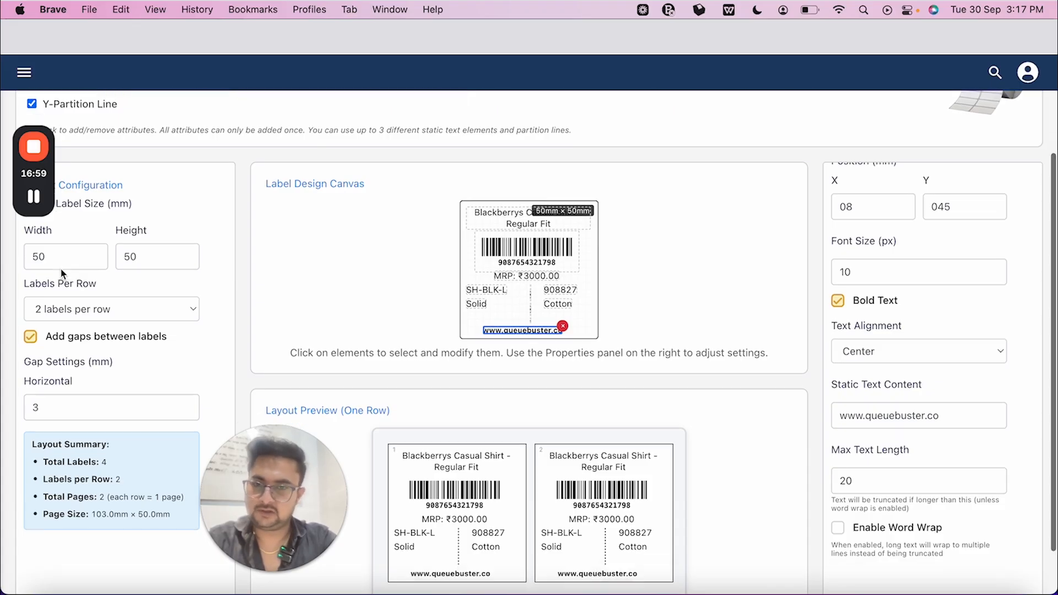
scroll(91, 261, up, 2)
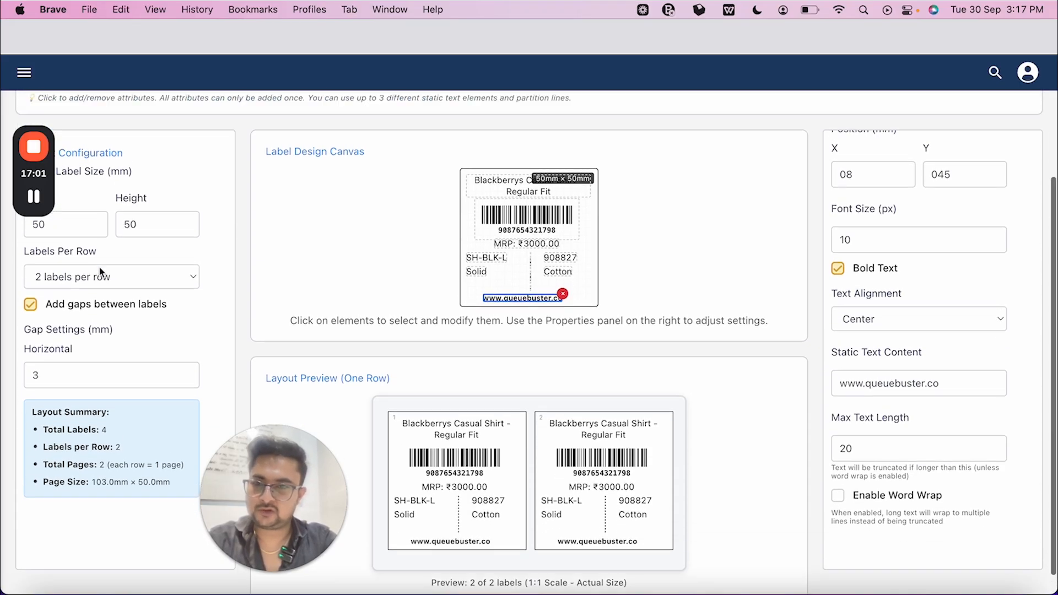
scroll(84, 260, down, 2)
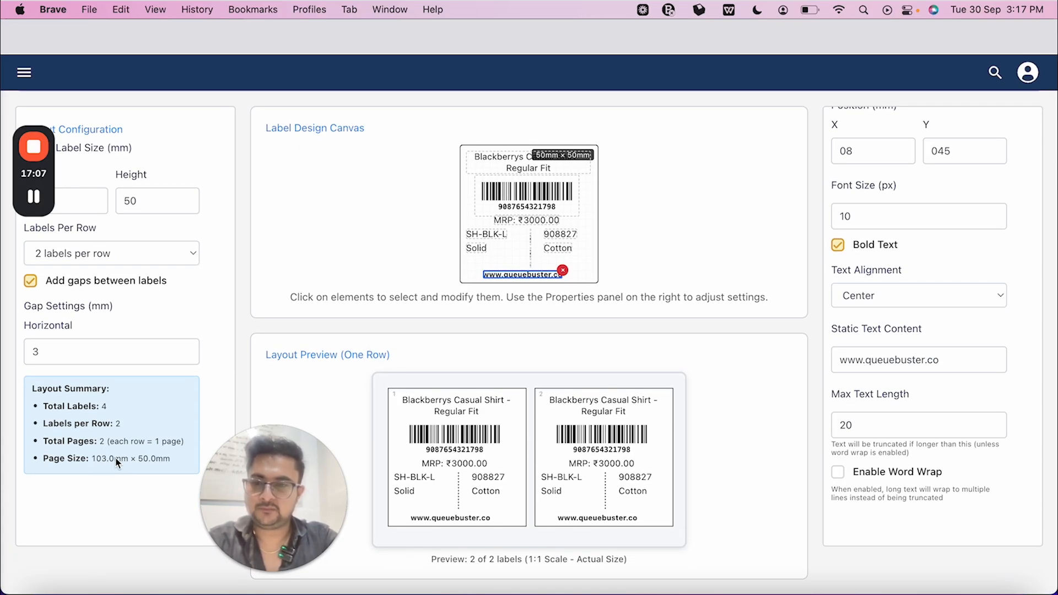
Save the label design as a template named Demo Template 123 and generate the label PDF
scroll(463, 395, up, 8)
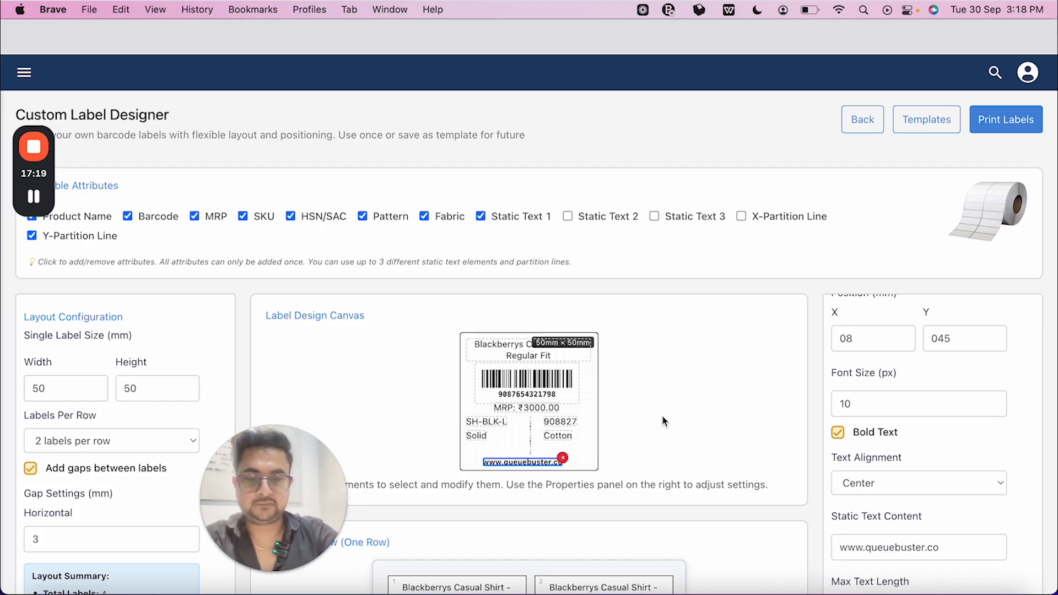
click(1015, 112)
click(1014, 117)
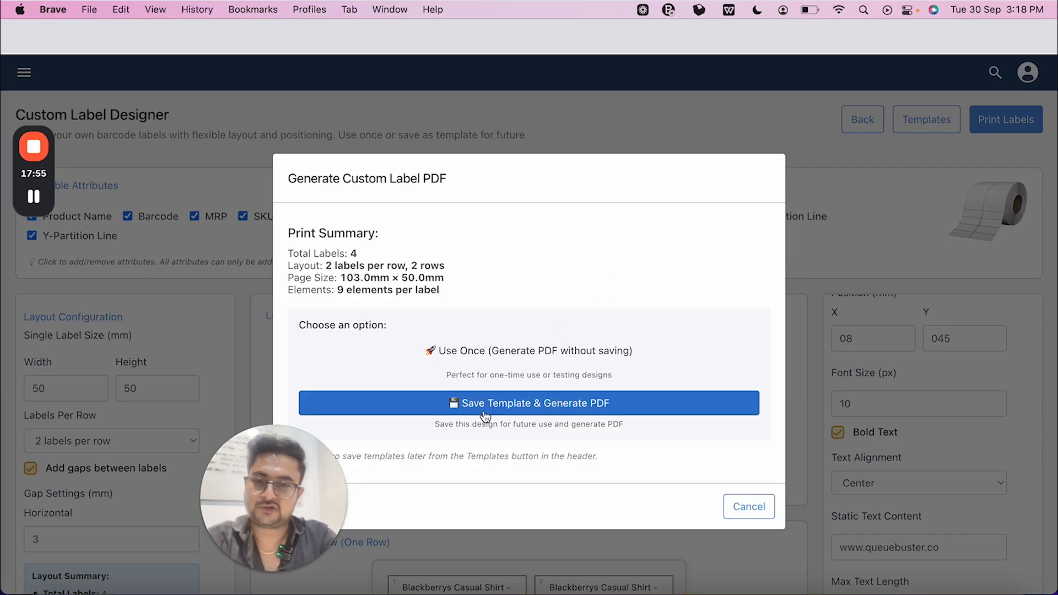
click(527, 408)
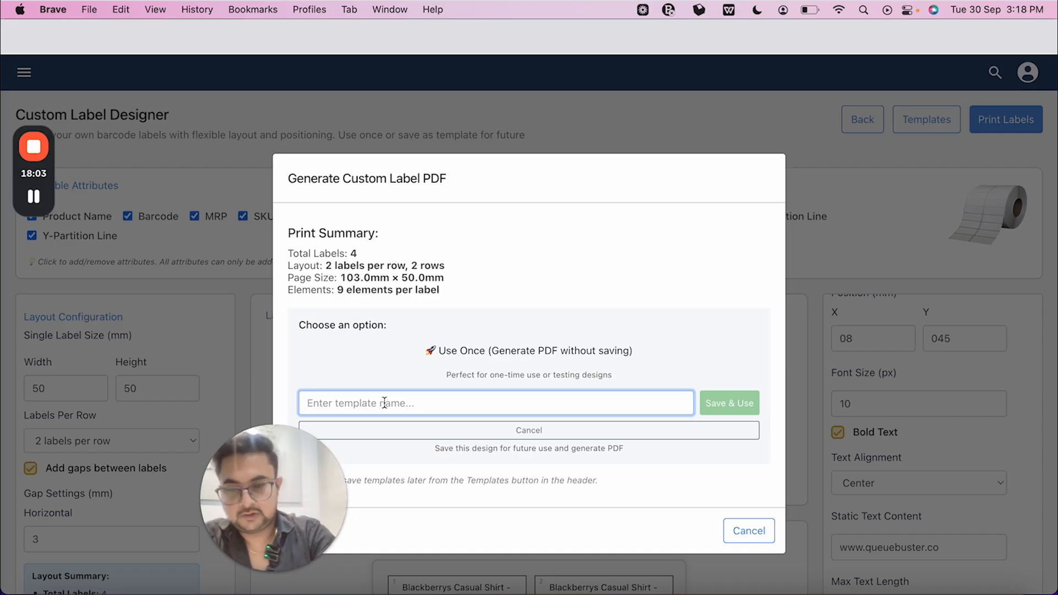
text(Demo Template)
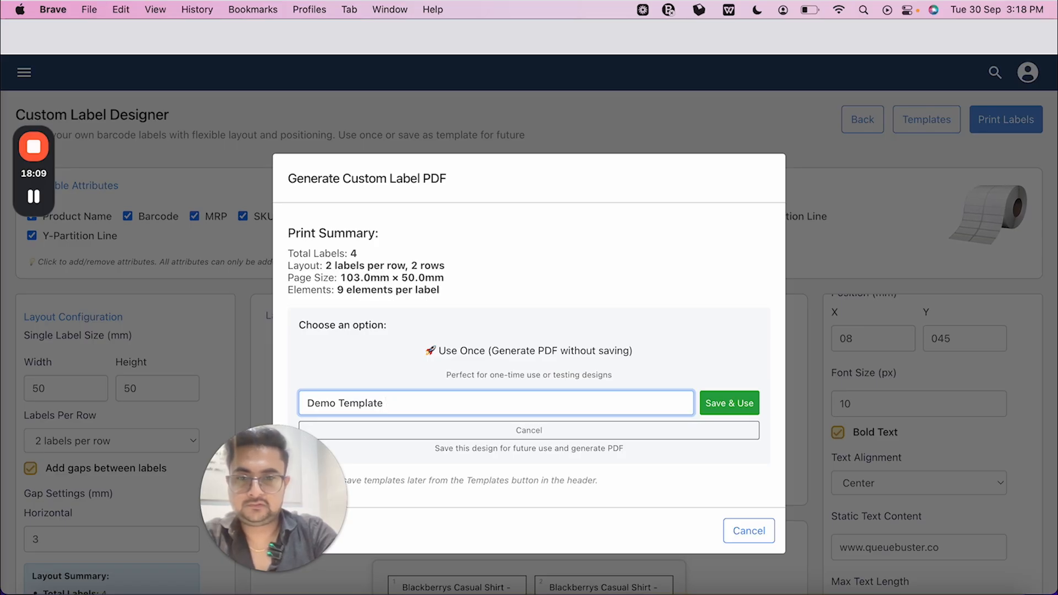
text( n123)
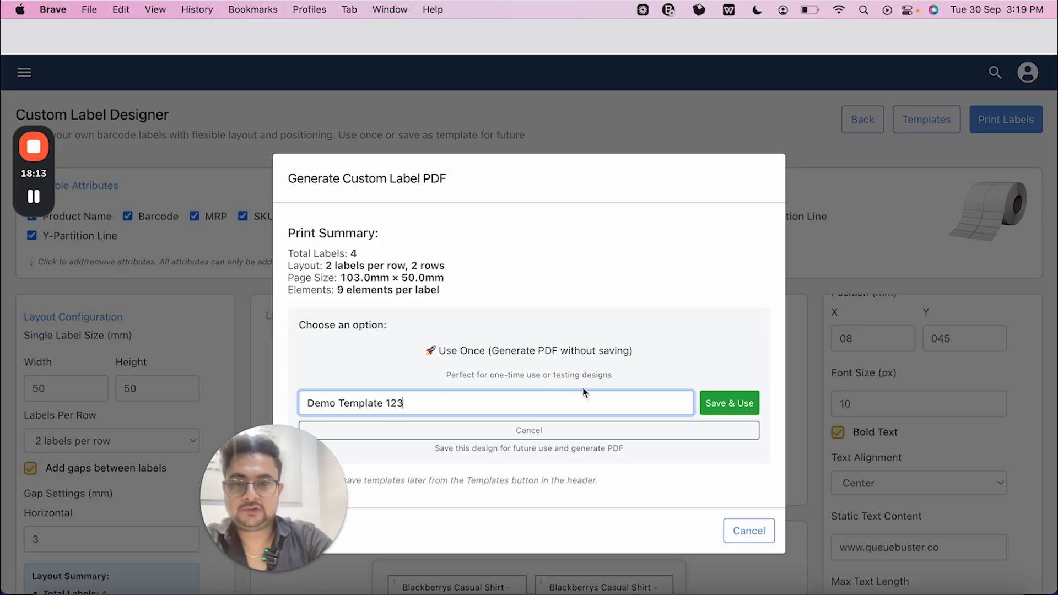
click(732, 402)
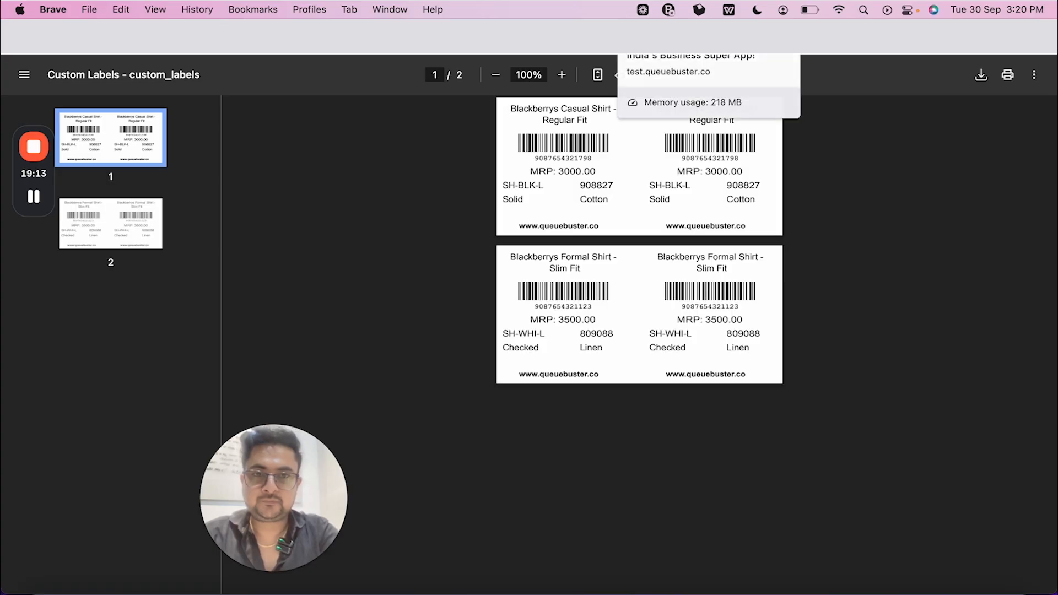
Compare the generated custom labels PDF with the label design in the designer
click(650, 37)
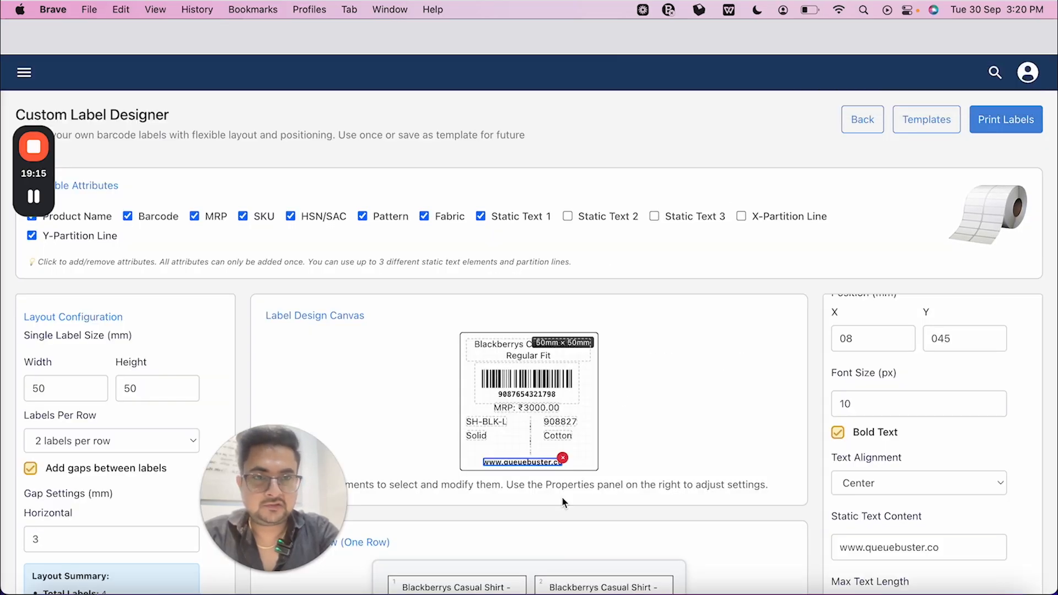
scroll(701, 421, down, 4)
scroll(701, 421, up, 4)
scroll(701, 421, down, 1)
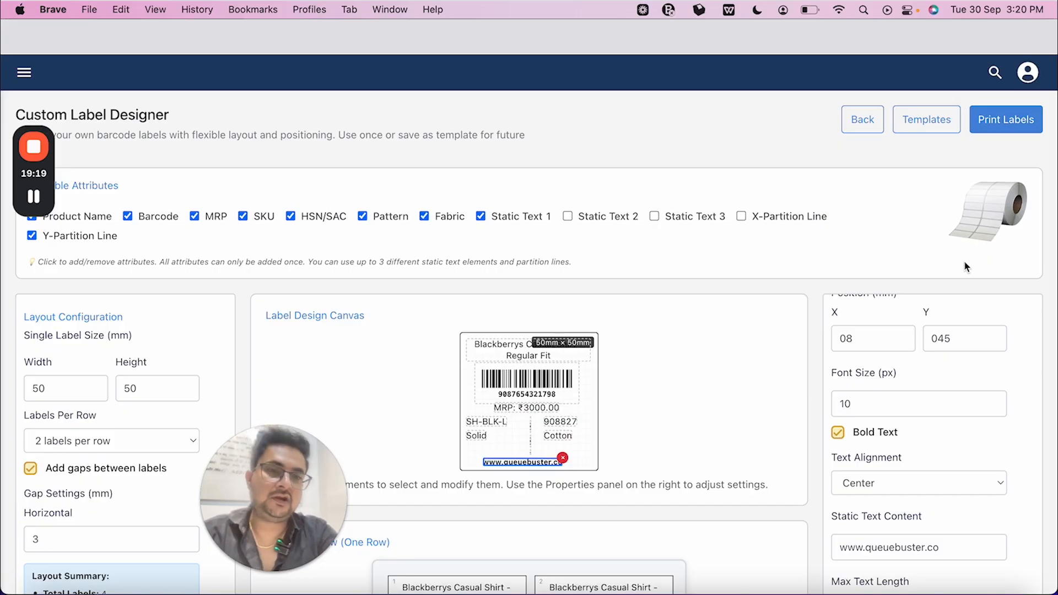
click(735, 38)
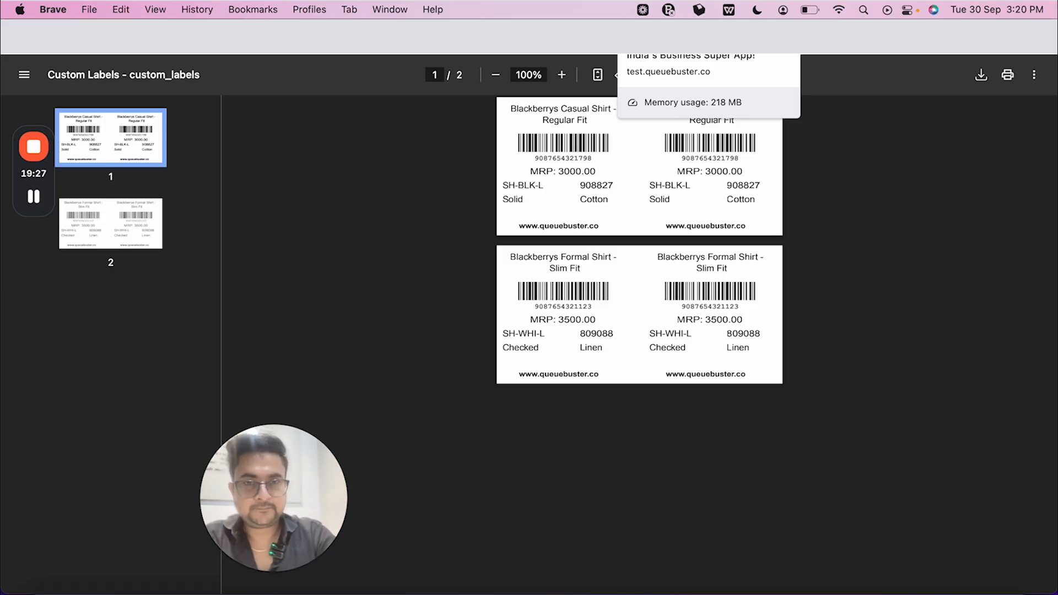
click(661, 37)
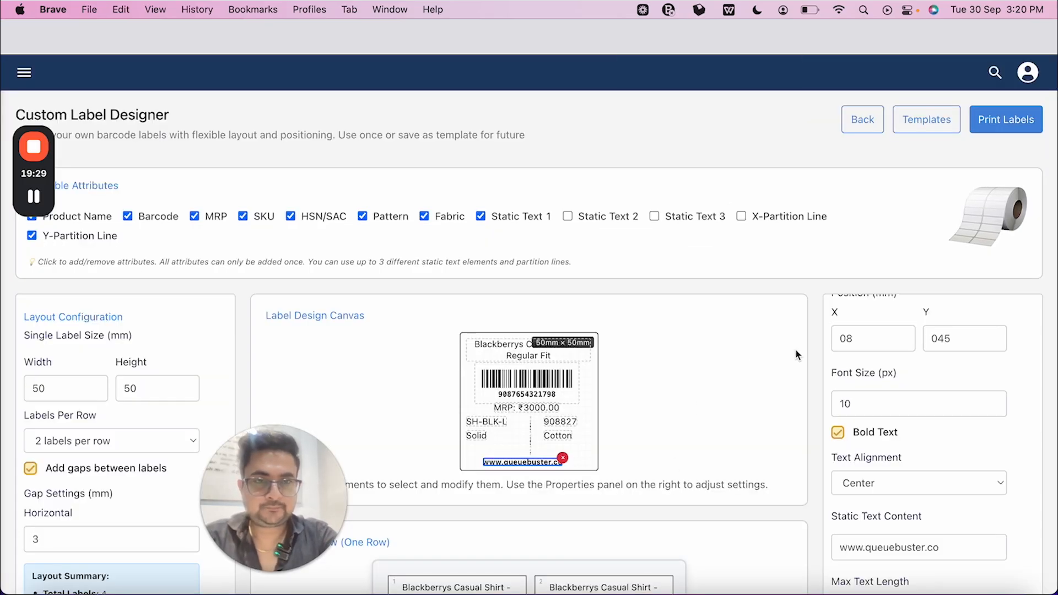
scroll(796, 354, down, 2)
scroll(796, 355, up, 2)
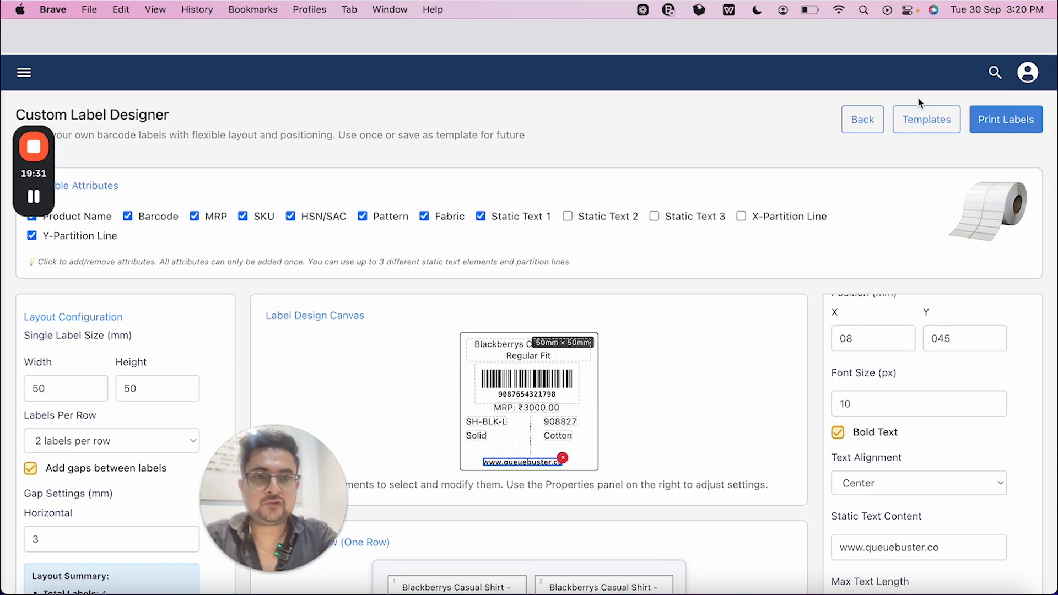
Reload the label designer and load the saved template Template 1
click(916, 125)
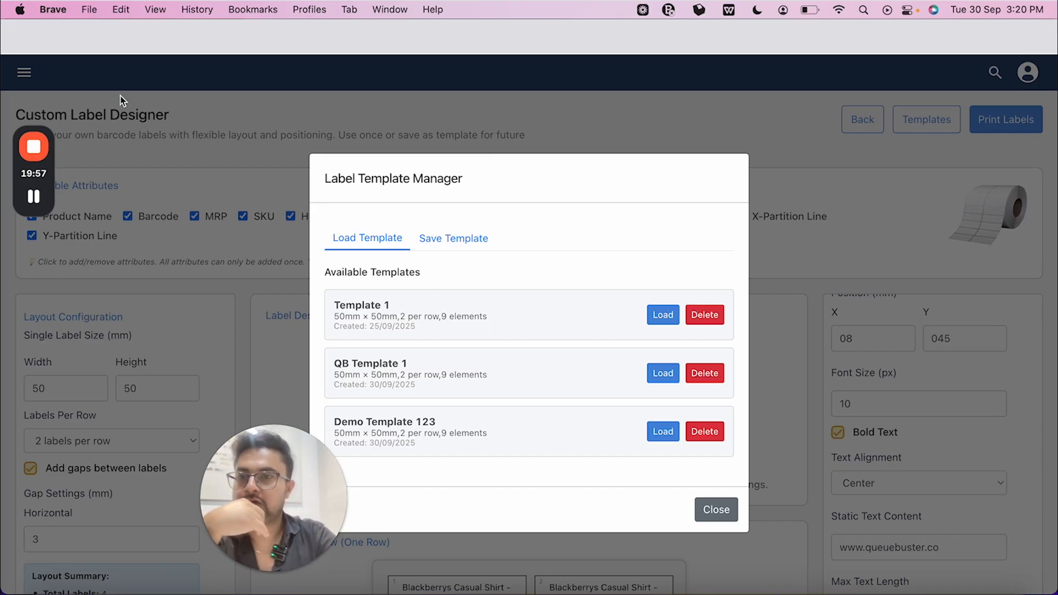
key(super+r)
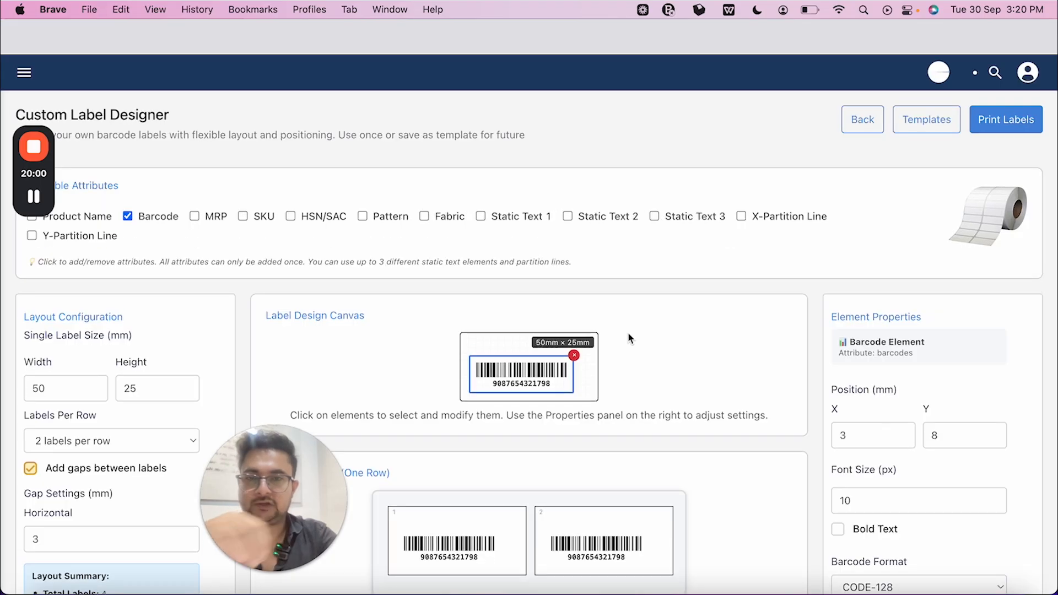
click(926, 120)
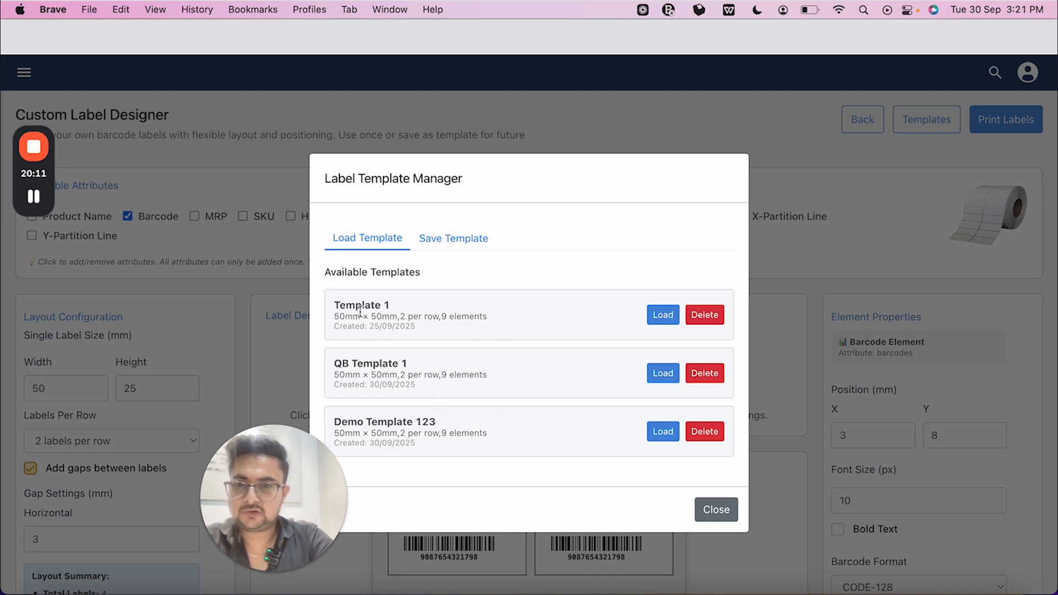
click(659, 317)
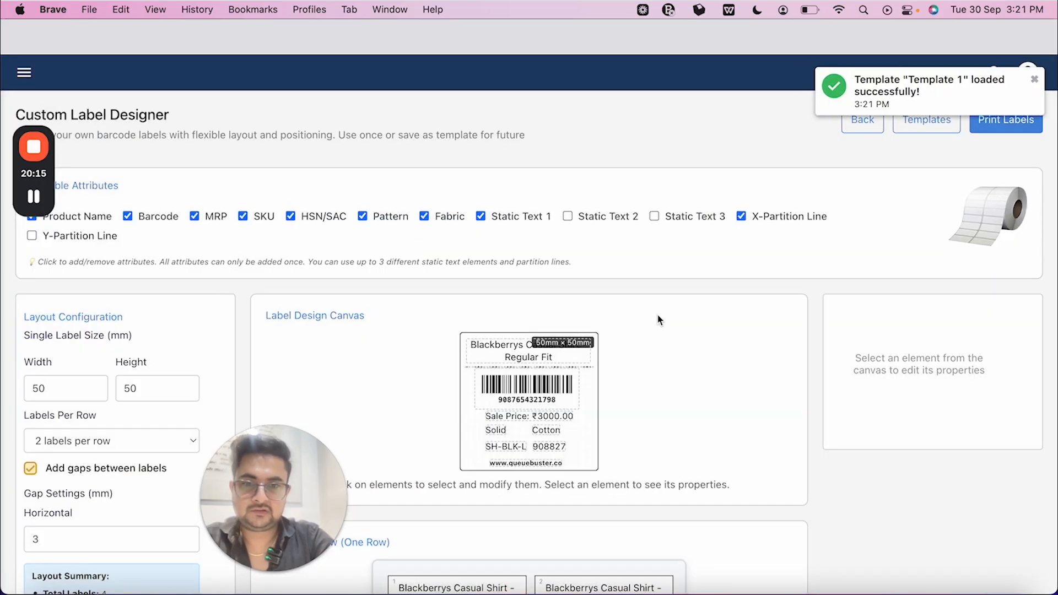
Examine the loaded template's label design, layout settings and one-row preview
scroll(689, 404, down, 4)
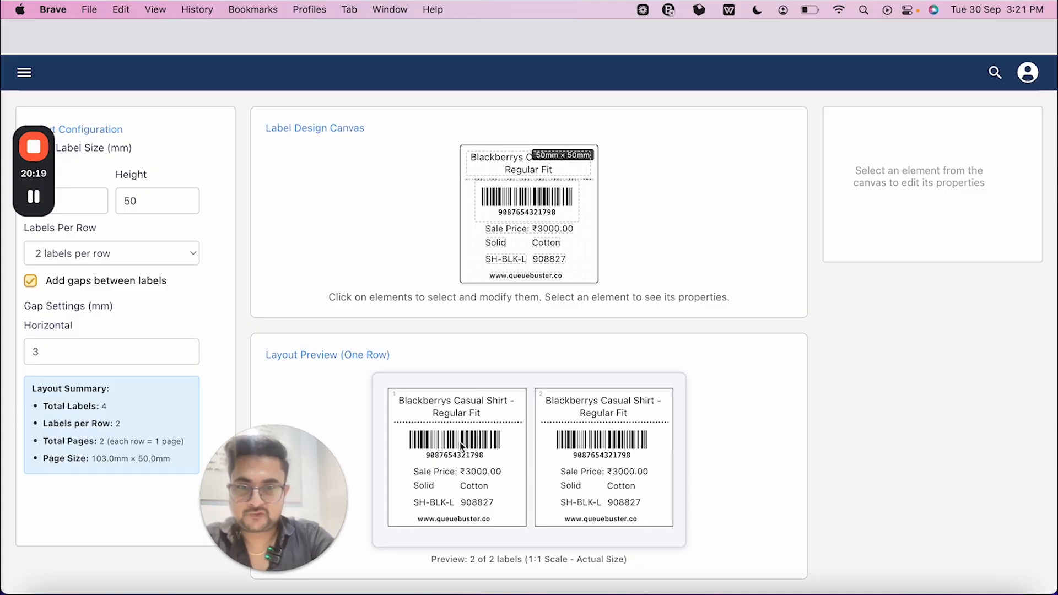
scroll(570, 328, up, 3)
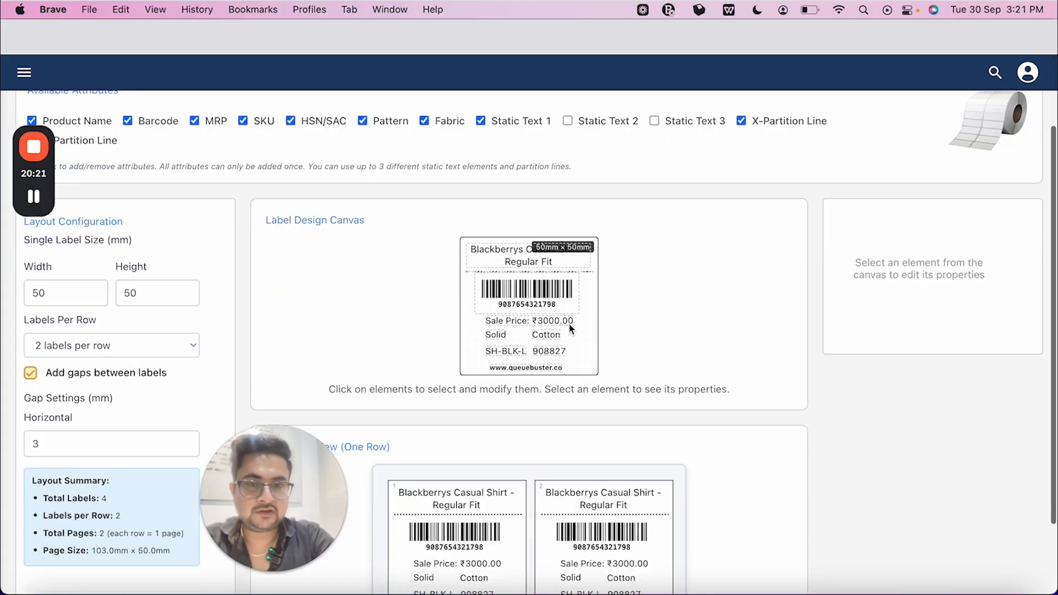
scroll(570, 325, down, 3)
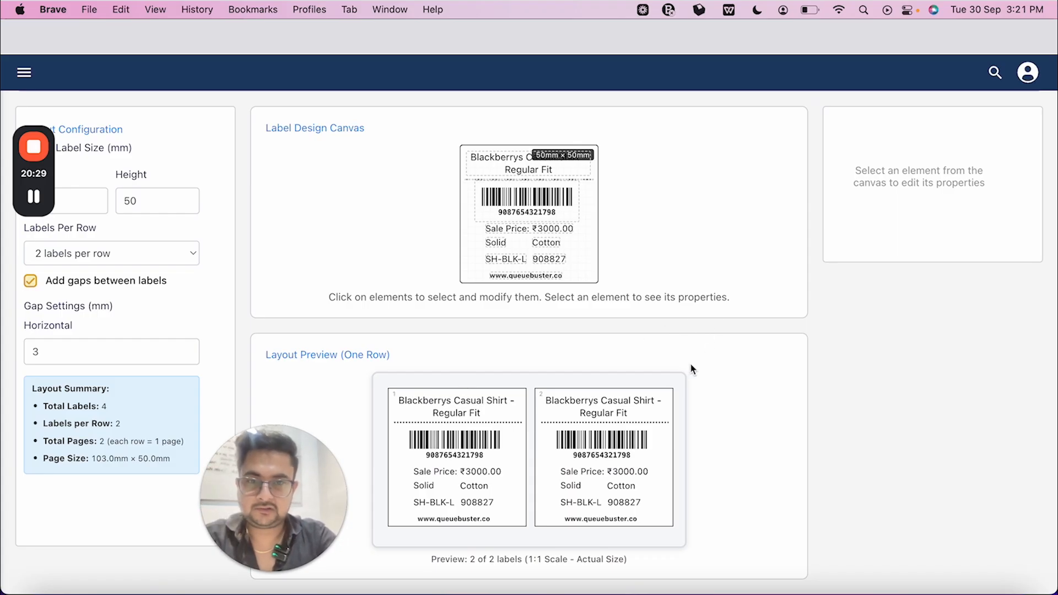
scroll(688, 367, up, 4)
scroll(690, 368, down, 5)
scroll(690, 368, up, 1)
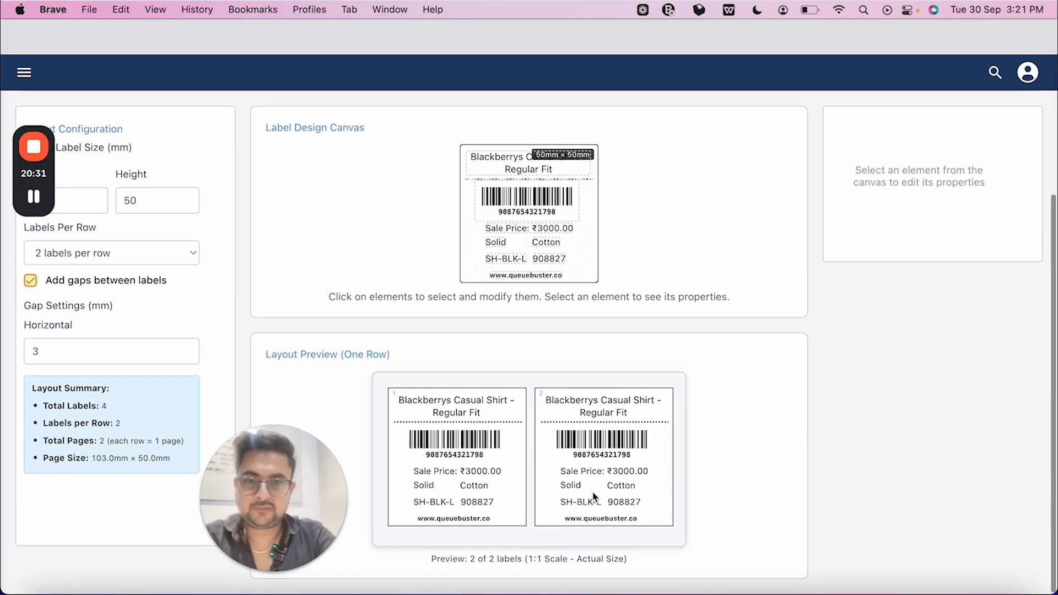
Check the PDF generation options offered for Template 1 and close them without generating
scroll(650, 330, up, 4)
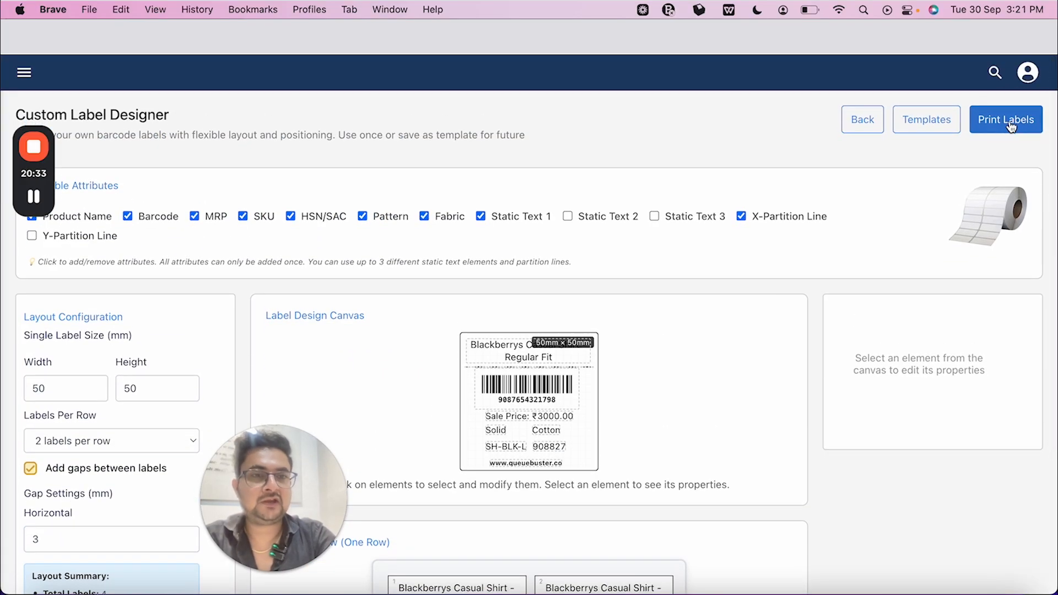
click(1008, 124)
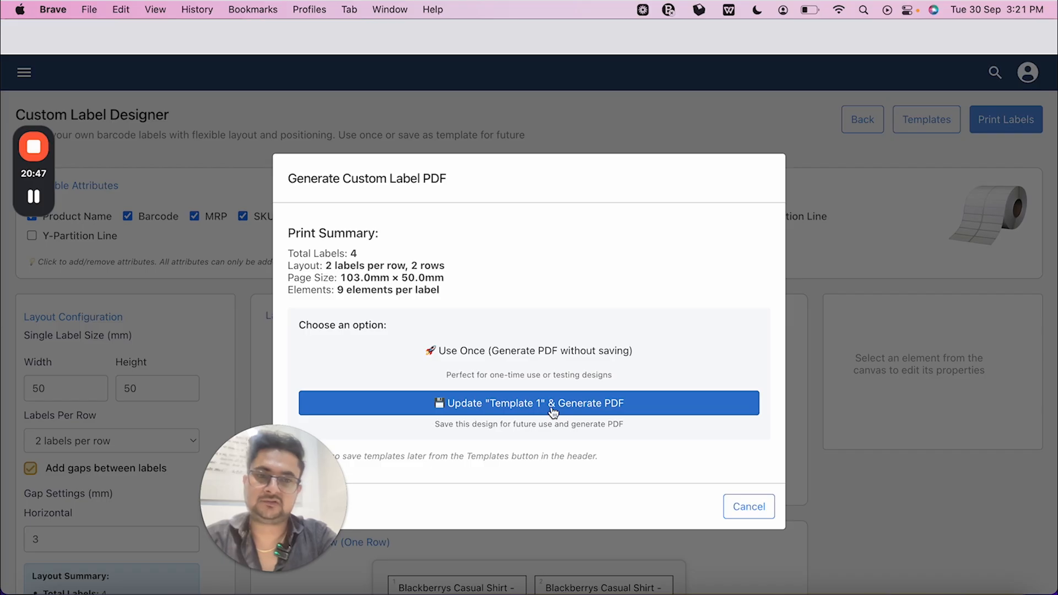
click(738, 507)
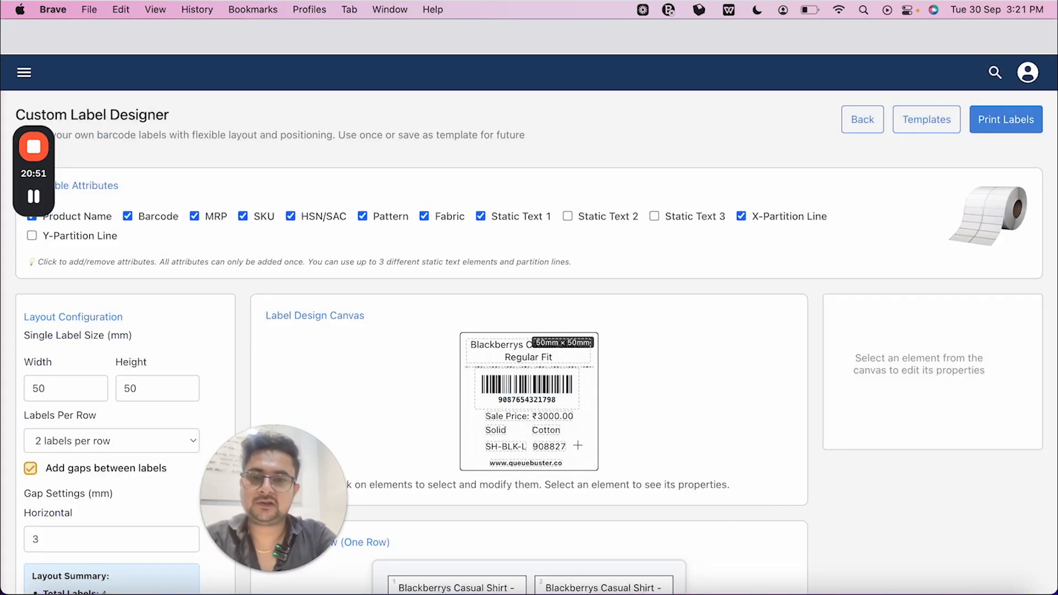
click(542, 464)
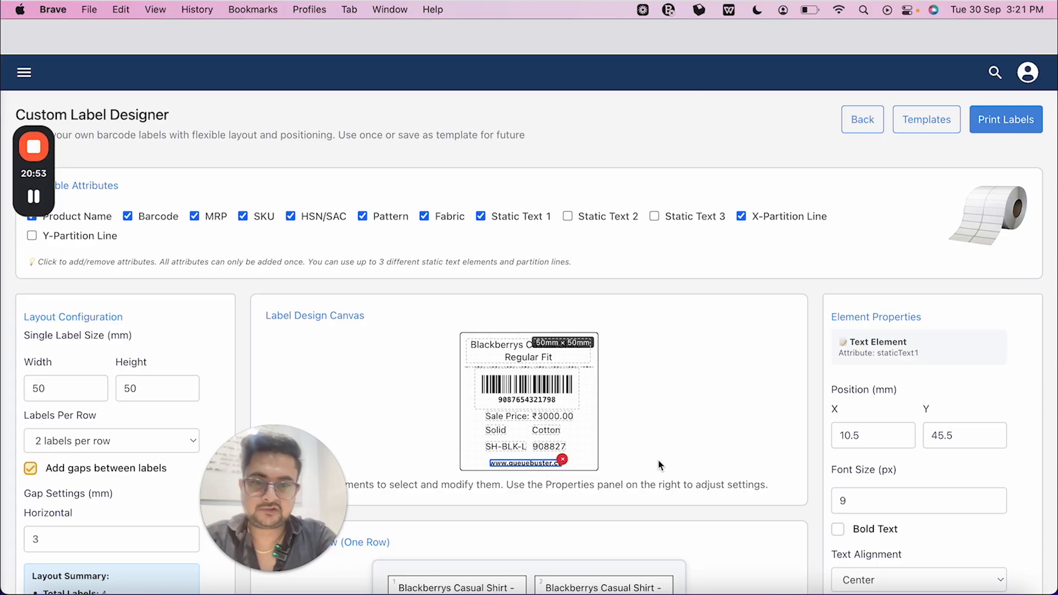
click(880, 435)
key(Up)
key(Up)
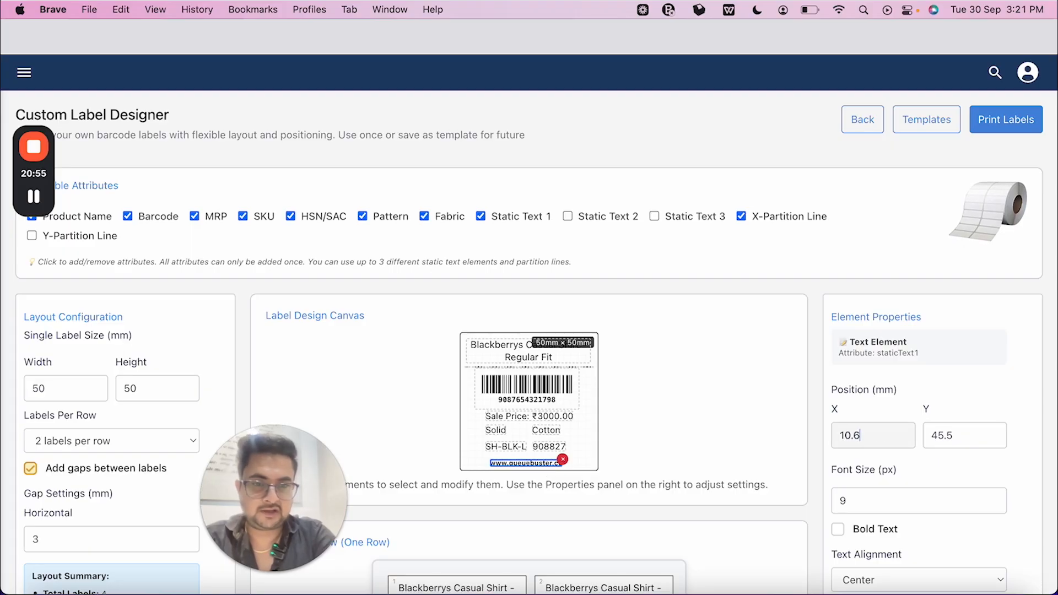
Update the saved template under the name Template 1 and generate the custom label PDF from it
click(1021, 126)
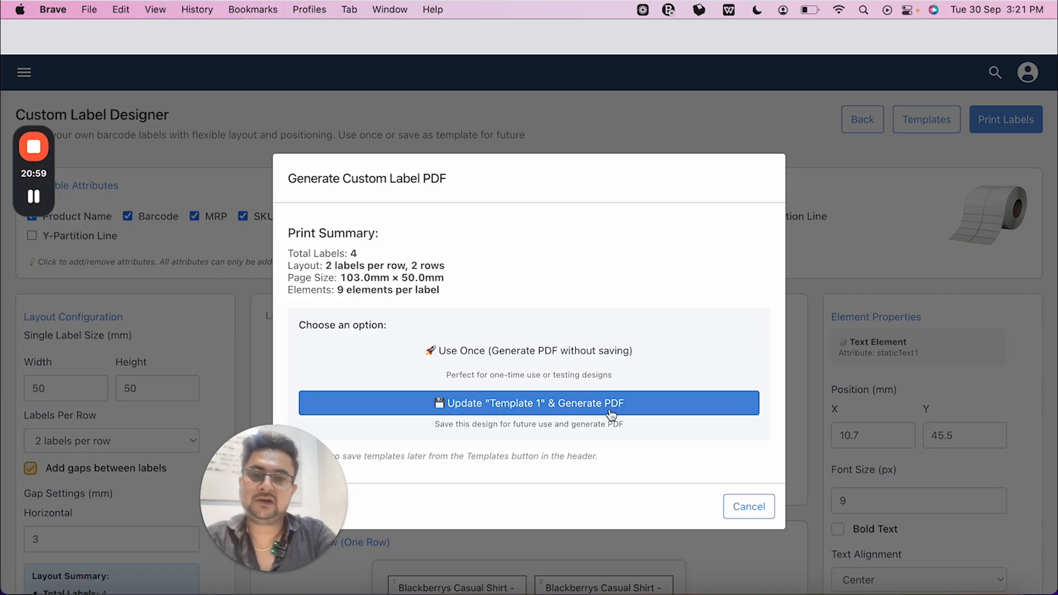
click(497, 406)
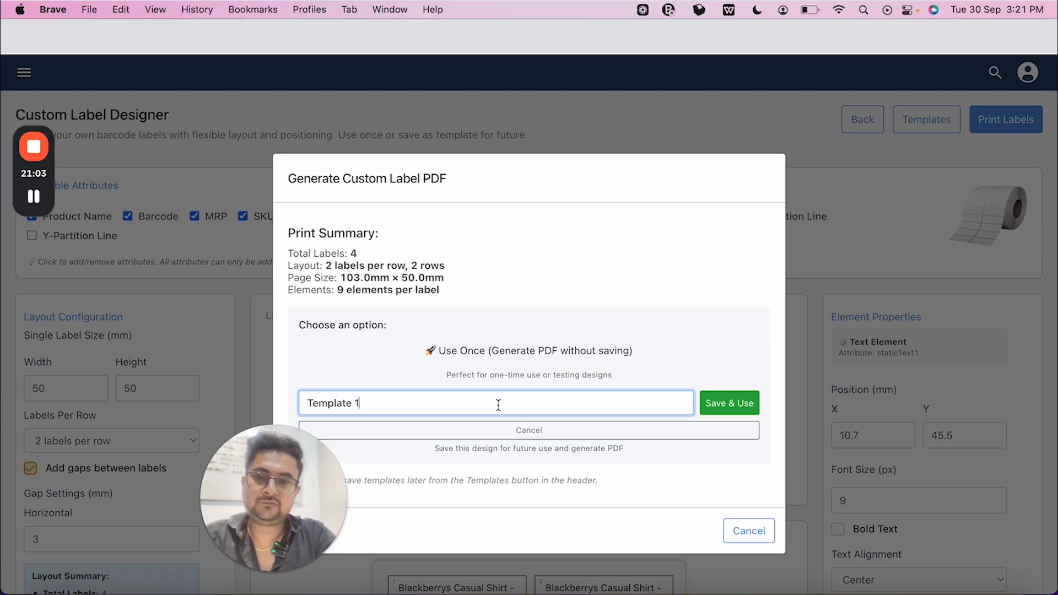
click(733, 407)
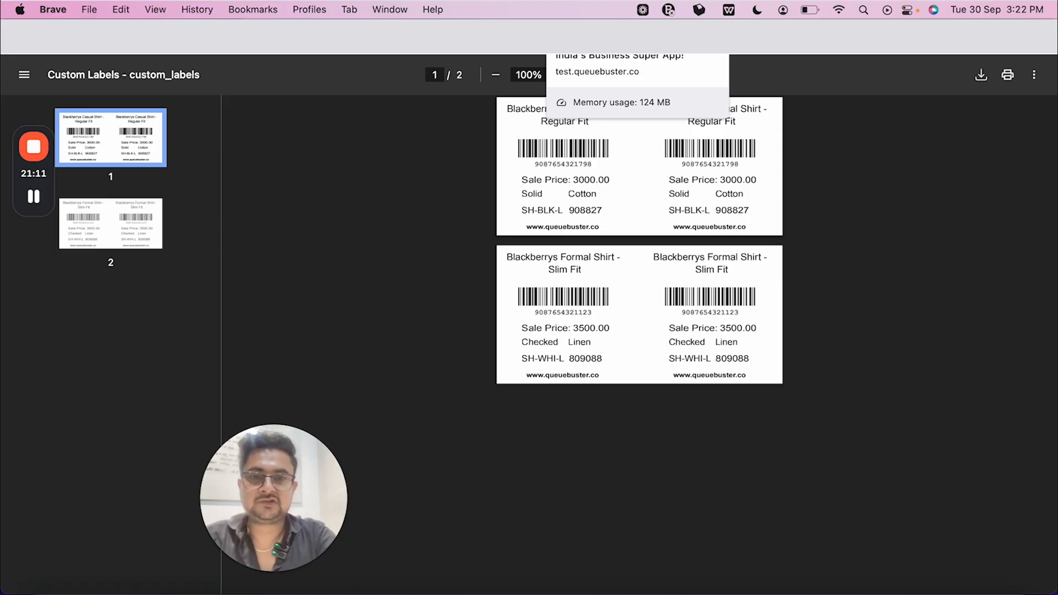
Return from the generated PDF to the label designer and review the label design and its one-row layout preview
click(598, 30)
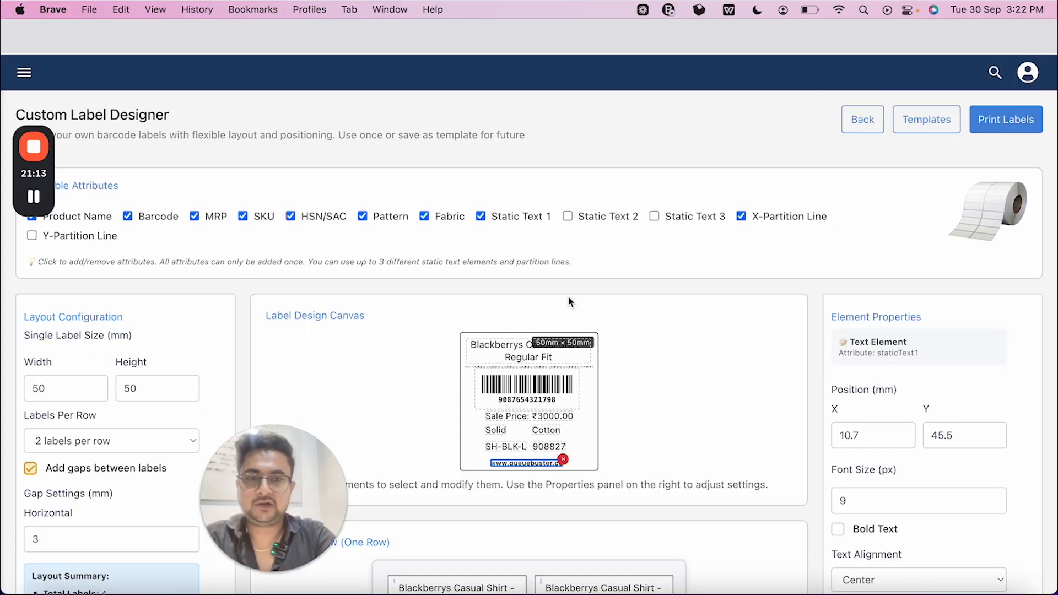
scroll(551, 300, down, 5)
scroll(567, 297, up, 5)
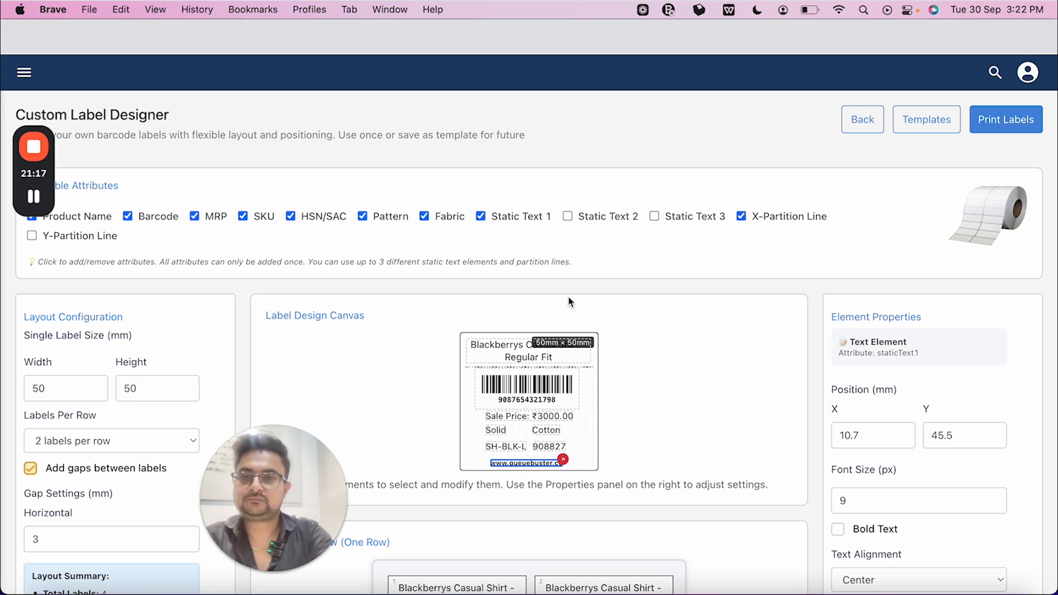
scroll(633, 330, down, 5)
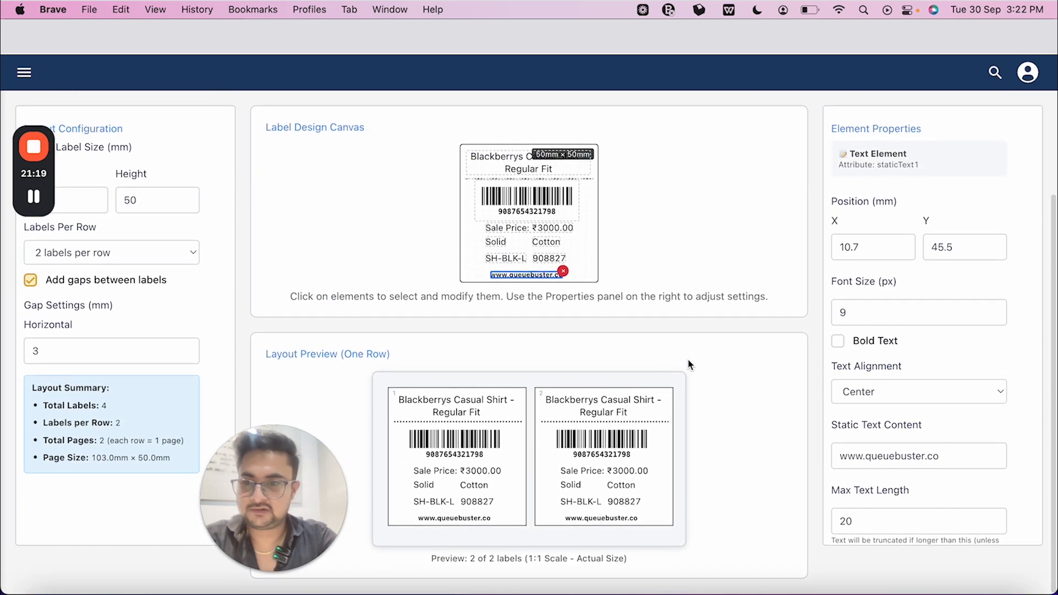
scroll(688, 362, up, 5)
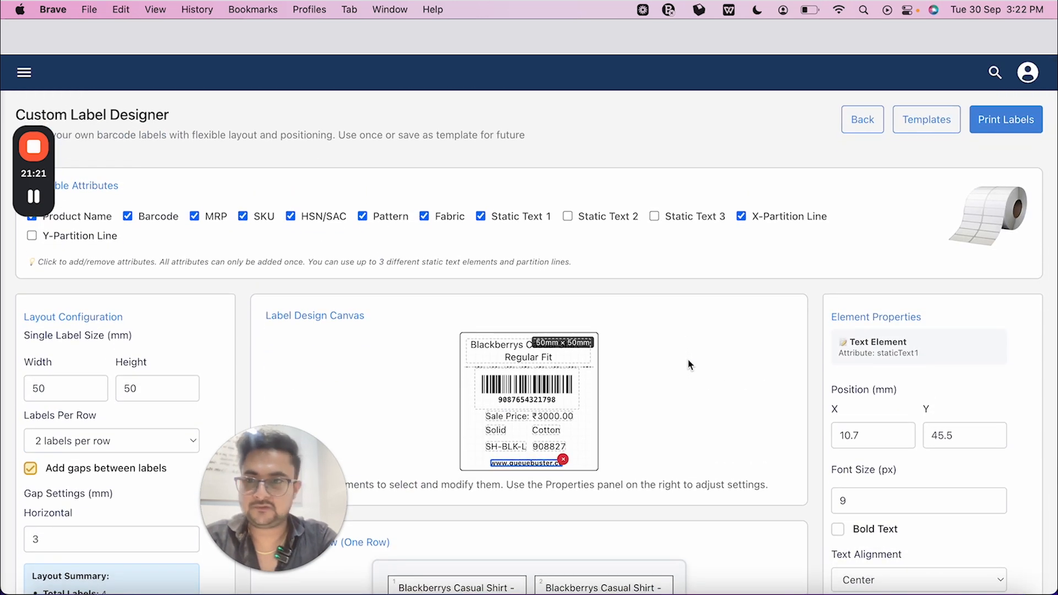
Check the list of saved label templates, close it without loading any, and look over the current label layout again
click(912, 125)
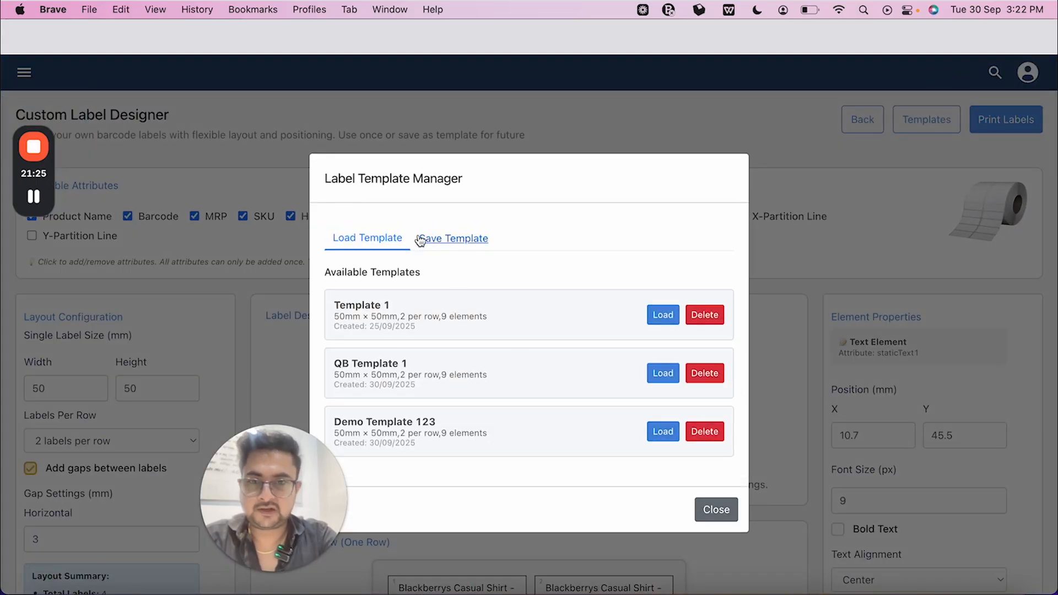
click(724, 513)
scroll(687, 405, down, 5)
scroll(686, 397, up, 5)
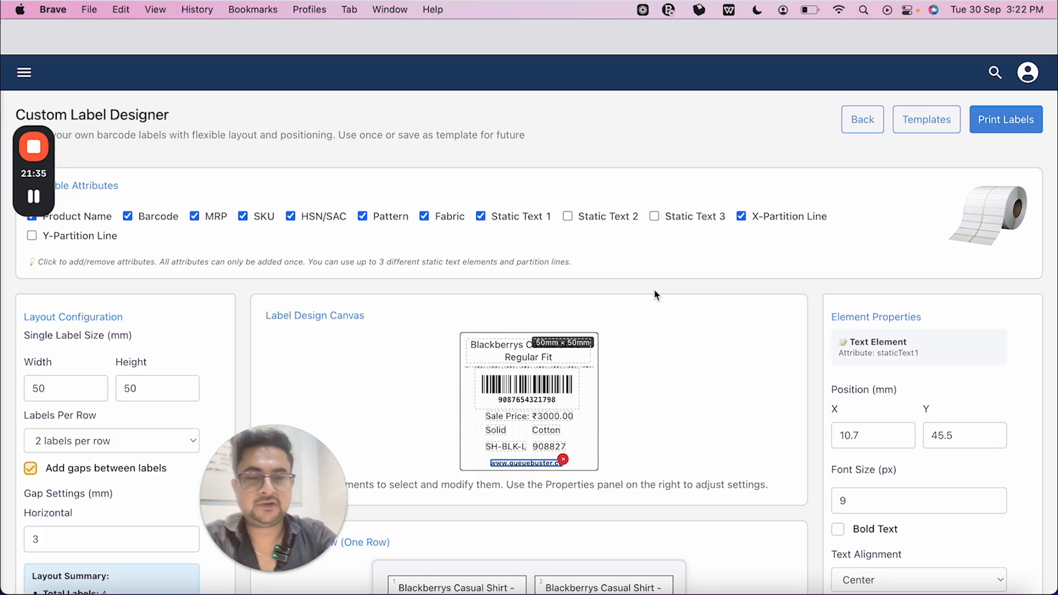
scroll(734, 274, down, 5)
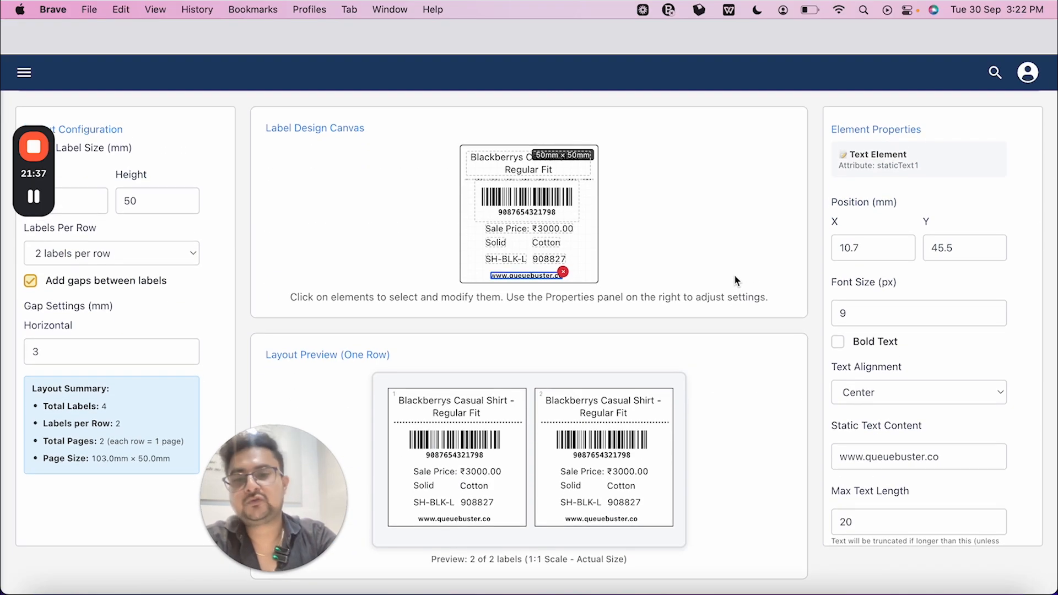